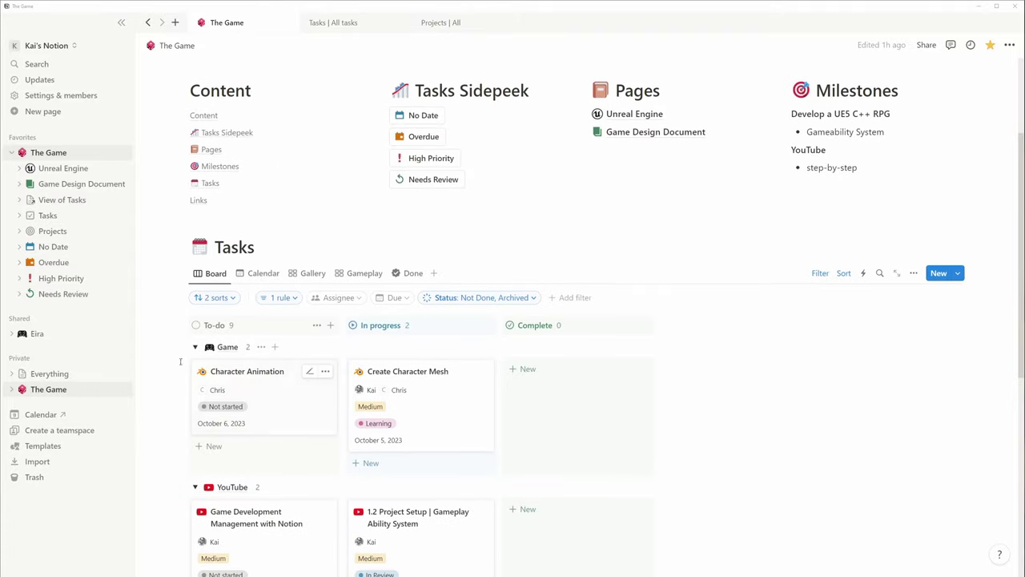
# - Move Character Animation to In progress and Create Character Mesh to Complete, then show the calendar and Overdue peek
pyautogui.moveTo(259, 380); pyautogui.dragTo(416, 406)
pyautogui.moveTo(539, 396); pyautogui.dragTo(539, 396)
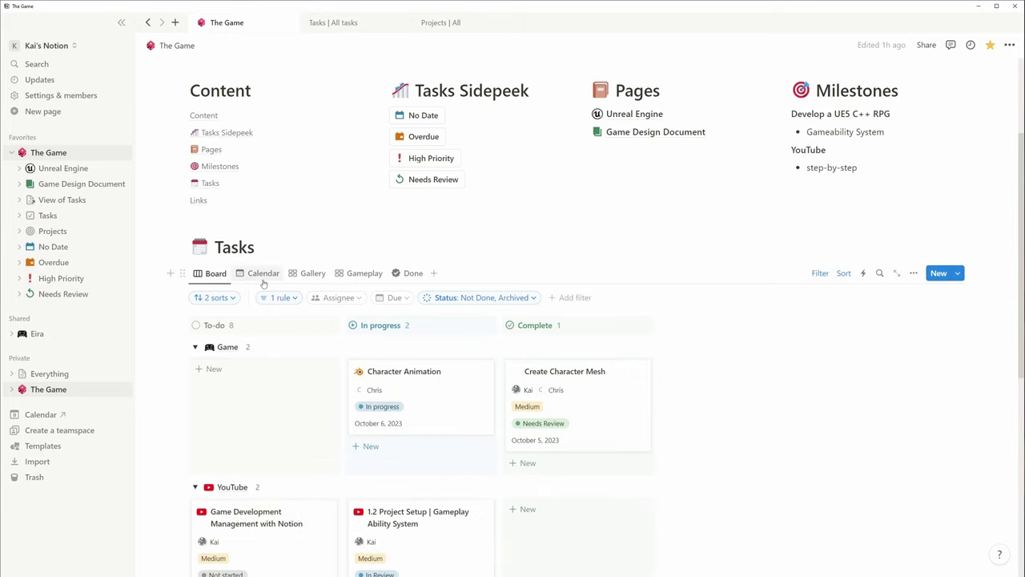
pyautogui.click(262, 274)
pyautogui.click(421, 147)
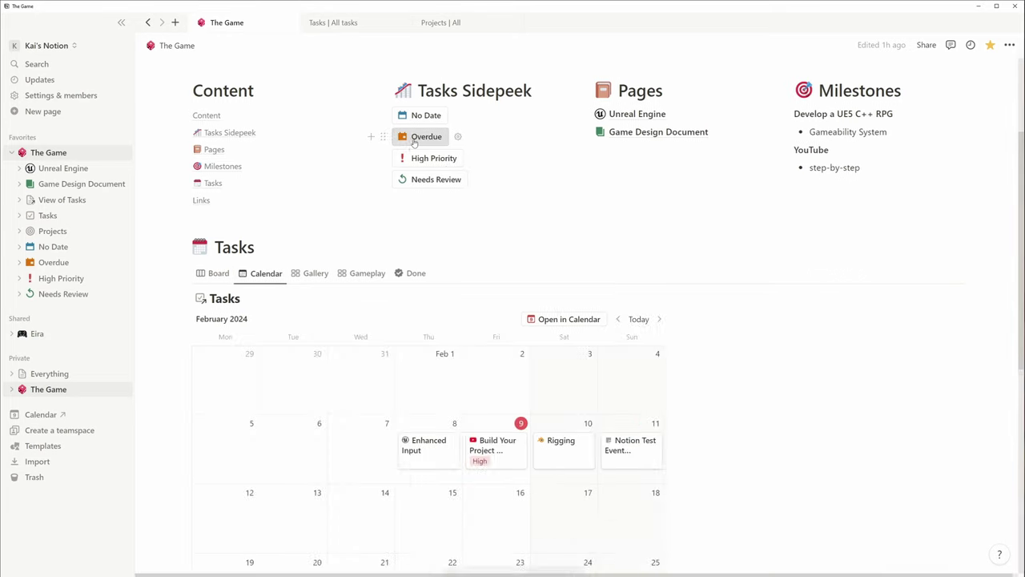
pyautogui.moveTo(785, 270); pyautogui.dragTo(401, 517)
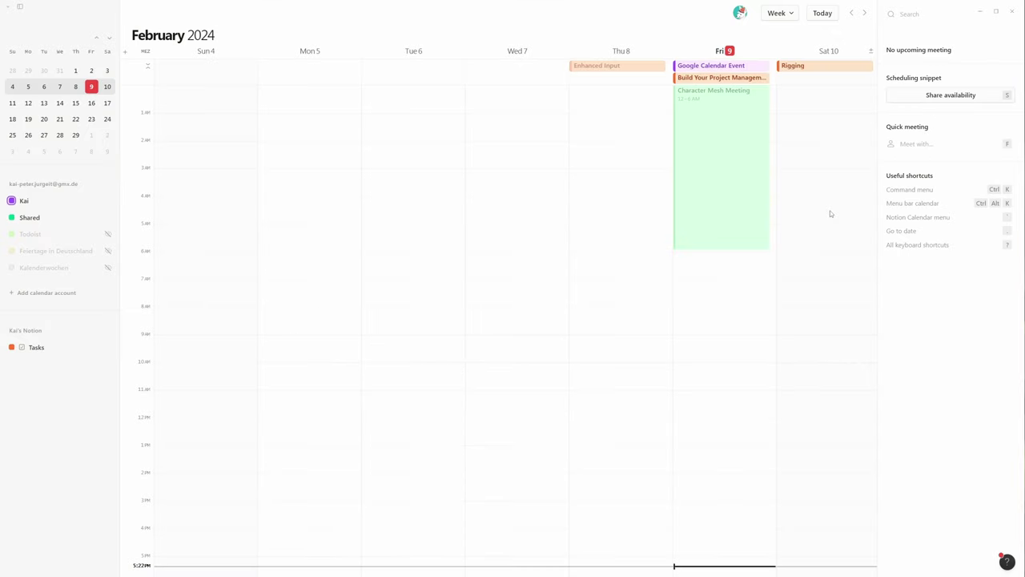
# - Add New York (GMT-5) as a second time zone and switch Notion Calendar to month view
pyautogui.hotkey('ctrl', 'k')
pyautogui.write('ti')
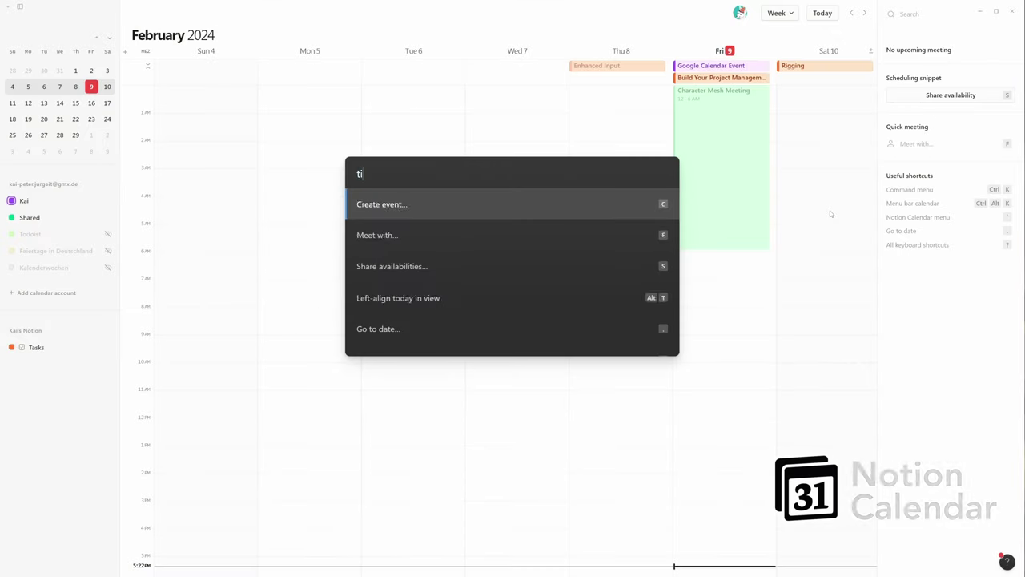
pyautogui.press('Return')
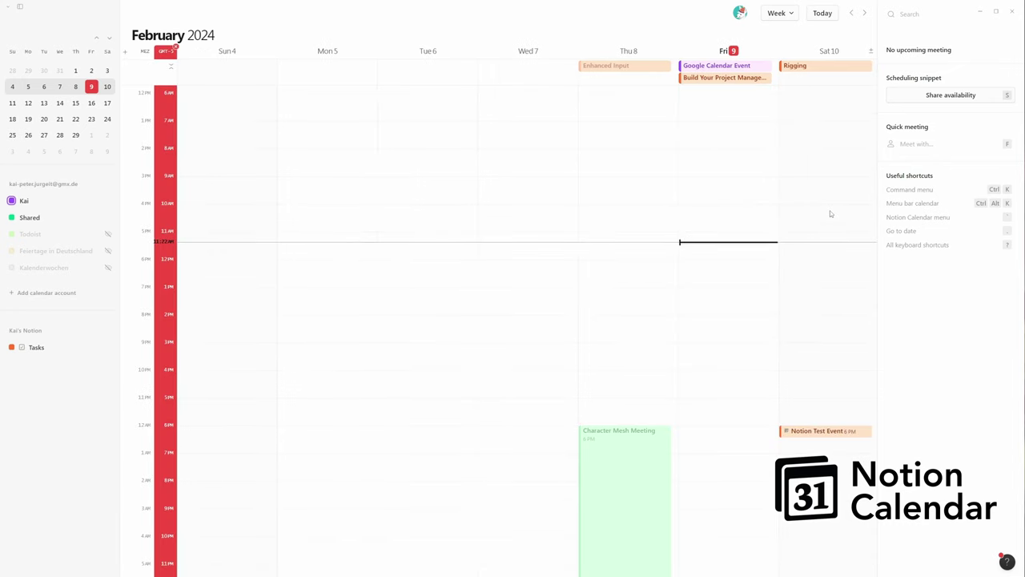
pyautogui.press('m')
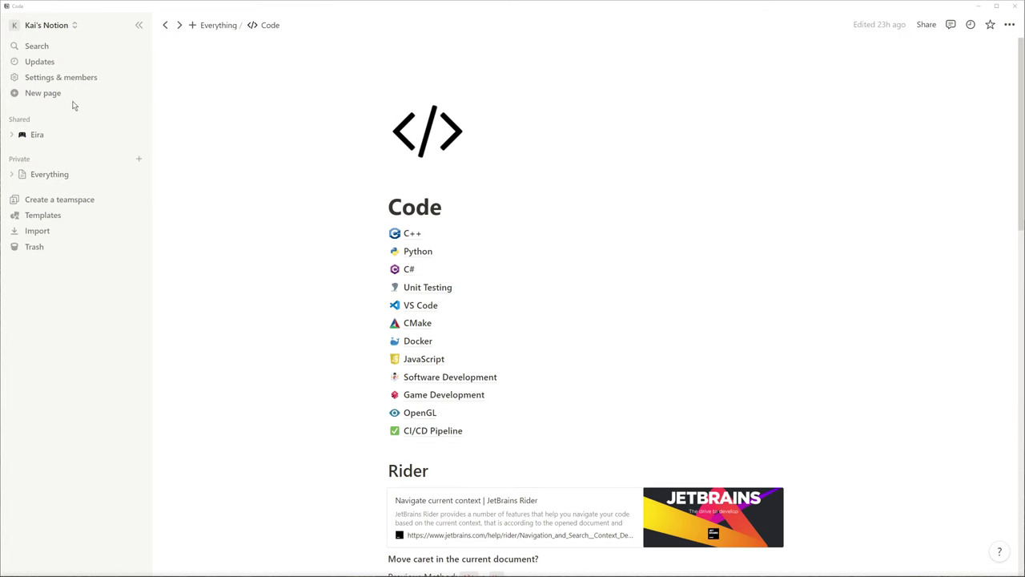
# - Create a new page titled 'The Game' with a dice emoji icon
pyautogui.click(73, 105)
pyautogui.write('The Game')
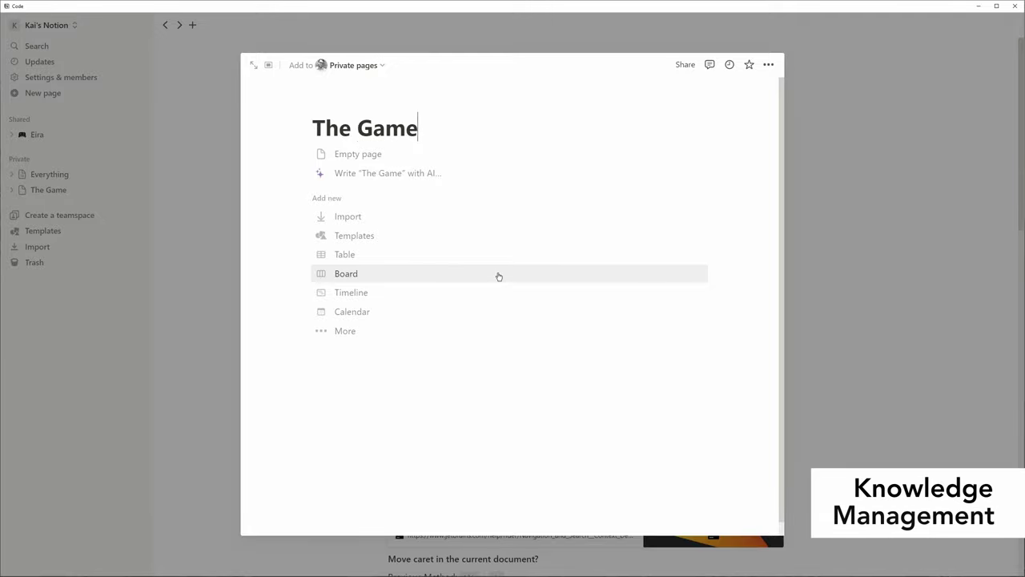
pyautogui.click(328, 105)
pyautogui.click(343, 165)
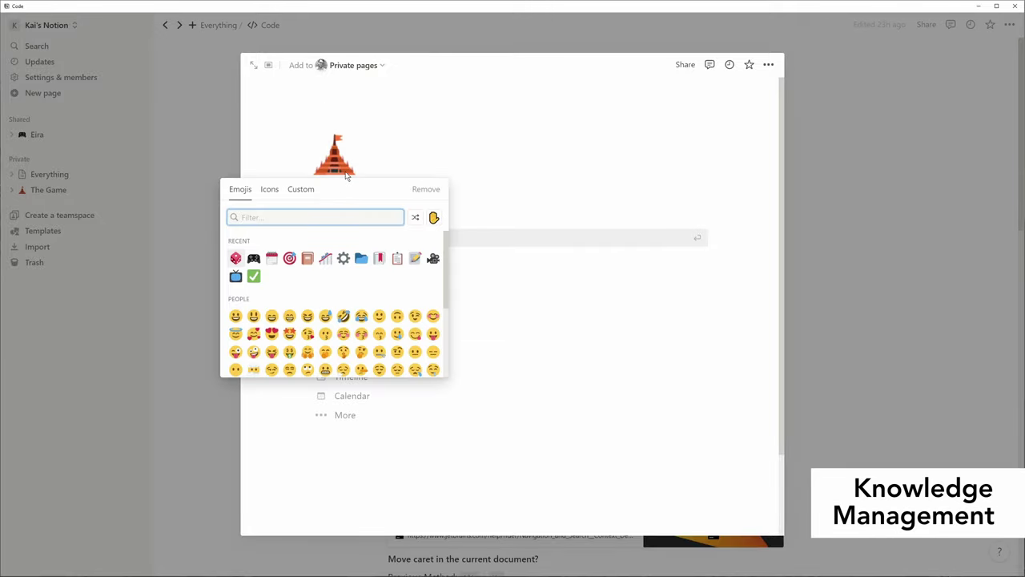
pyautogui.write('dice')
pyautogui.press('Return')
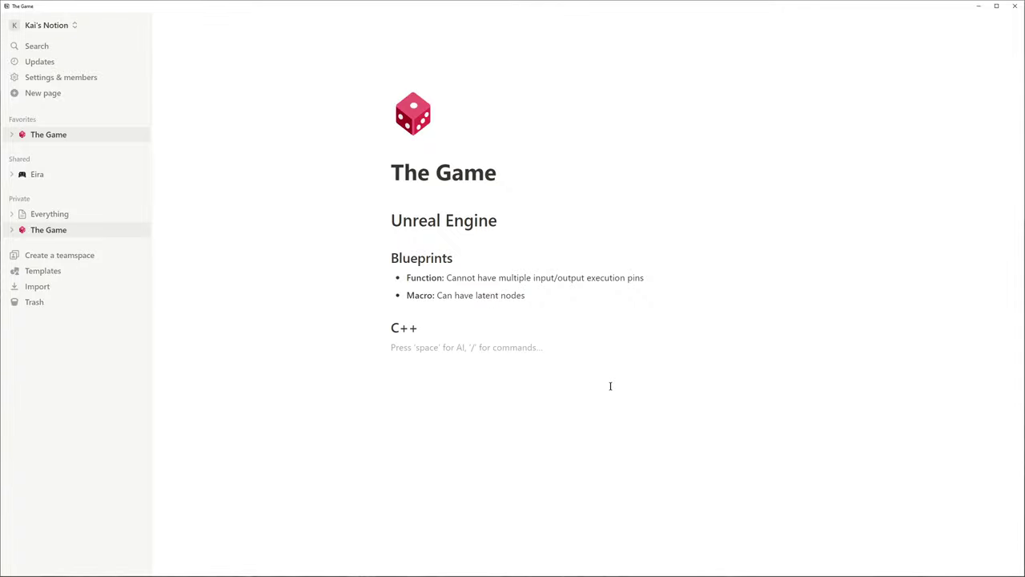
# - Insert a C++ code block declaring a UCLASS(BlueprintType) UMyObject class deriving from UObject
pyautogui.write('code')
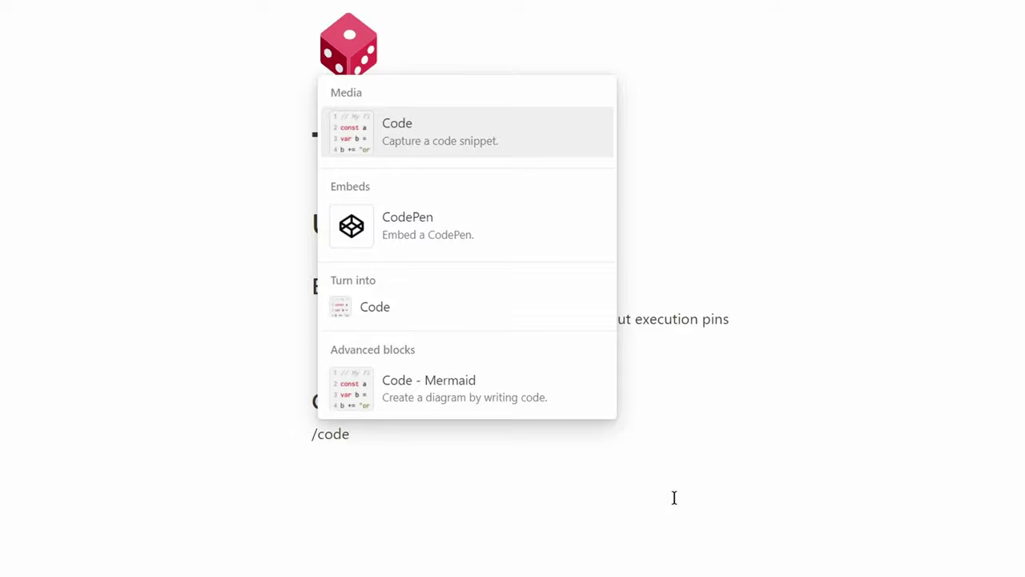
pyautogui.press('Return')
pyautogui.write('UCLASS(BlueprintType)')
pyautogui.press('Return')
pyautogui.write('class UMyObject : public UObject')
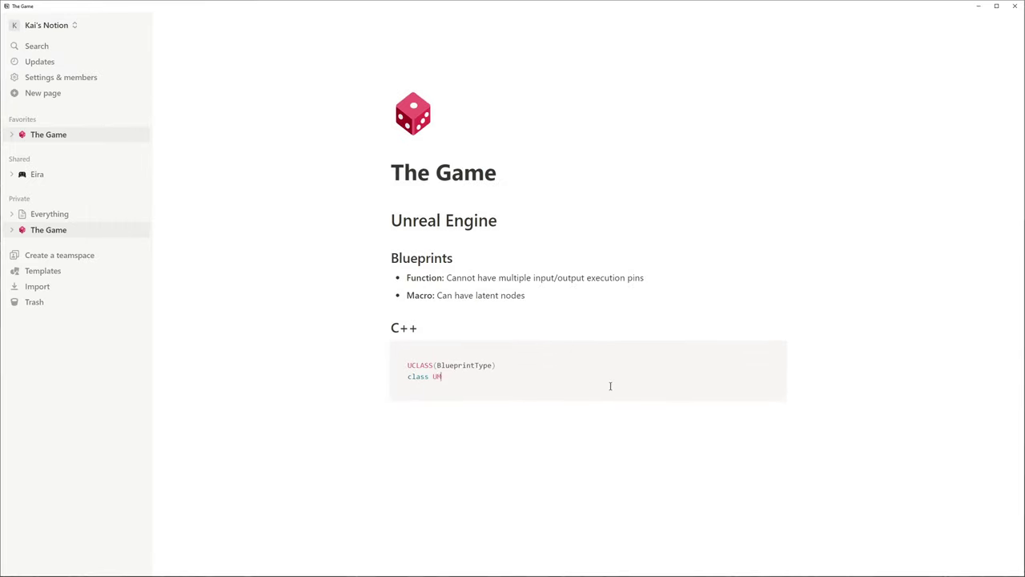
pyautogui.press('Return')
pyautogui.write('{')
pyautogui.press('Return')
pyautogui.write('GENERATED_BODY()')
pyautogui.press('Return')
pyautogui.write('}')
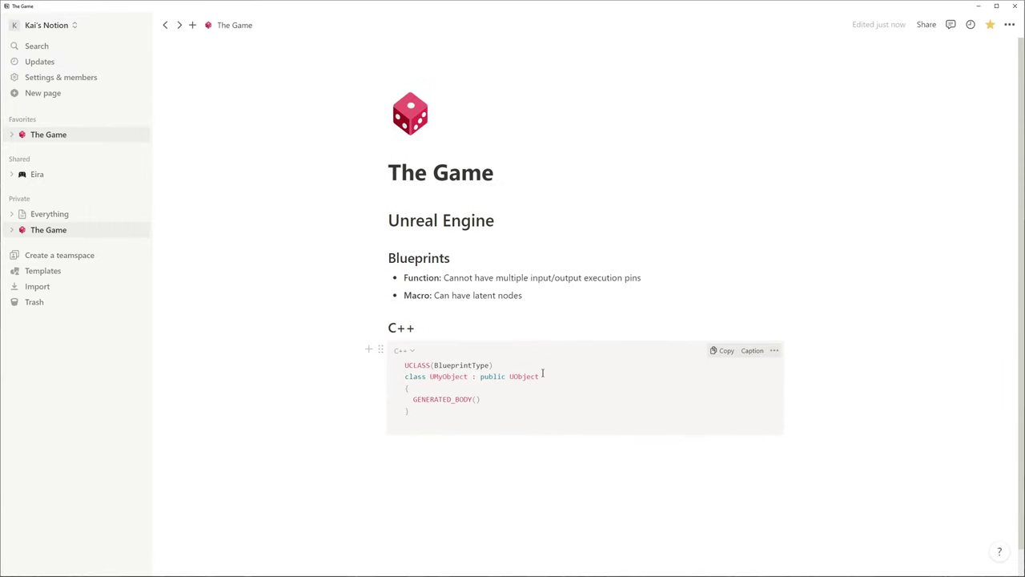
pyautogui.click(414, 351)
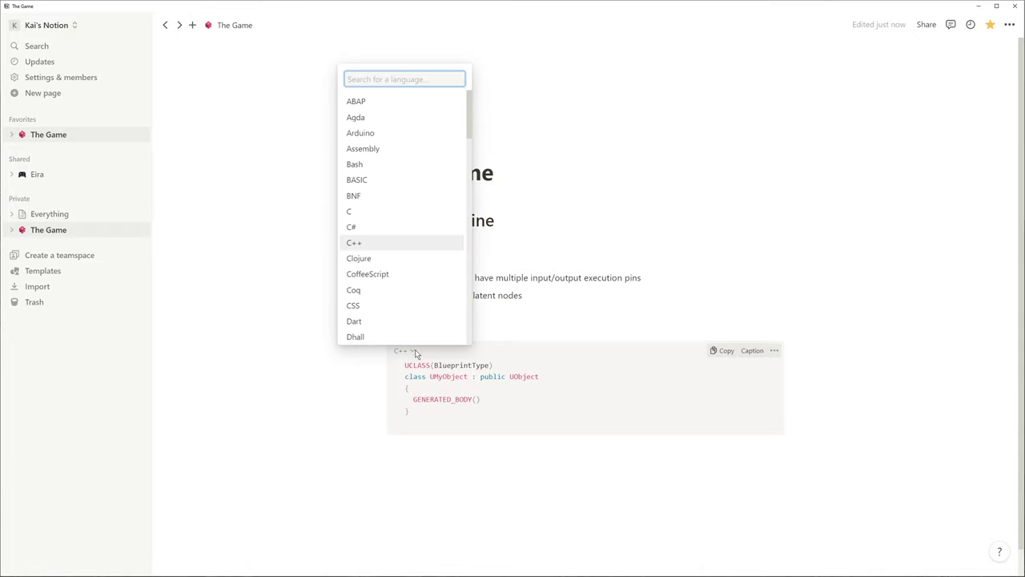
pyautogui.click(441, 474)
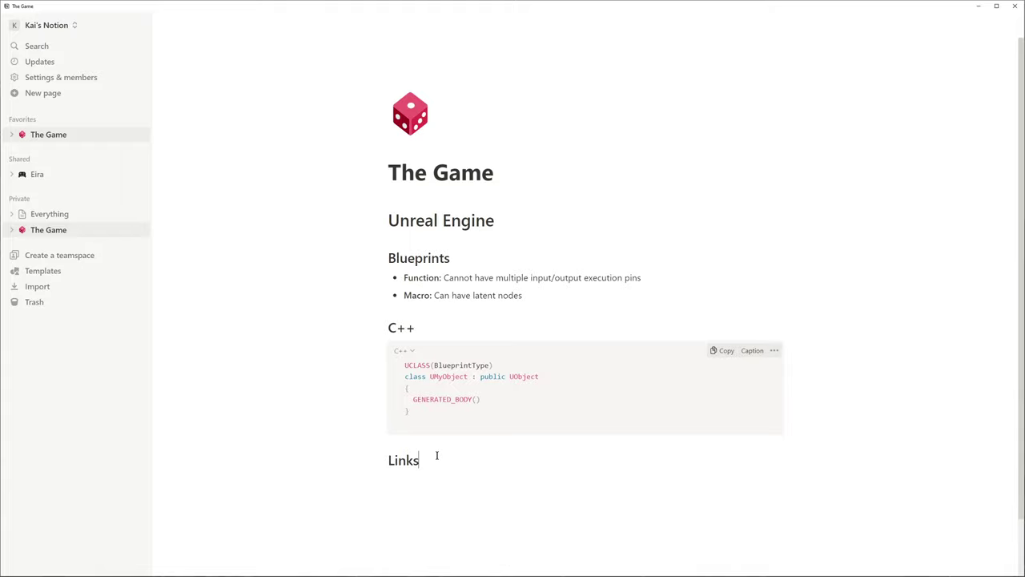
# - Embed the pasted YouTube video link under the Links heading
pyautogui.write('https://youtu.be/VMZftEVDuCE?si=EINFmaOE4lTQvJmc')
pyautogui.press('Down')
pyautogui.press('Down')
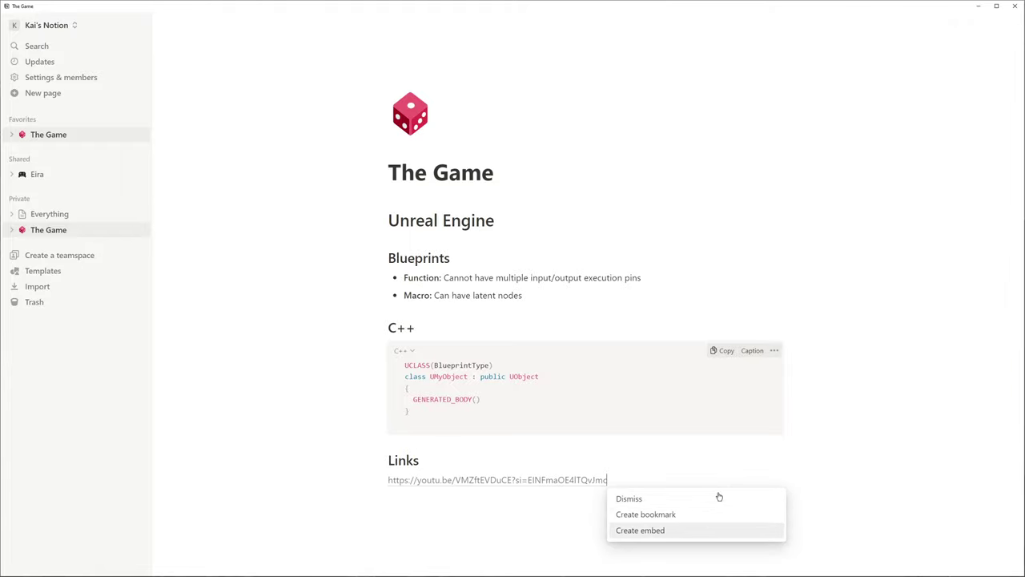
pyautogui.press('Return')
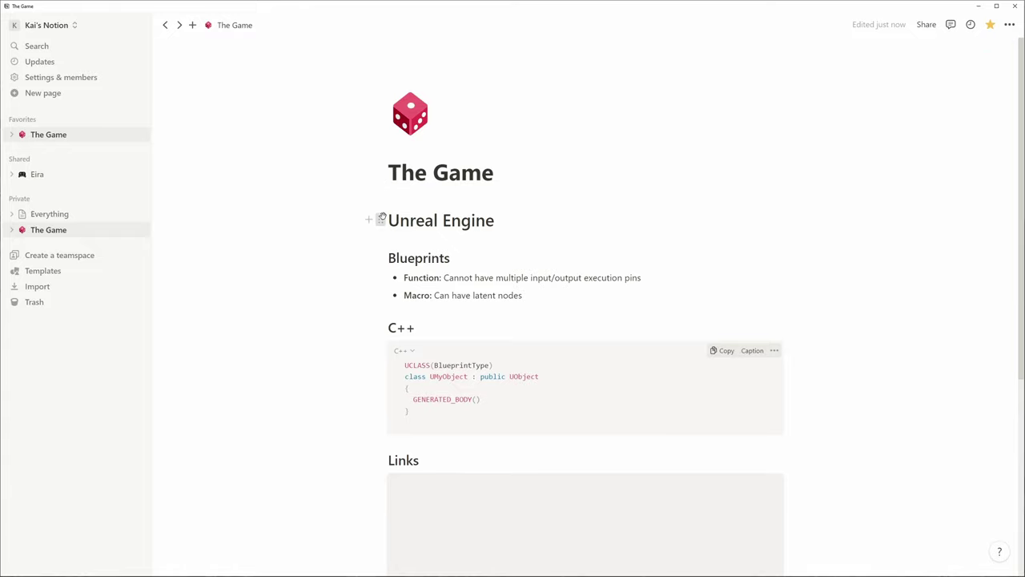
# - Turn the Unreal Engine heading into a sub-page and open it
pyautogui.click(381, 219)
pyautogui.moveTo(351, 212)
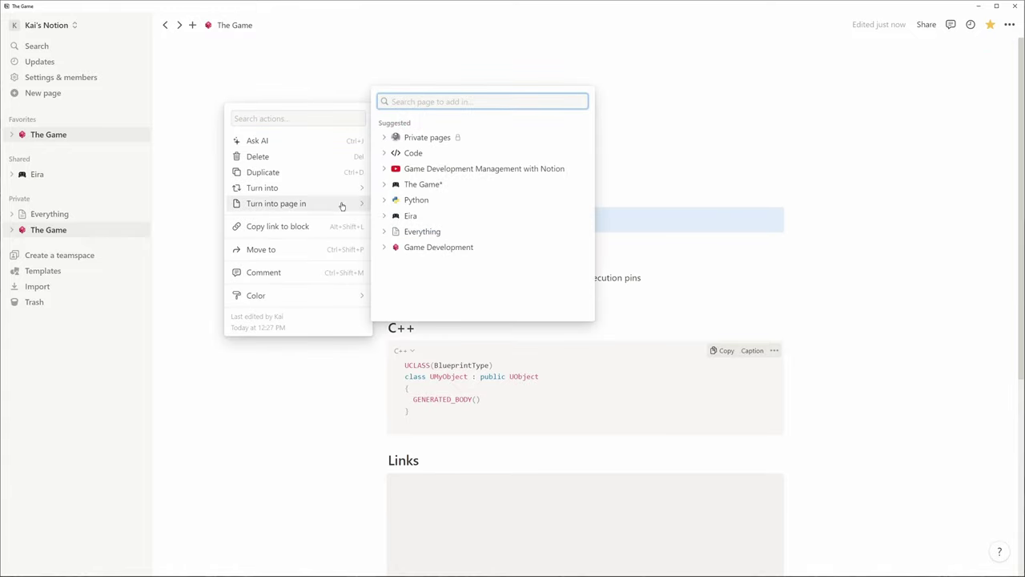
pyautogui.moveTo(320, 190)
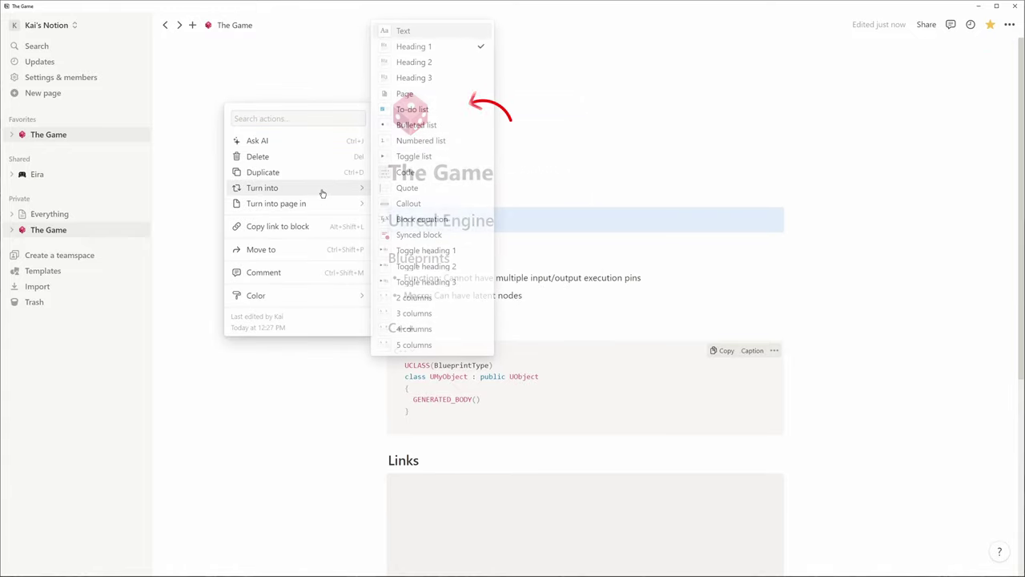
pyautogui.click(420, 96)
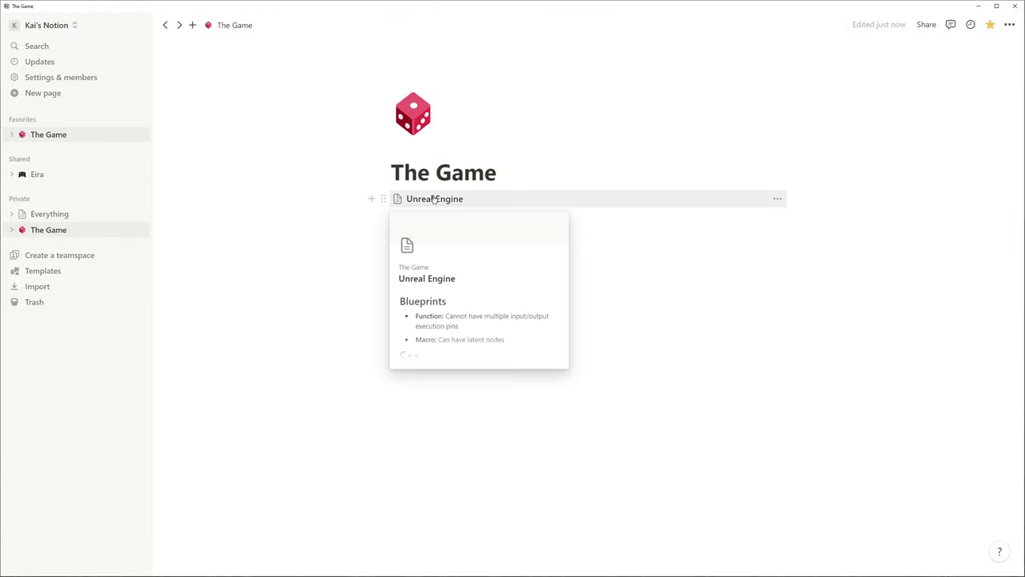
pyautogui.click(433, 199)
# - Give the Unreal Engine page the uploaded unreal.png icon, then return to The Game and expand it
pyautogui.click(401, 92)
pyautogui.click(377, 149)
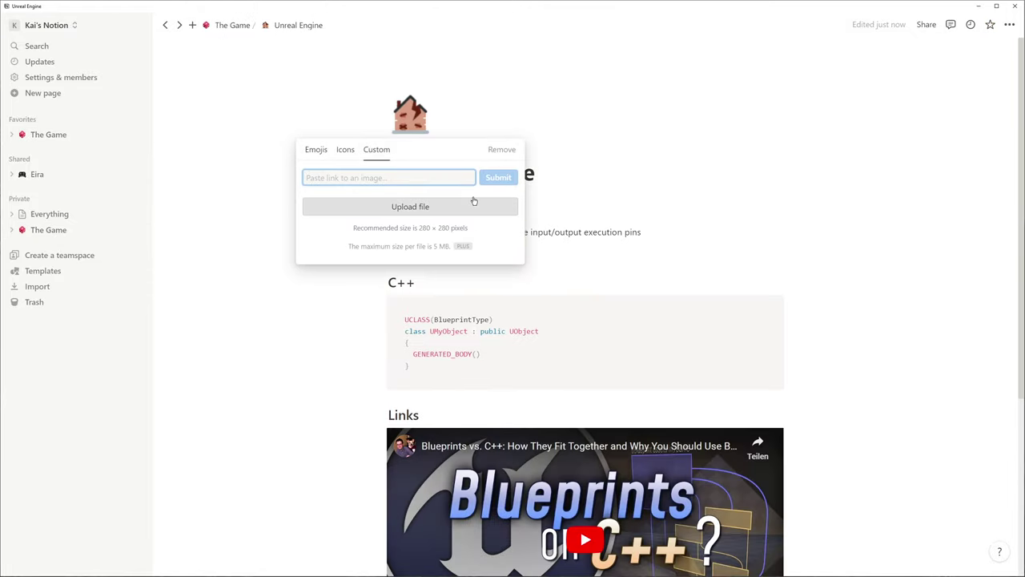
pyautogui.click(410, 207)
pyautogui.scroll(-5, 217, 160)
pyautogui.click(185, 234)
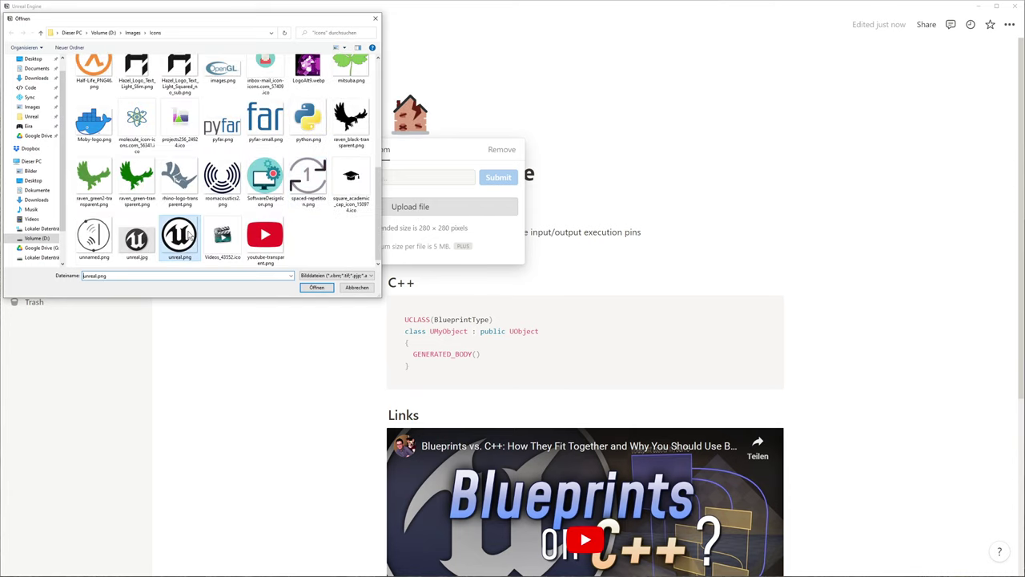
pyautogui.click(317, 288)
pyautogui.click(228, 28)
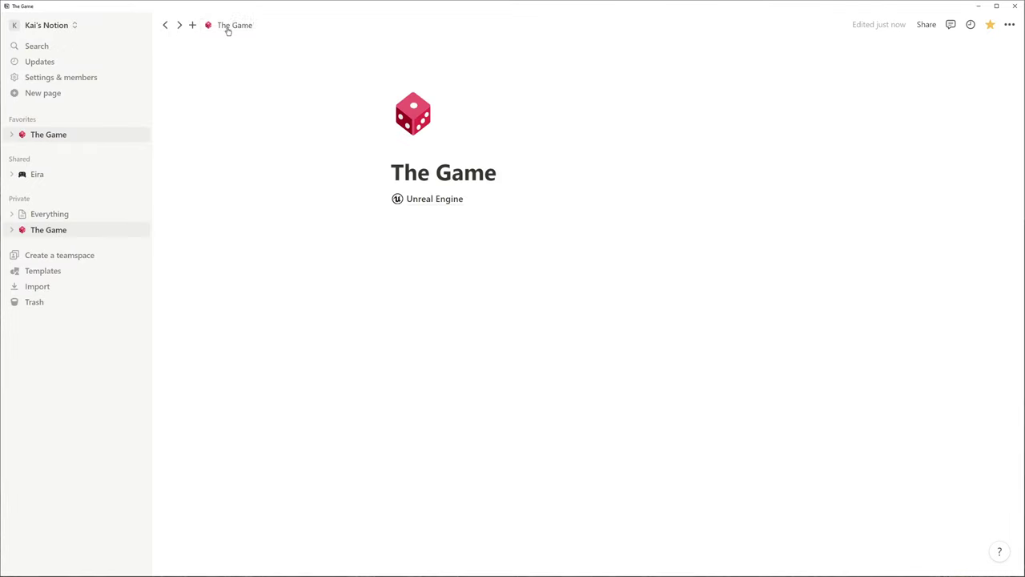
pyautogui.click(12, 136)
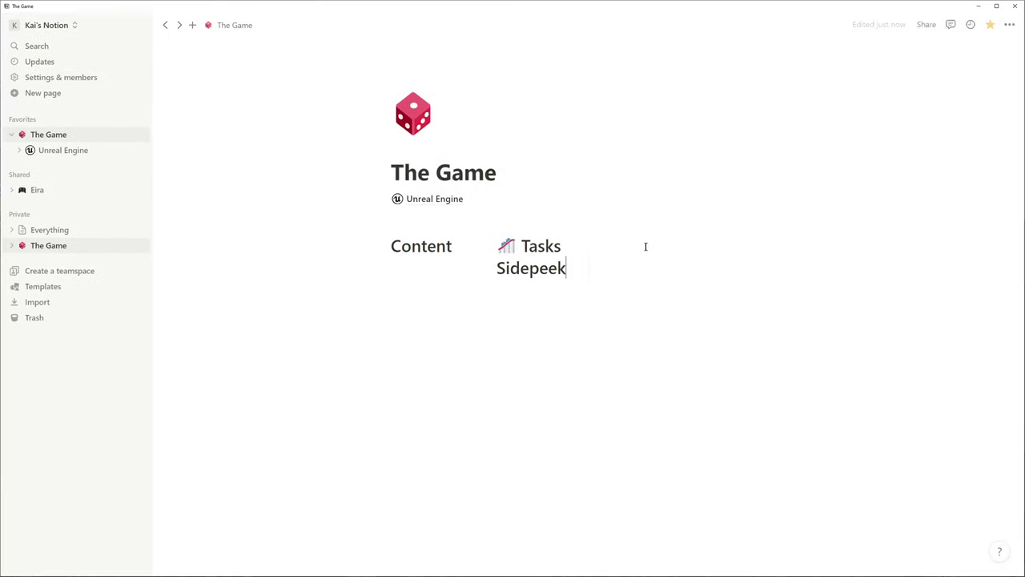
# - Add a third column heading 'Pages' with a book emoji
pyautogui.click(697, 153)
pyautogui.write(':boo')
pyautogui.press('Return')
pyautogui.write('Pages')
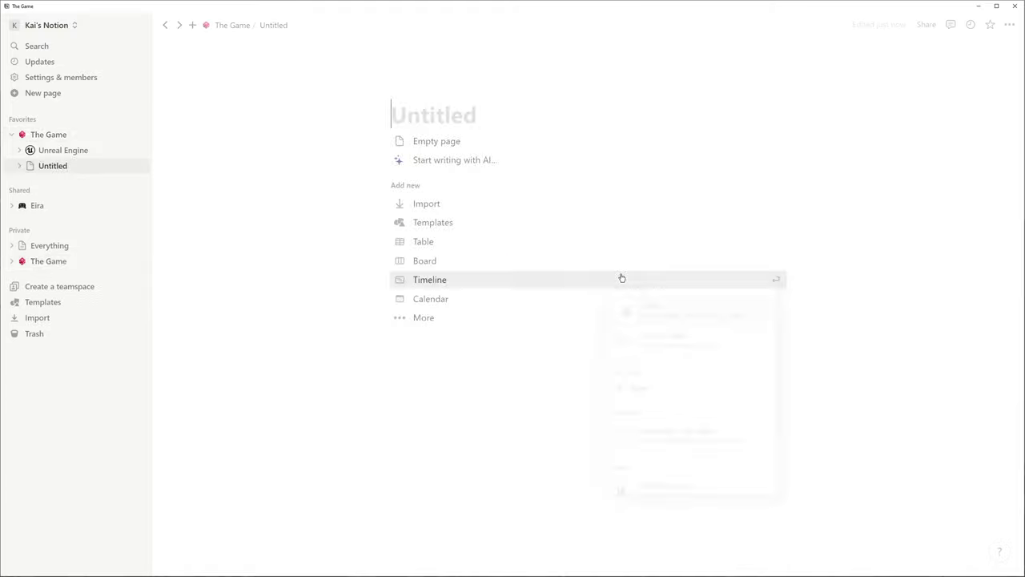
# - Create a Game Design Document page with a green book icon
pyautogui.write('Game Design Document')
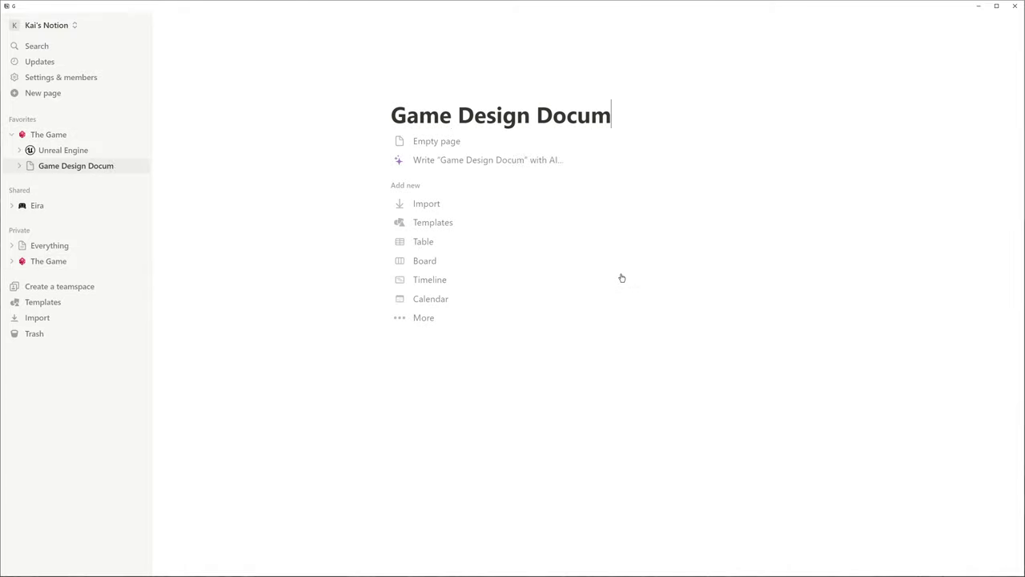
pyautogui.click(413, 96)
pyautogui.click(348, 151)
pyautogui.click(314, 259)
pyautogui.click(48, 135)
# - Start a new block below the columns with a calendar emoji
pyautogui.click(671, 427)
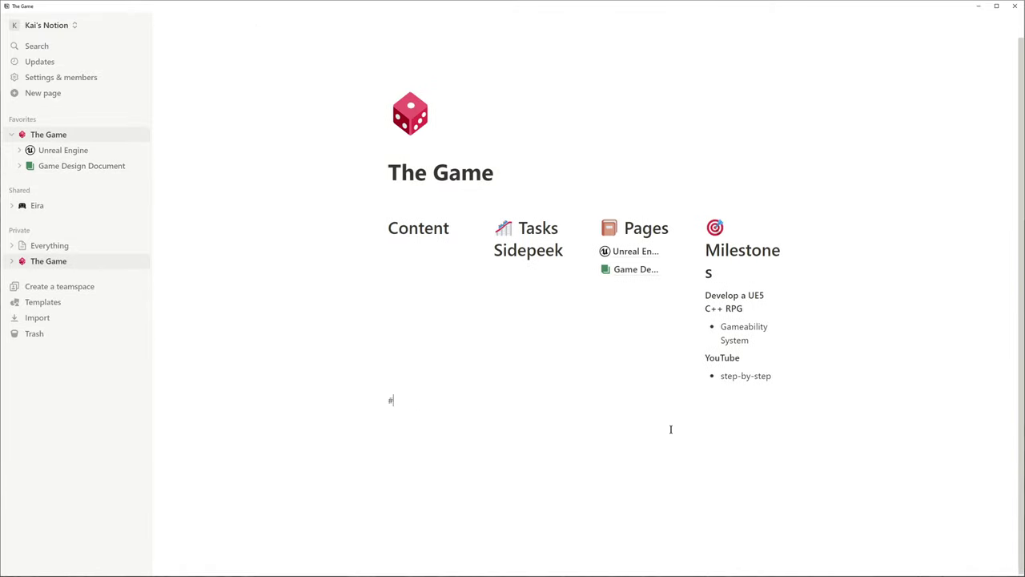
pyautogui.write(':cal')
pyautogui.press('Return')
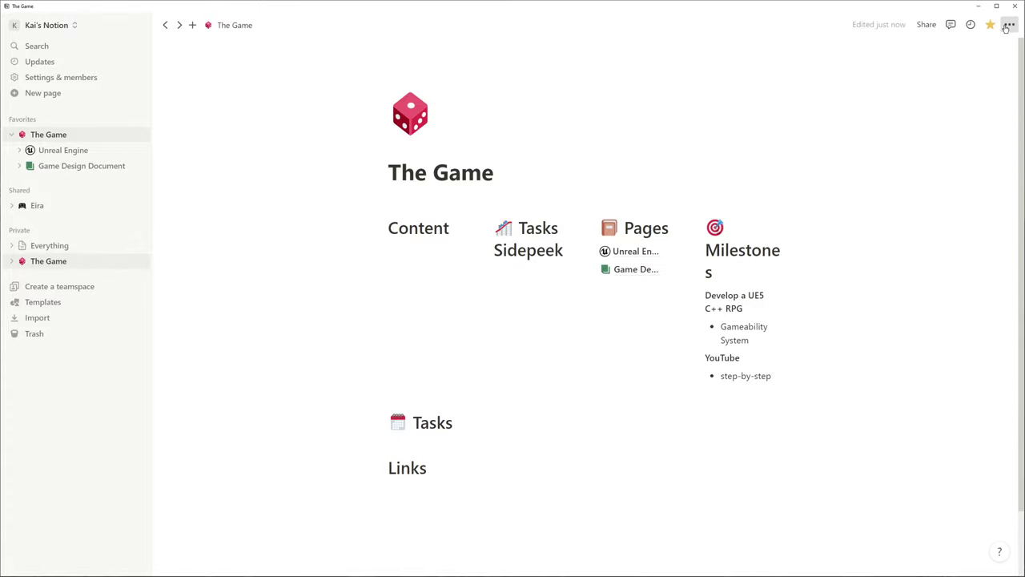
# - Make the page full width and add a table of contents under Content
pyautogui.click(1009, 25)
pyautogui.click(994, 121)
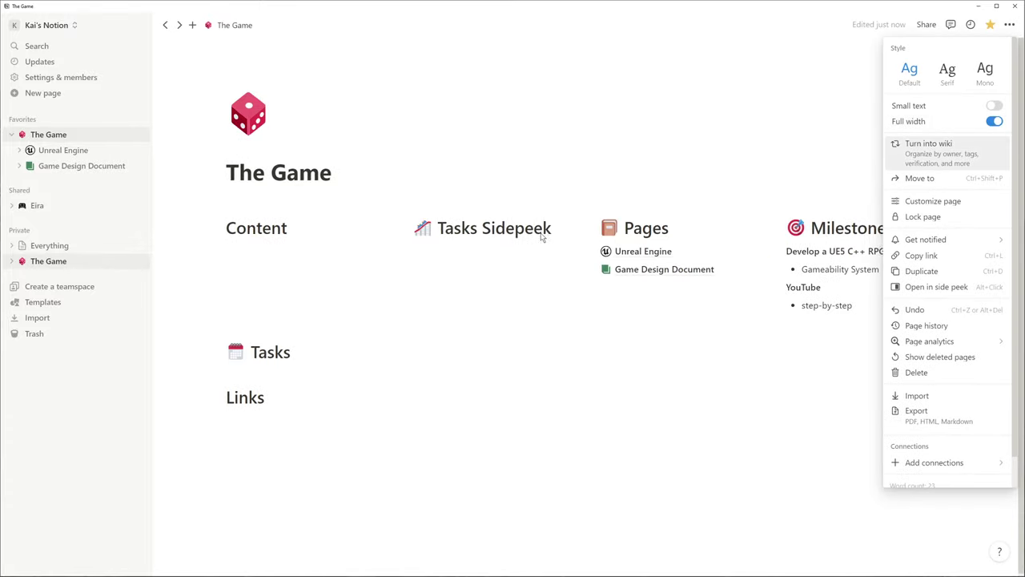
pyautogui.click(230, 255)
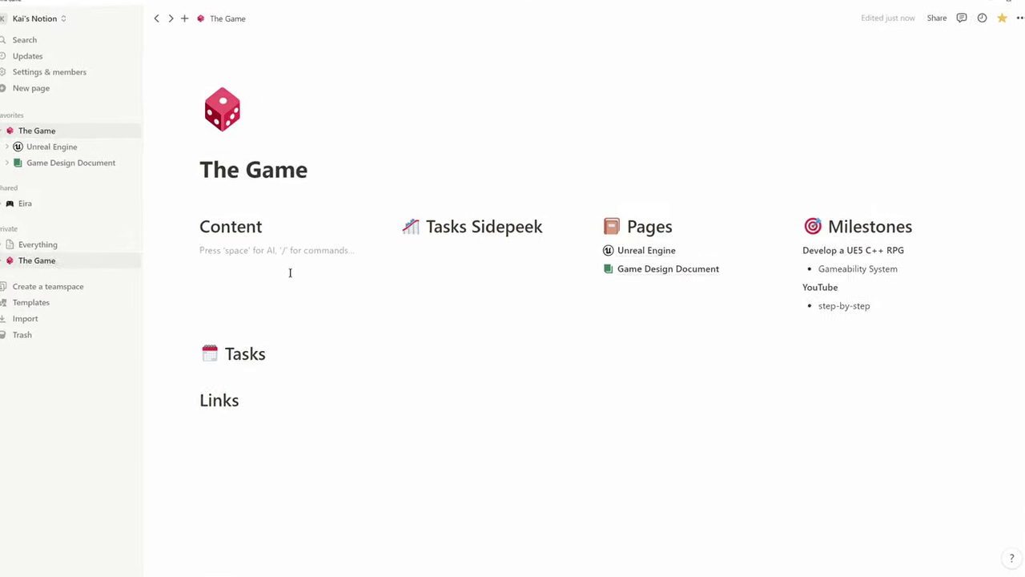
pyautogui.write('/table')
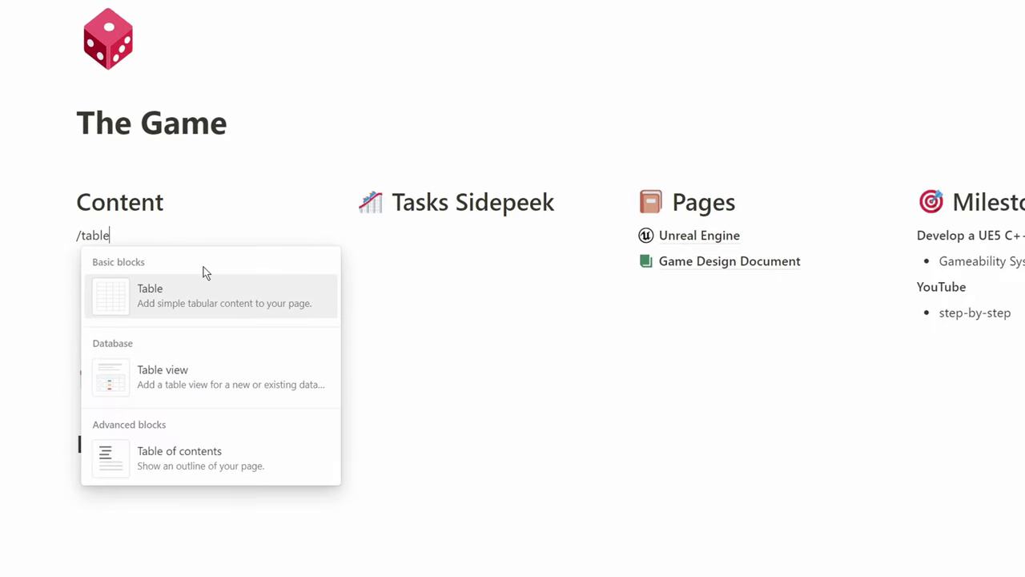
pyautogui.press('Down')
pyautogui.press('Down')
pyautogui.press('Return')
# - Add an inline Tasks table database under the Tasks heading
pyautogui.click(213, 429)
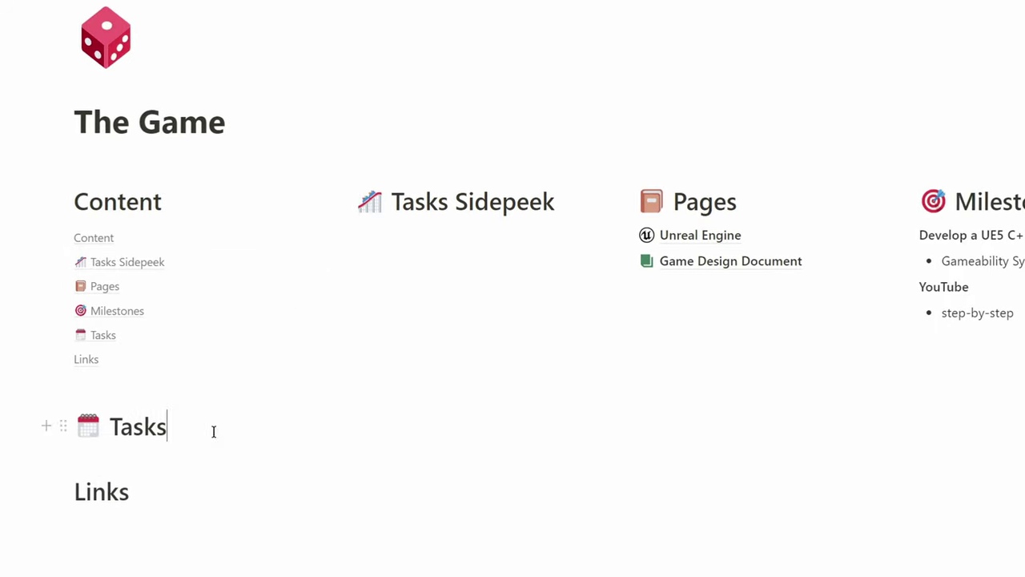
pyautogui.press('Return')
pyautogui.write('/data')
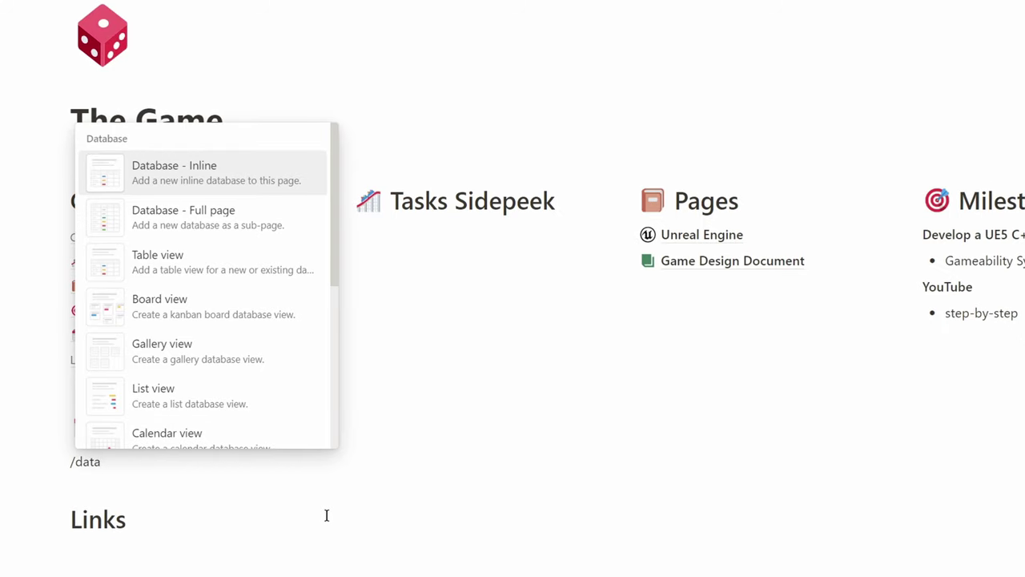
pyautogui.press('Return')
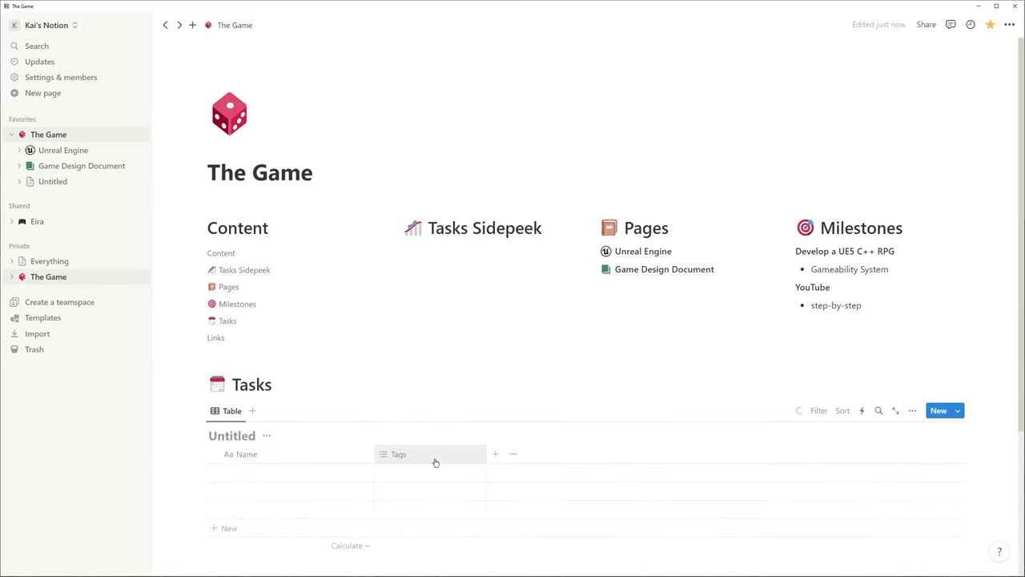
# - Abandon adding a property and delete the inline Tasks table
pyautogui.click(493, 455)
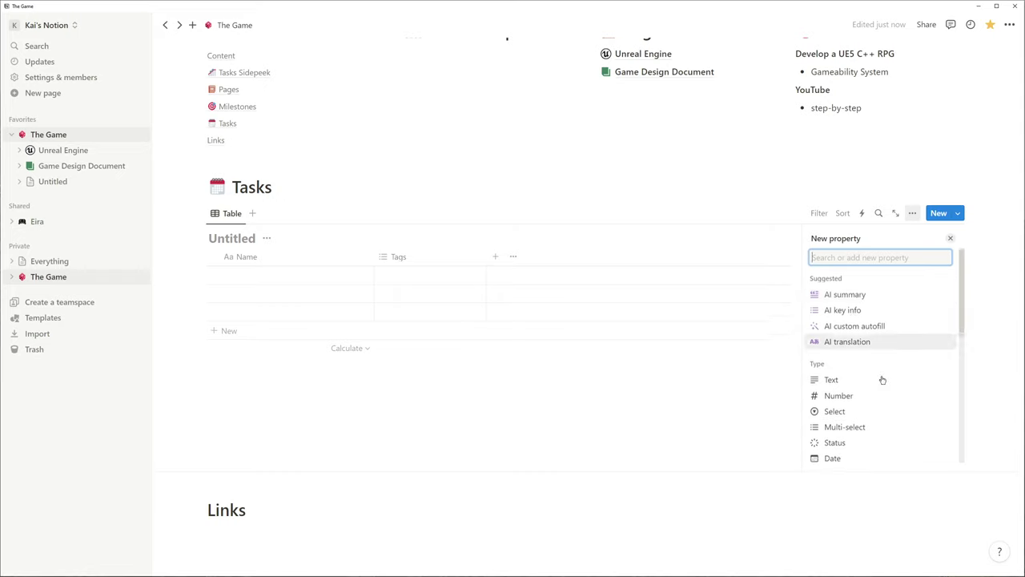
pyautogui.scroll(-3, 871, 384)
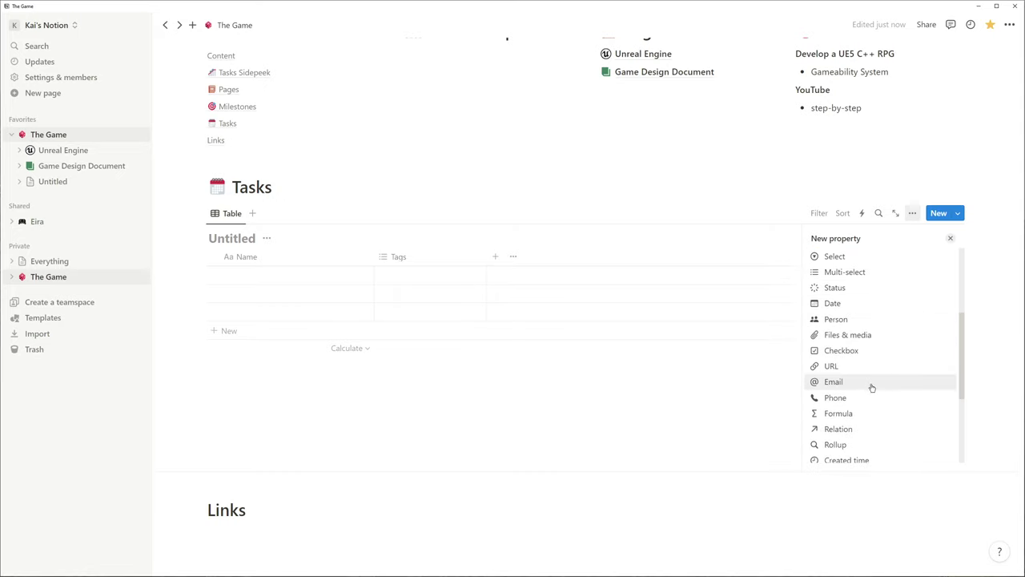
pyautogui.click(755, 408)
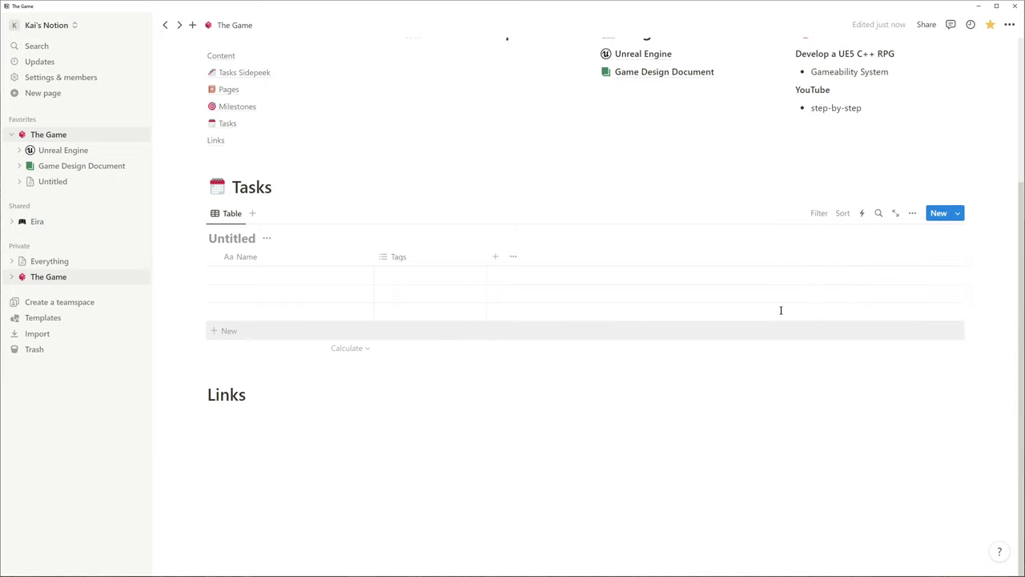
pyautogui.click(197, 213)
pyautogui.press('Delete')
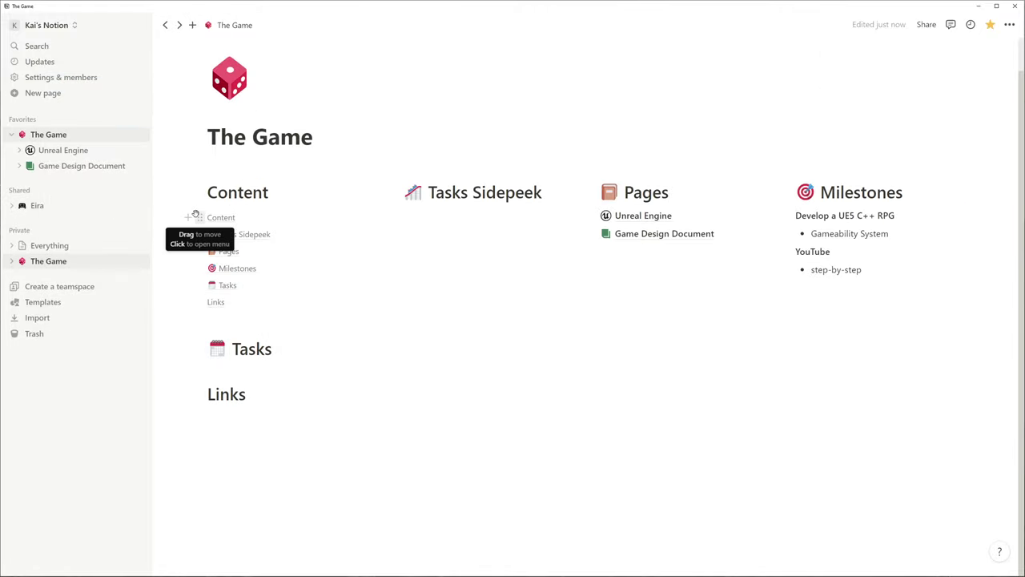
# - Add the Projects & tasks template, move Tasks and Projects together under The Game, and open a tab
pyautogui.click(44, 303)
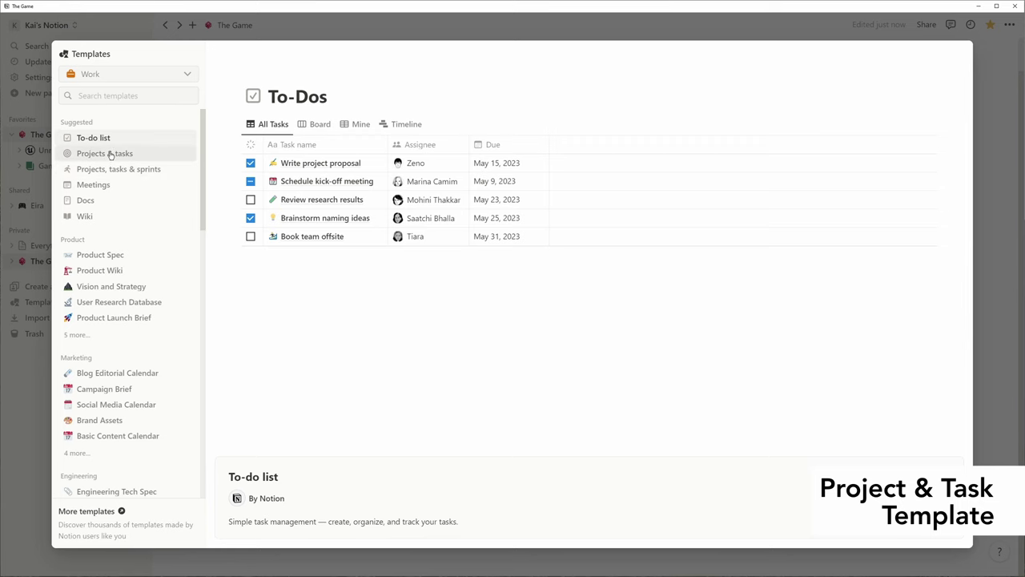
pyautogui.click(111, 155)
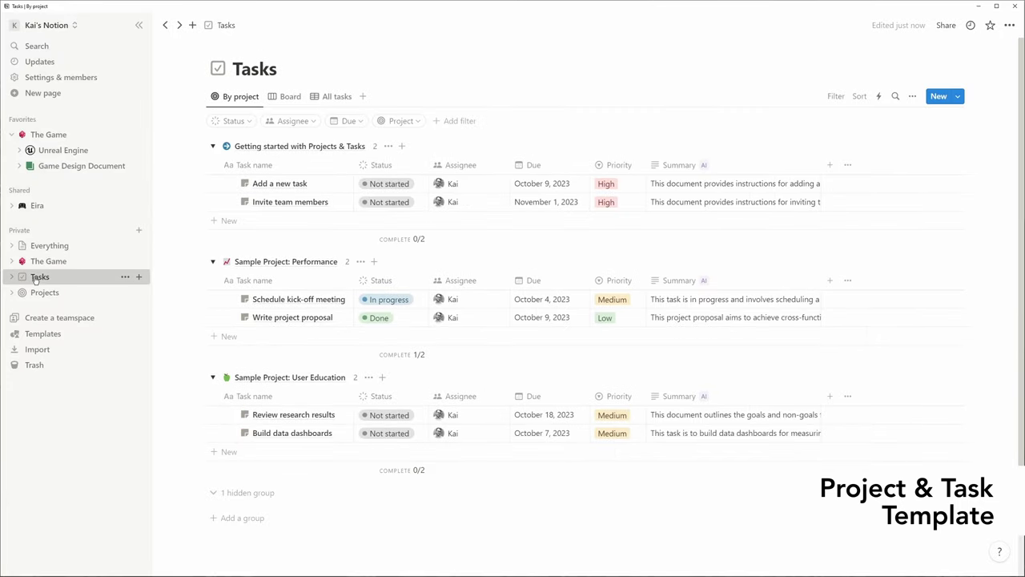
pyautogui.moveTo(39, 276); pyautogui.dragTo(43, 138)
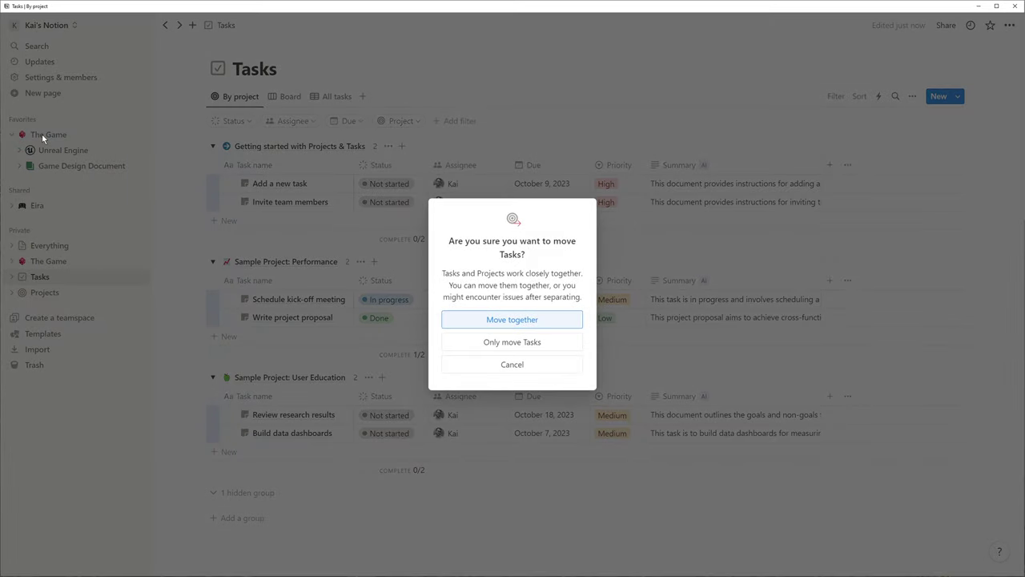
pyautogui.click(519, 323)
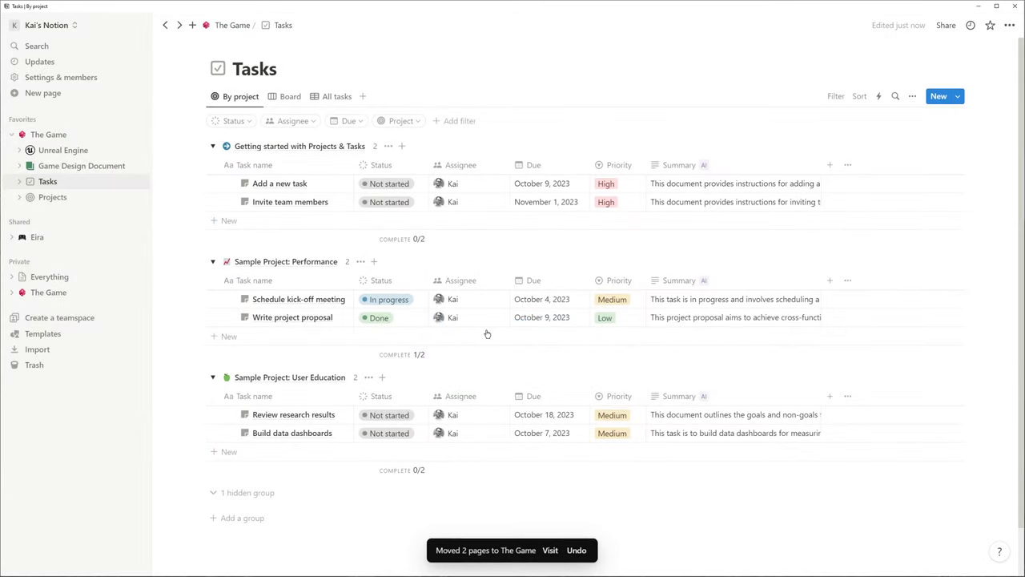
pyautogui.middleClick(52, 184)
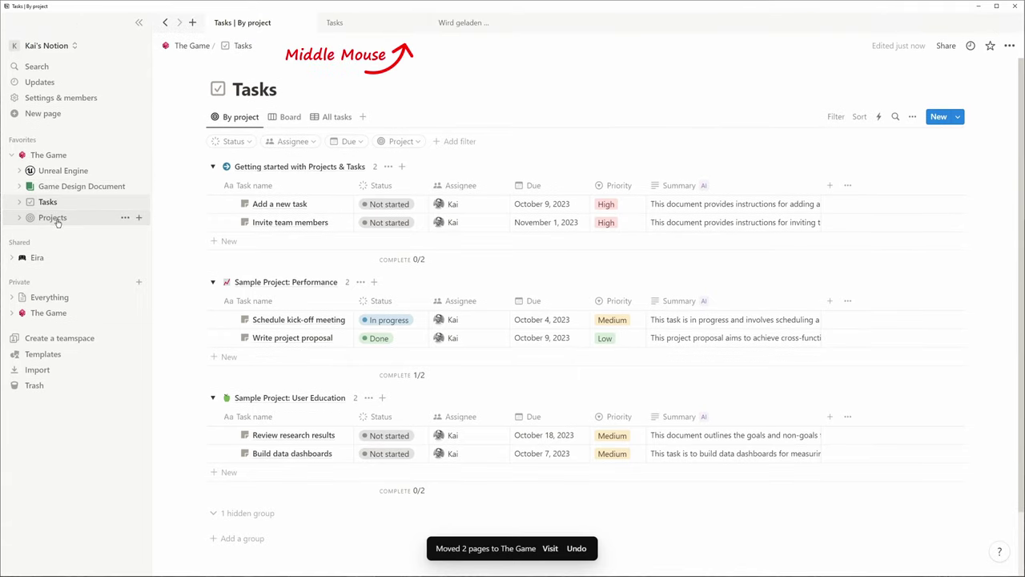
# - Show all projects ungrouped in the Projects database and delete the three sample projects
pyautogui.click(47, 155)
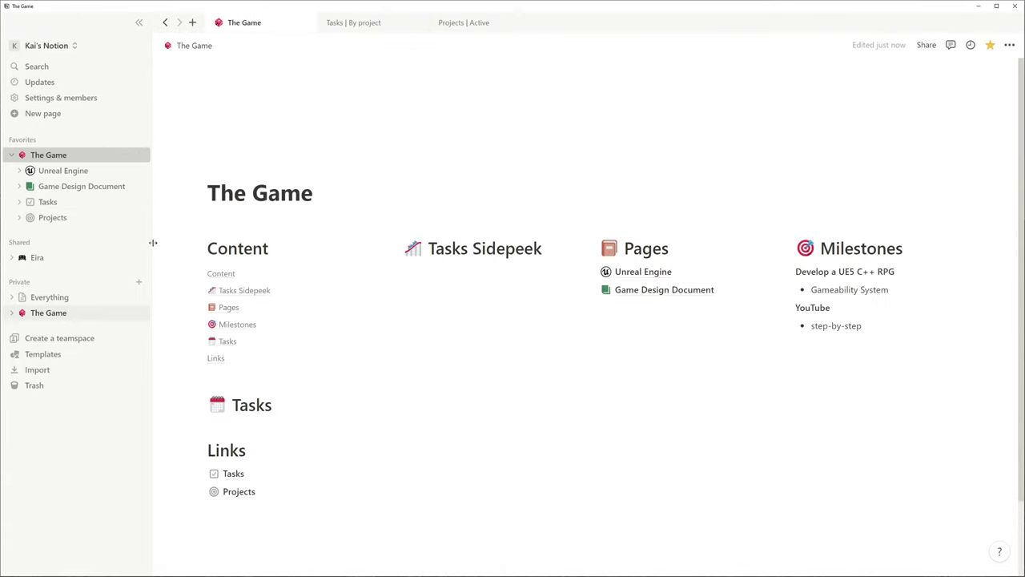
pyautogui.click(460, 24)
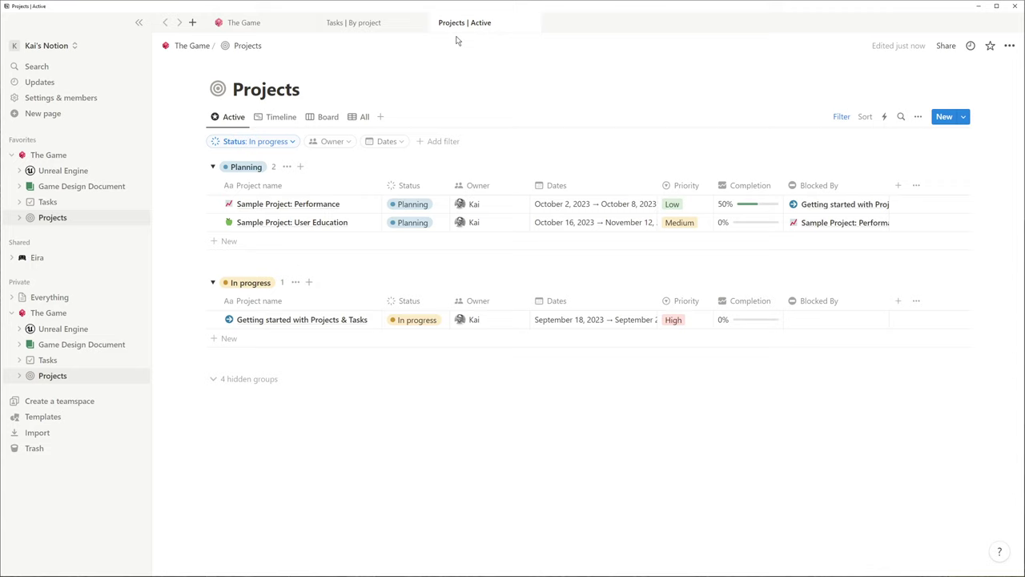
pyautogui.click(363, 117)
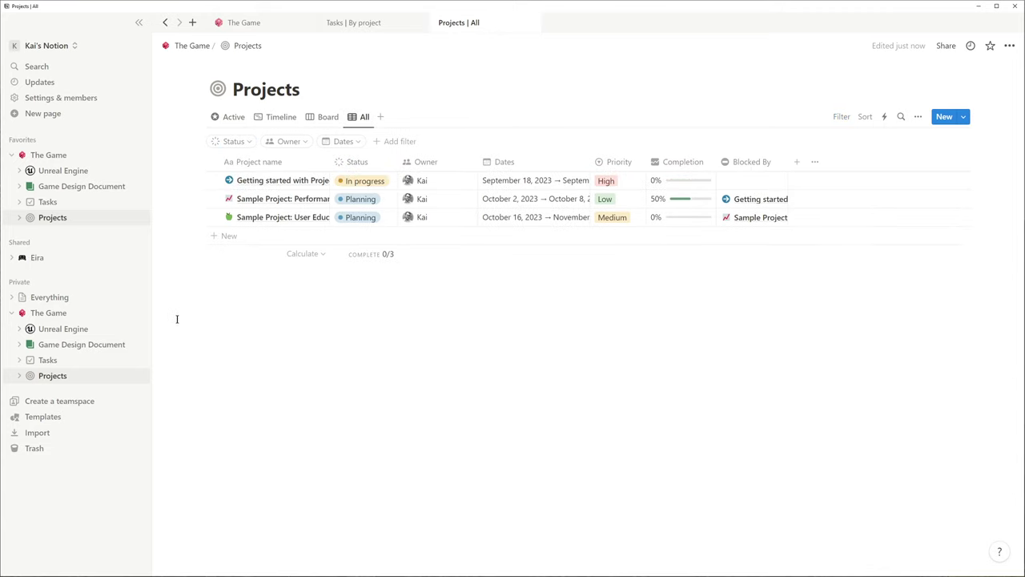
pyautogui.moveTo(177, 319); pyautogui.dragTo(924, 174)
pyautogui.press('Delete')
# - Add a Game project with a gamepad emoji icon
pyautogui.click(225, 200)
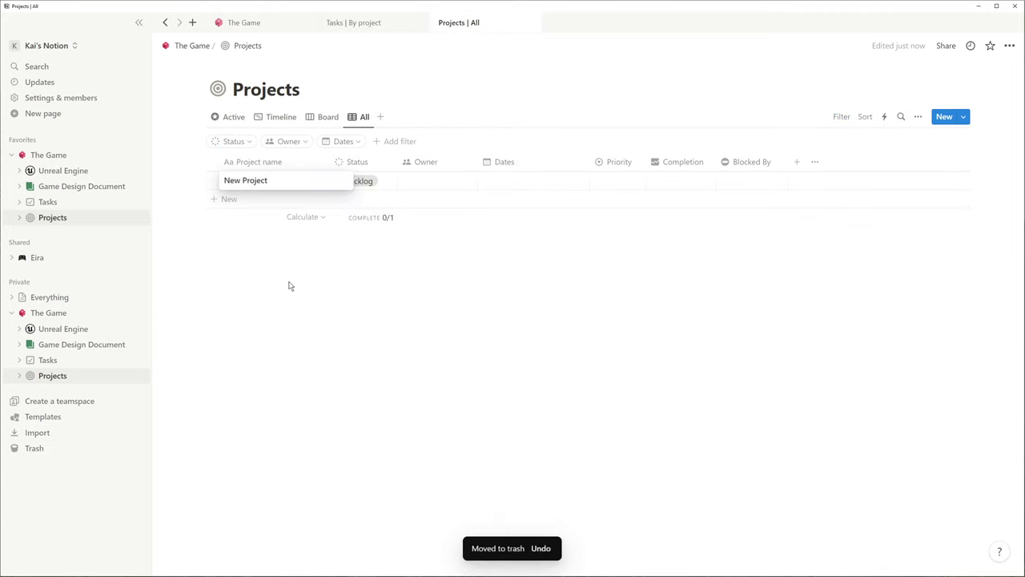
pyautogui.press('Return')
pyautogui.click(230, 183)
pyautogui.click(133, 198)
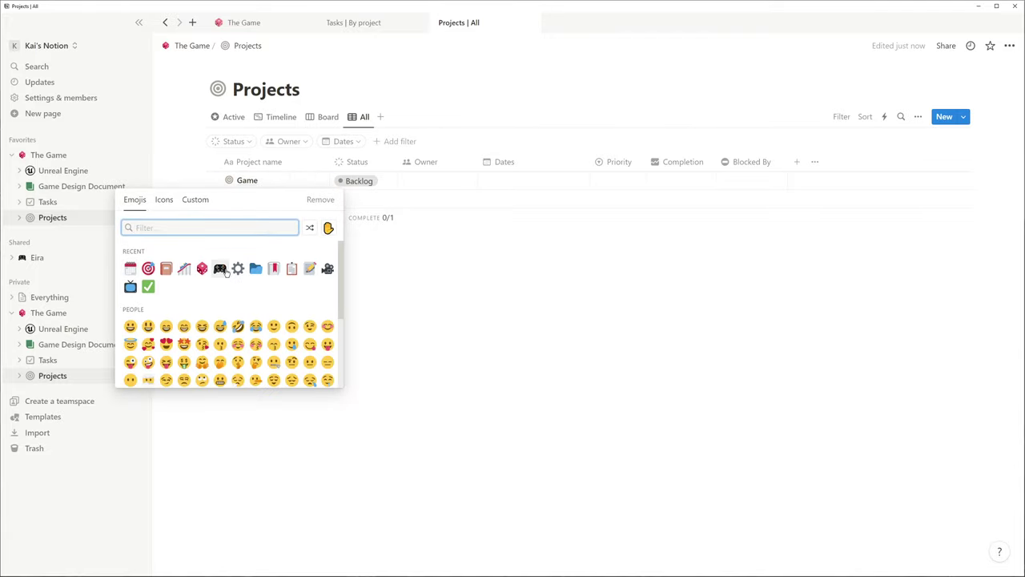
pyautogui.click(222, 268)
# - Add a YouTube project using the uploaded YouTube logo as its icon
pyautogui.click(228, 200)
pyautogui.write('YouTube')
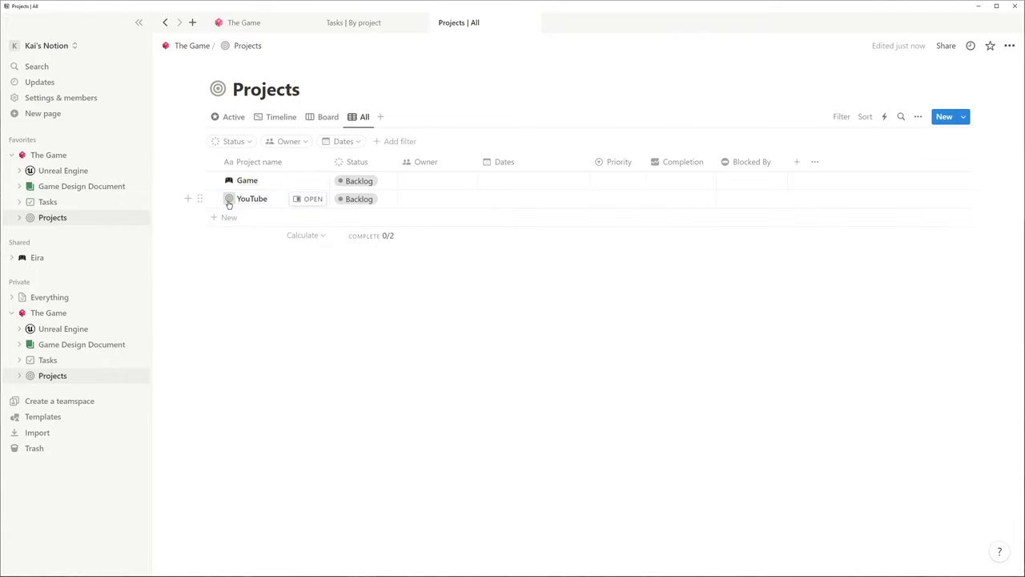
pyautogui.click(229, 199)
pyautogui.click(195, 220)
pyautogui.click(229, 274)
pyautogui.scroll(-2, 316, 238)
pyautogui.doubleClick(265, 233)
# - Assign the workspace user as owner of both Game and YouTube projects
pyautogui.click(409, 181)
pyautogui.click(425, 218)
pyautogui.press('Escape')
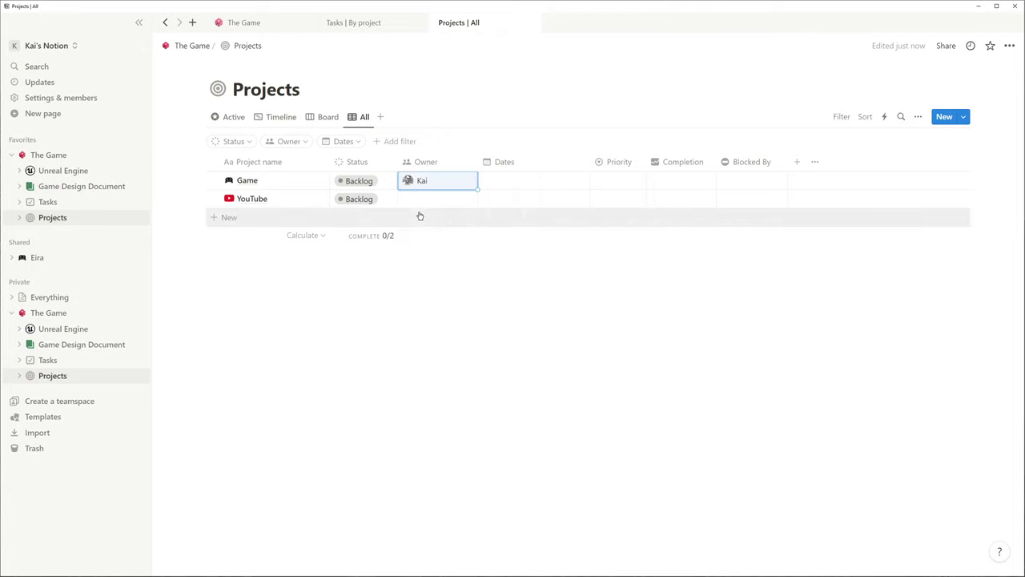
pyautogui.click(424, 198)
pyautogui.click(429, 235)
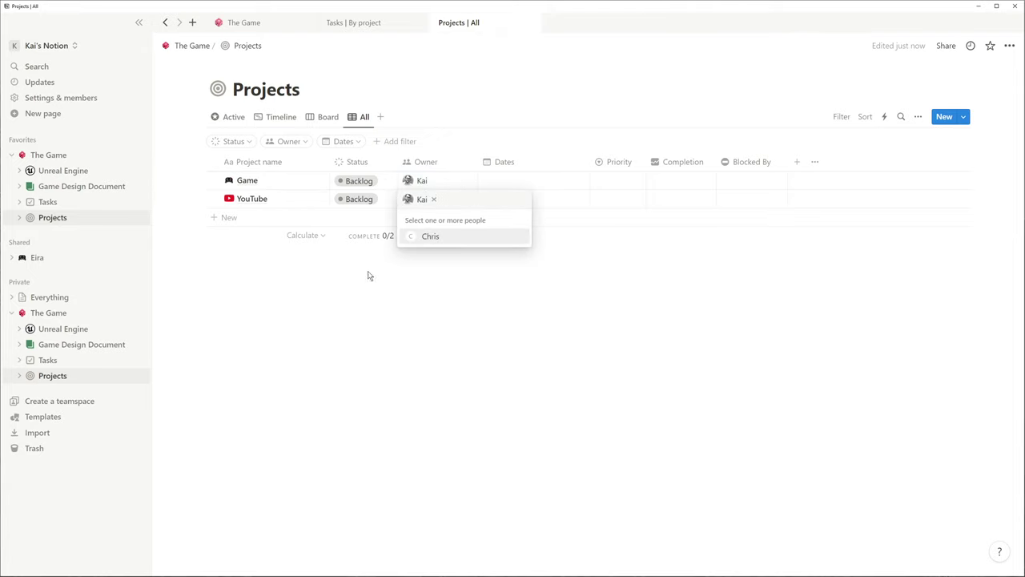
pyautogui.press('Escape')
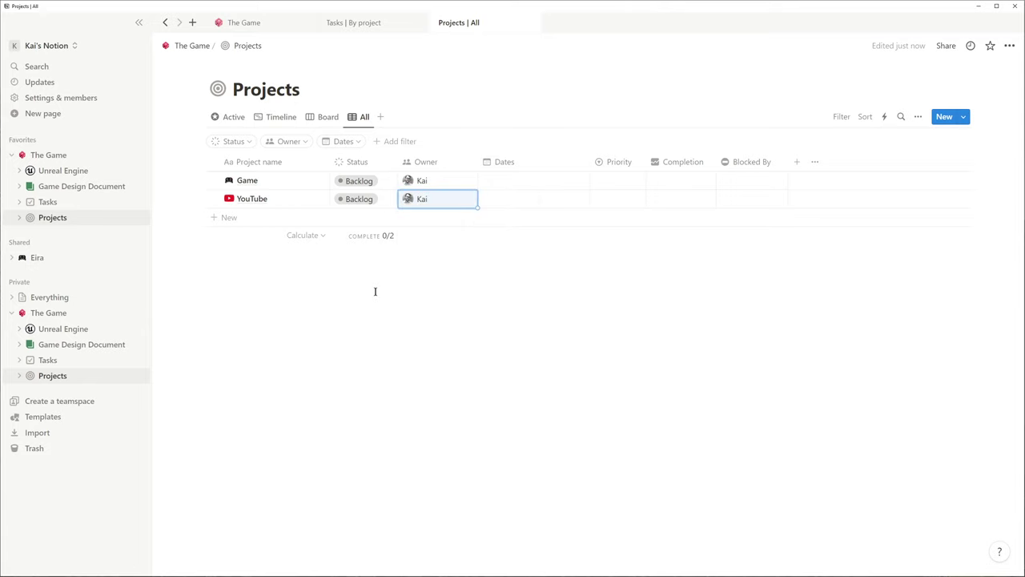
# - Show all tasks in the Tasks database and delete the six sample tasks
pyautogui.click(381, 22)
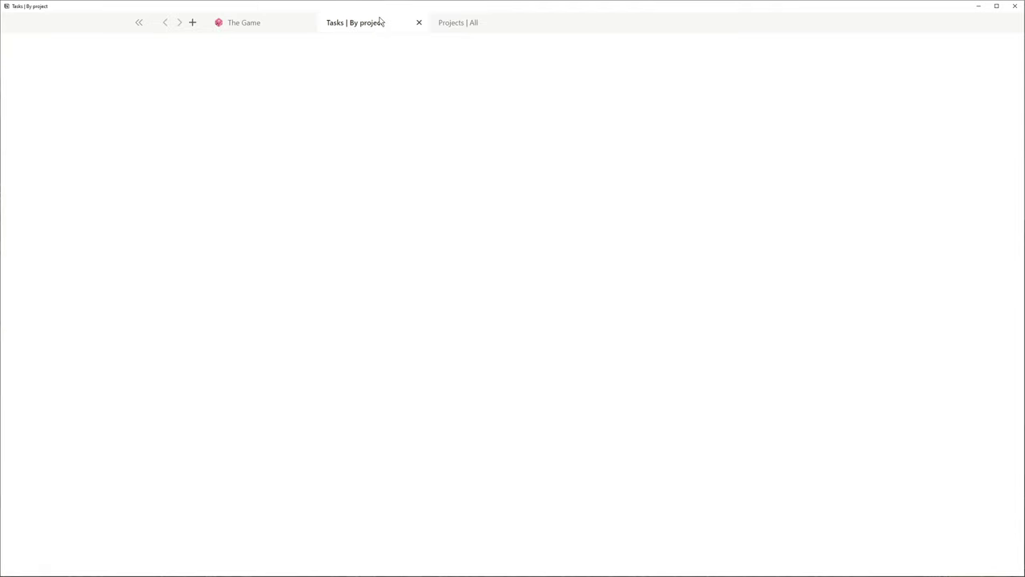
pyautogui.click(341, 120)
pyautogui.moveTo(179, 361); pyautogui.dragTo(860, 149)
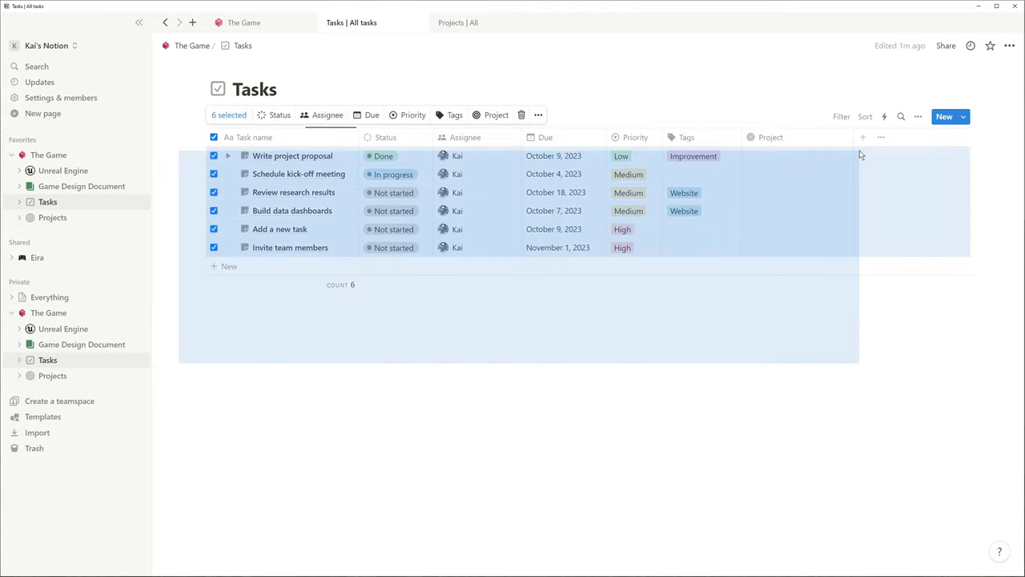
pyautogui.press('Delete')
# - Add a Setup C++ Project task with an uploaded image icon, then begin the second task's due date
pyautogui.click(230, 183)
pyautogui.write('Setup C++ Project')
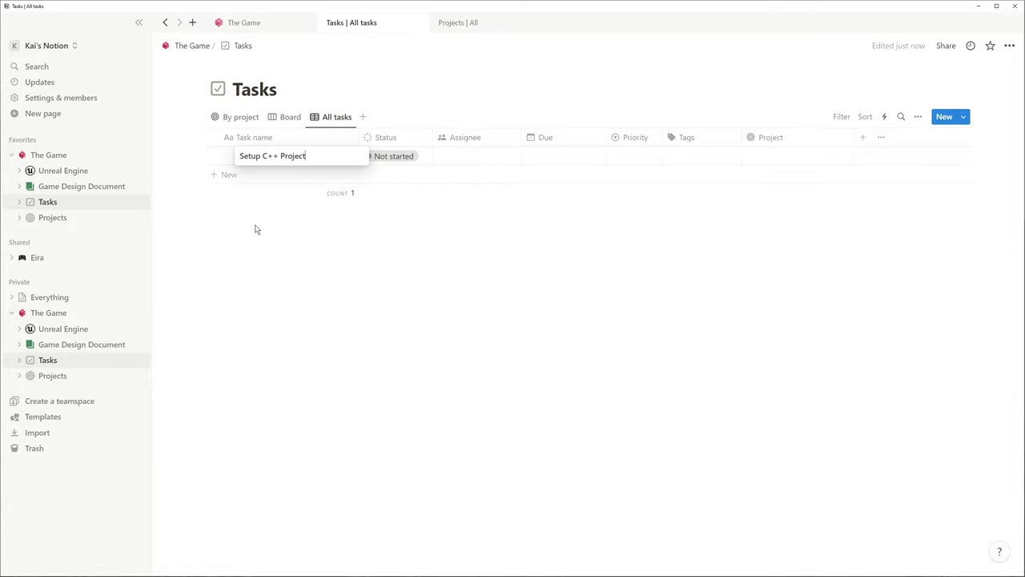
pyautogui.press('Escape')
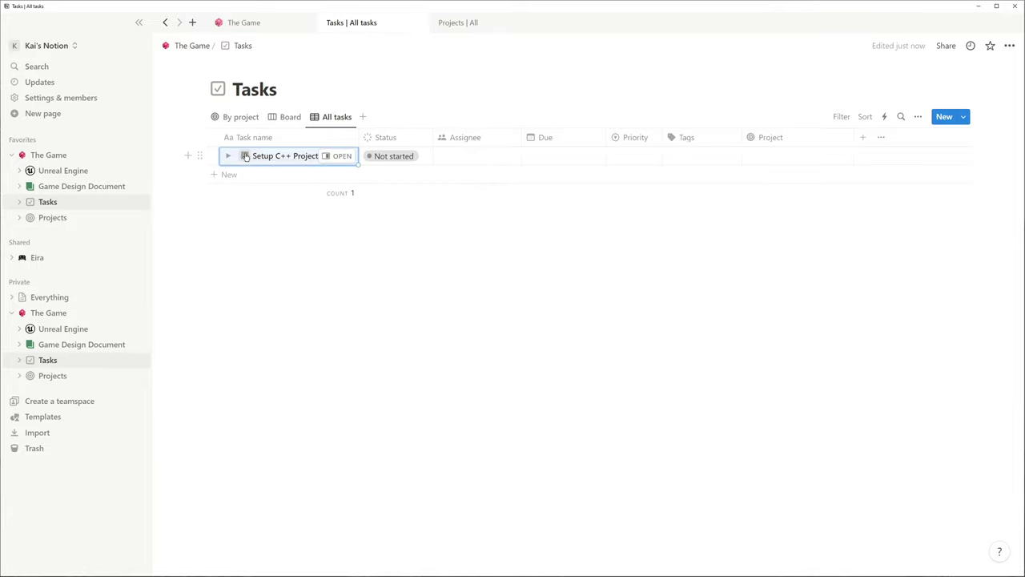
pyautogui.click(246, 156)
pyautogui.click(212, 176)
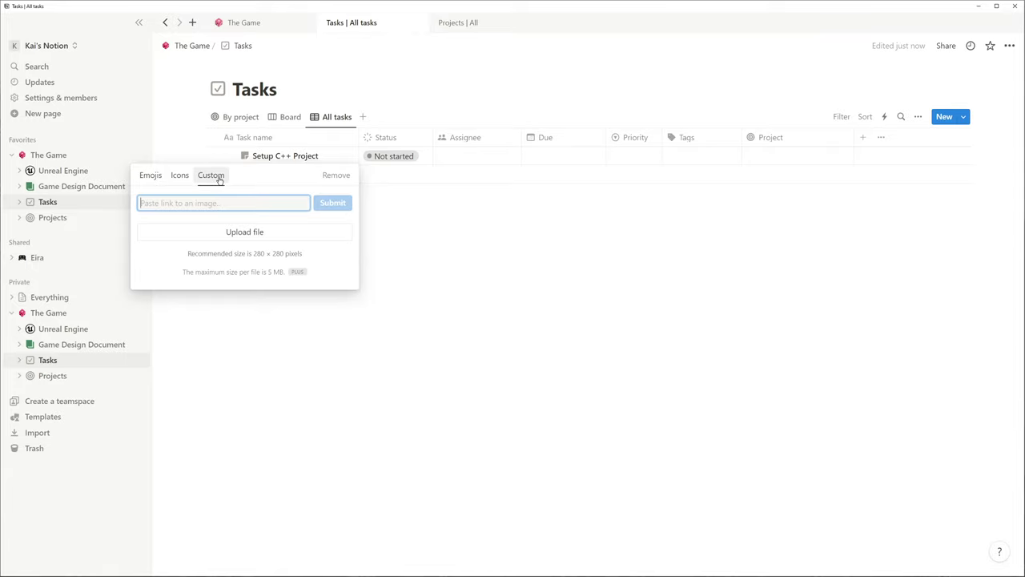
pyautogui.click(238, 230)
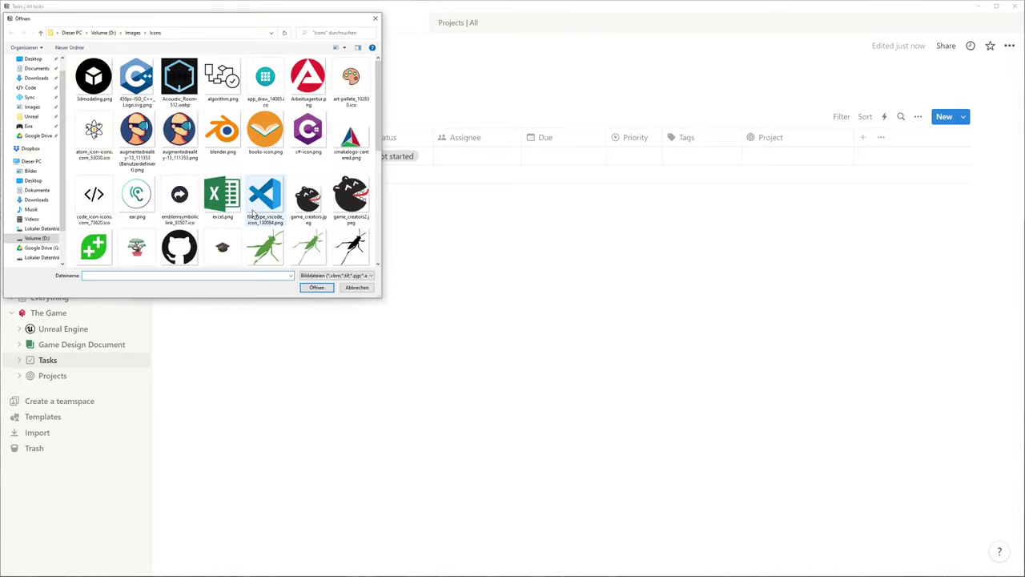
pyautogui.click(253, 209)
pyautogui.click(316, 287)
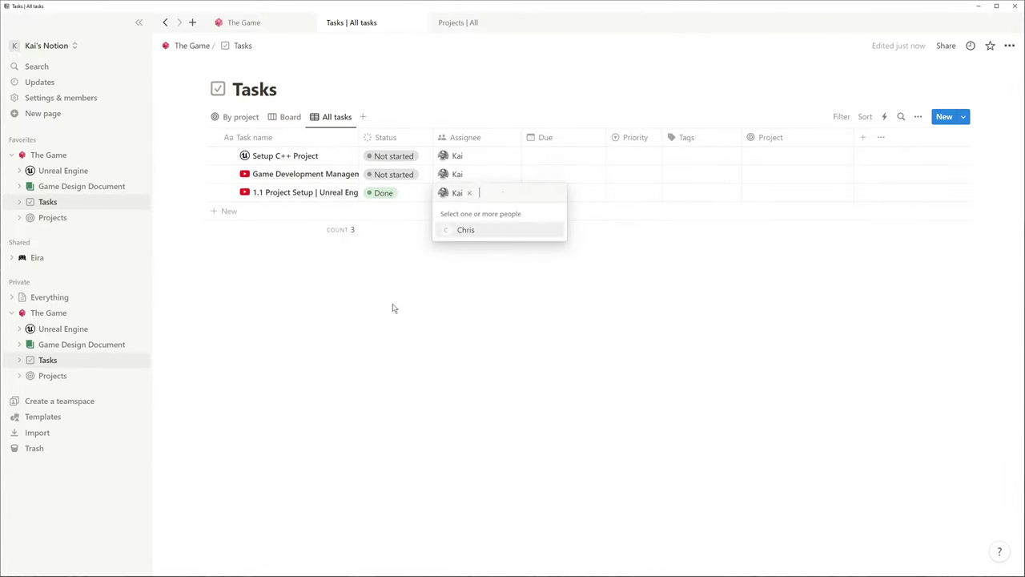
pyautogui.click(561, 193)
# - Confirm the remaining due dates and set the three tasks' priorities to Low, Medium and High
pyautogui.press('Escape')
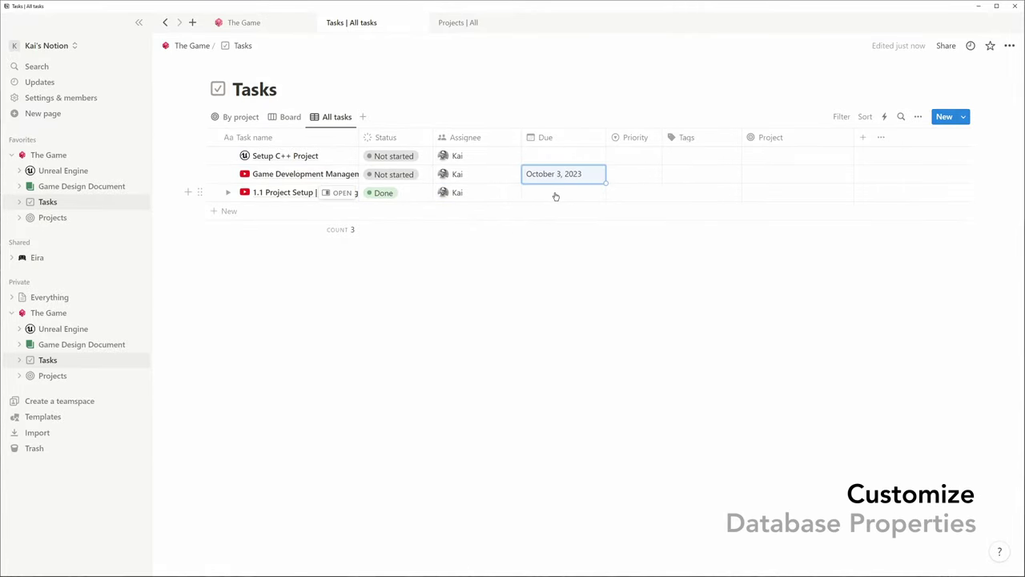
pyautogui.click(554, 194)
pyautogui.press('Escape')
pyautogui.click(633, 155)
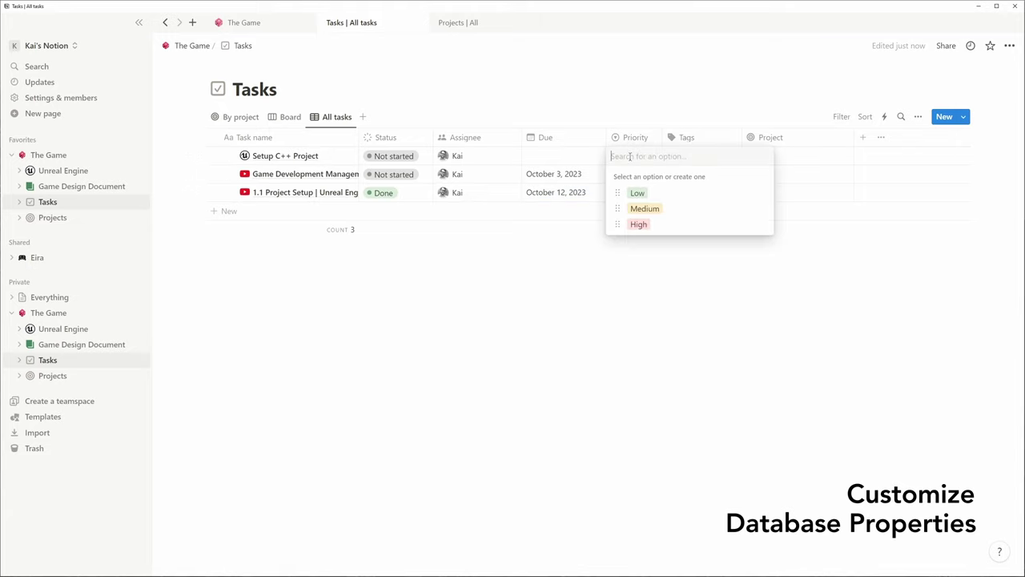
pyautogui.click(626, 192)
pyautogui.click(642, 175)
pyautogui.click(641, 227)
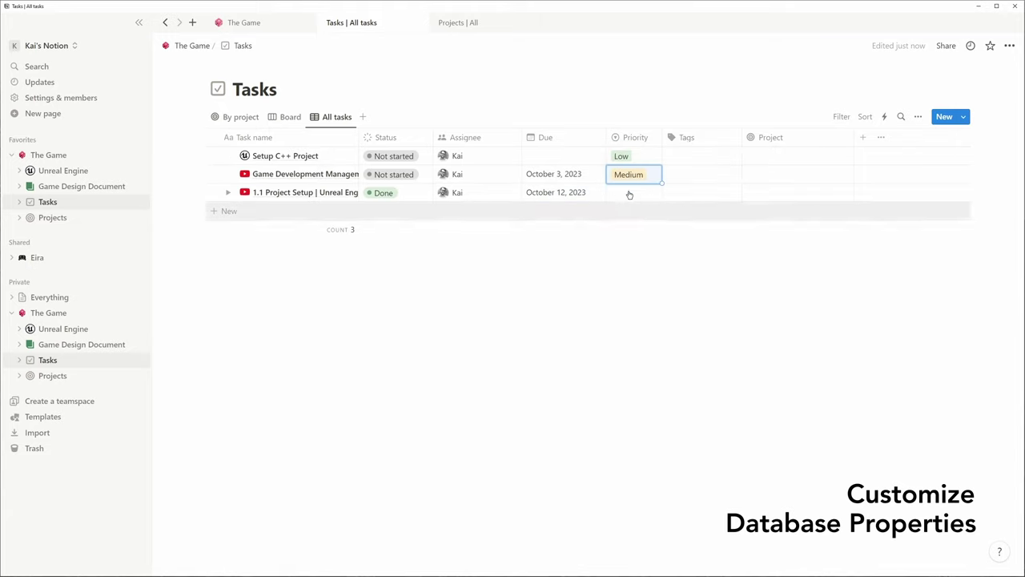
pyautogui.click(630, 194)
pyautogui.click(629, 259)
# - Delete an old sample option from the task Tags list
pyautogui.click(712, 159)
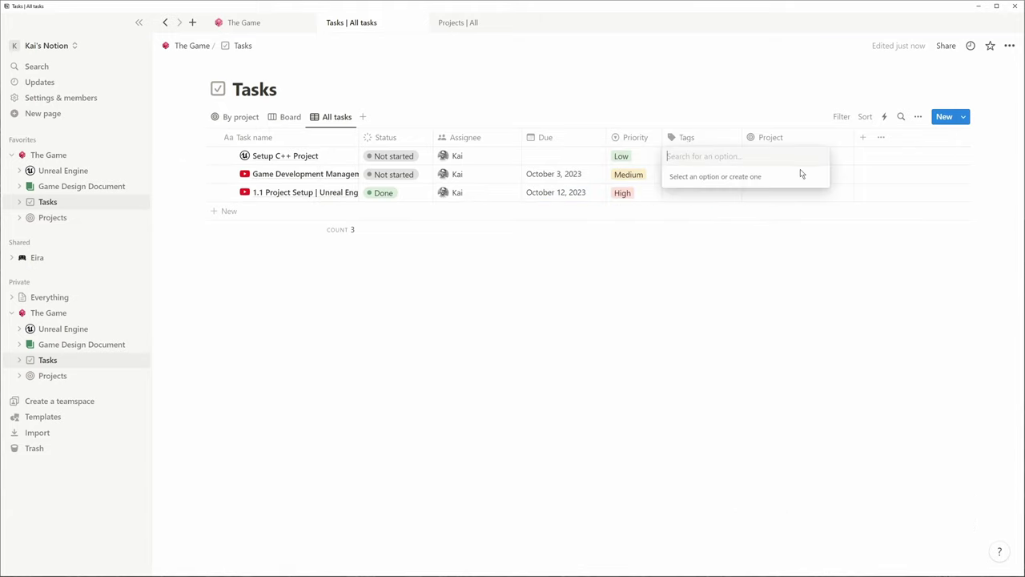
pyautogui.click(817, 192)
pyautogui.click(777, 240)
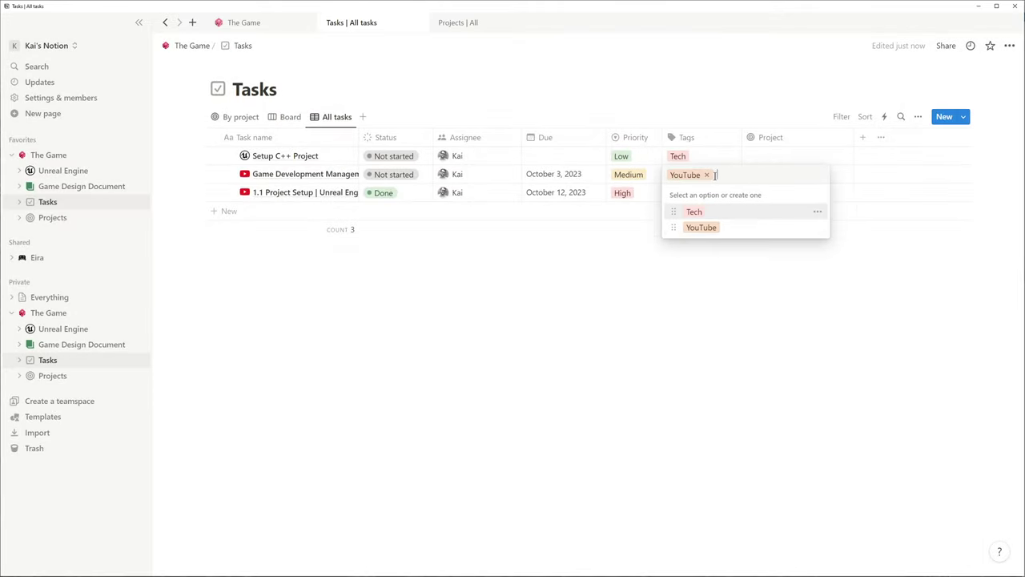
# - Link Setup C++ Project to Game and the other two tasks to YouTube
pyautogui.click(705, 192)
pyautogui.click(694, 230)
pyautogui.click(698, 246)
pyautogui.click(794, 155)
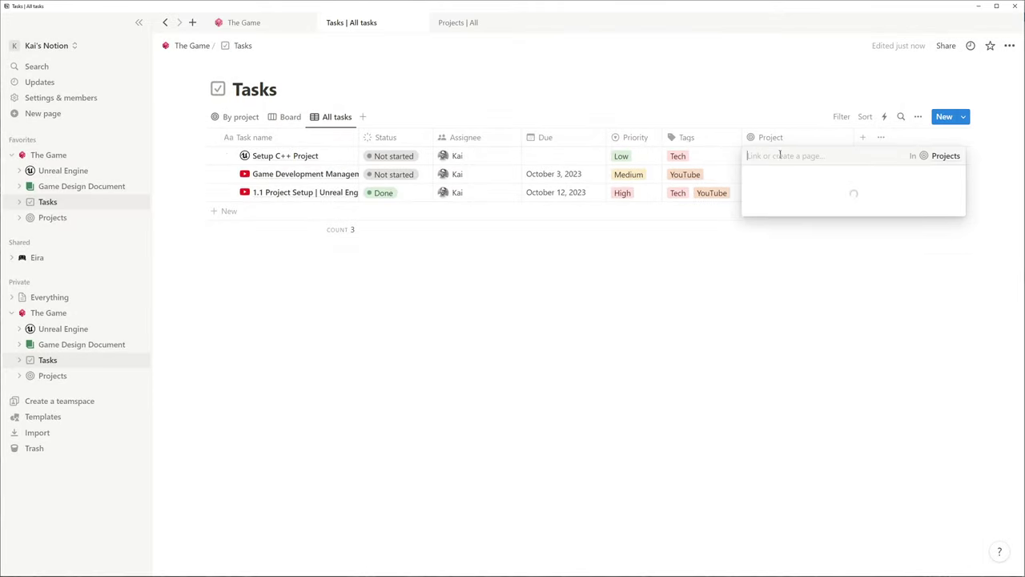
pyautogui.click(769, 189)
pyautogui.click(702, 267)
pyautogui.click(793, 192)
# - Add Gameplay and Sound as new options of the Tags property
pyautogui.click(696, 138)
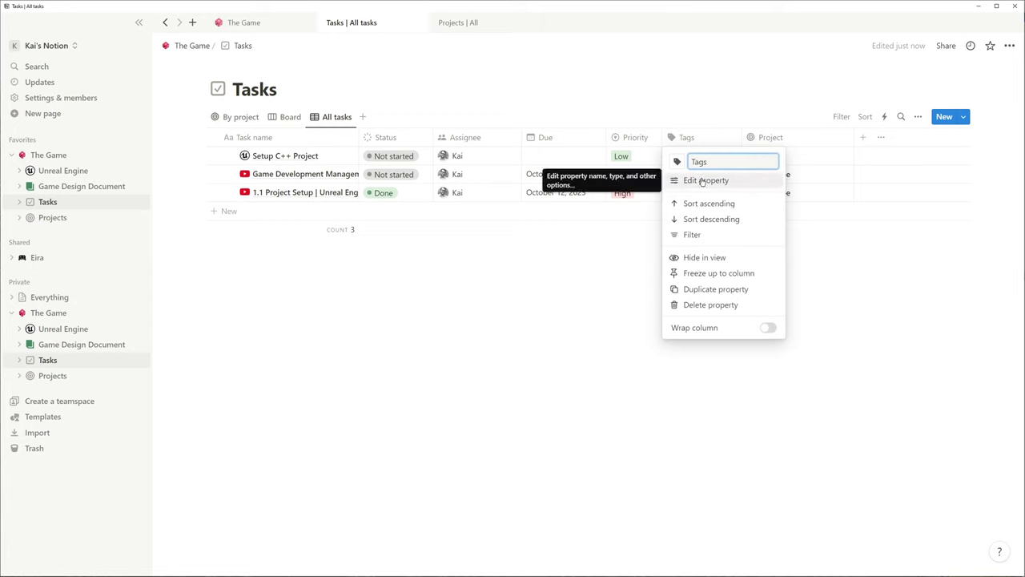
pyautogui.click(694, 177)
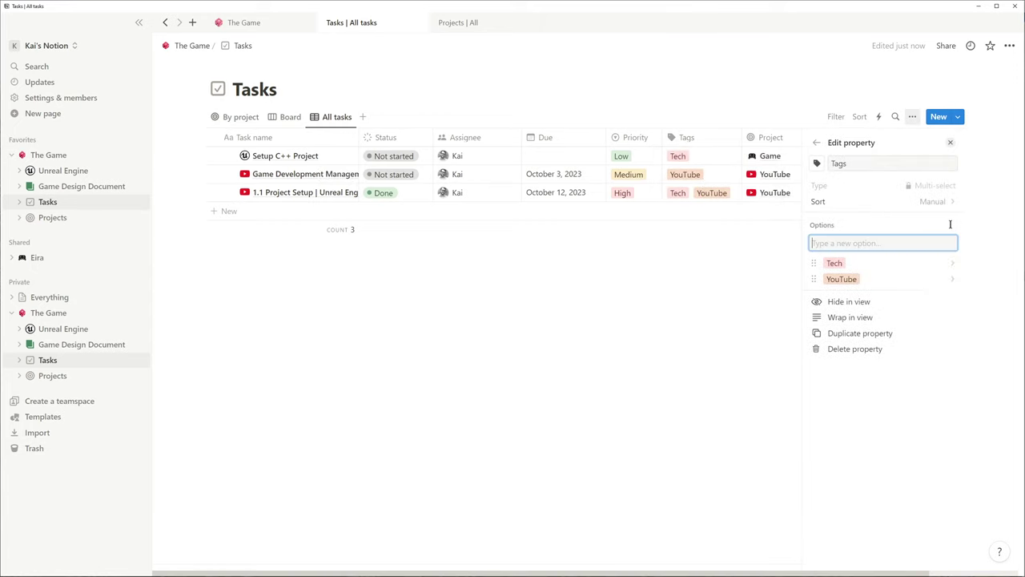
pyautogui.write('y')
pyautogui.press('Return')
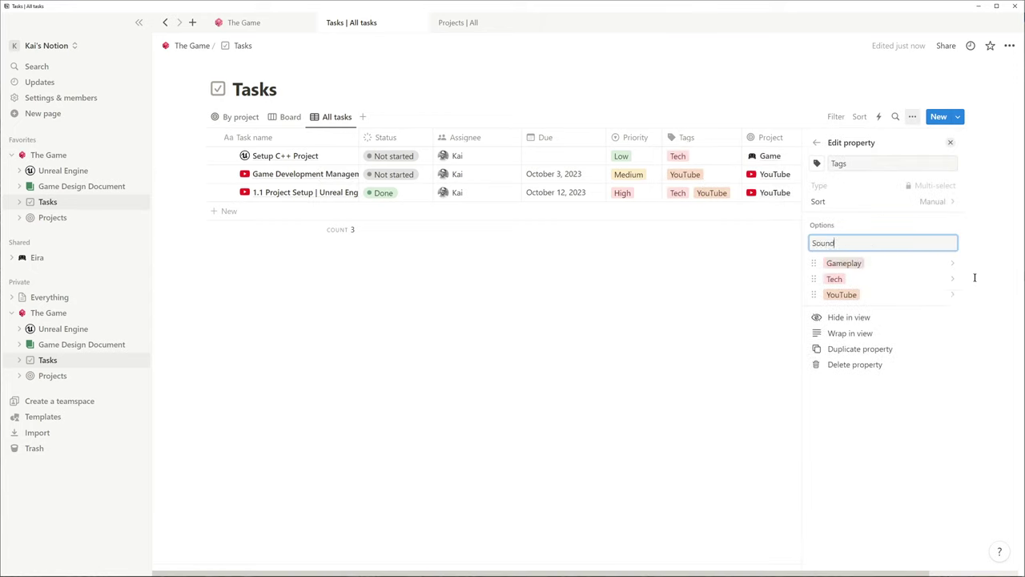
pyautogui.write('Sound')
pyautogui.press('Return')
pyautogui.click(631, 282)
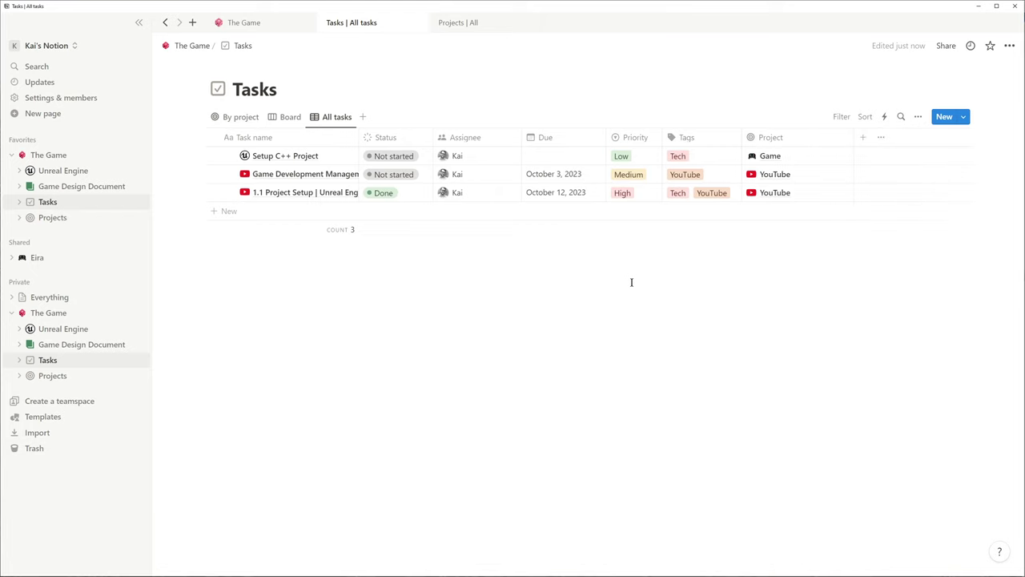
# - Add Needs Review under Complete and In Review, On Hold, Learning under In progress
pyautogui.click(398, 139)
pyautogui.click(392, 182)
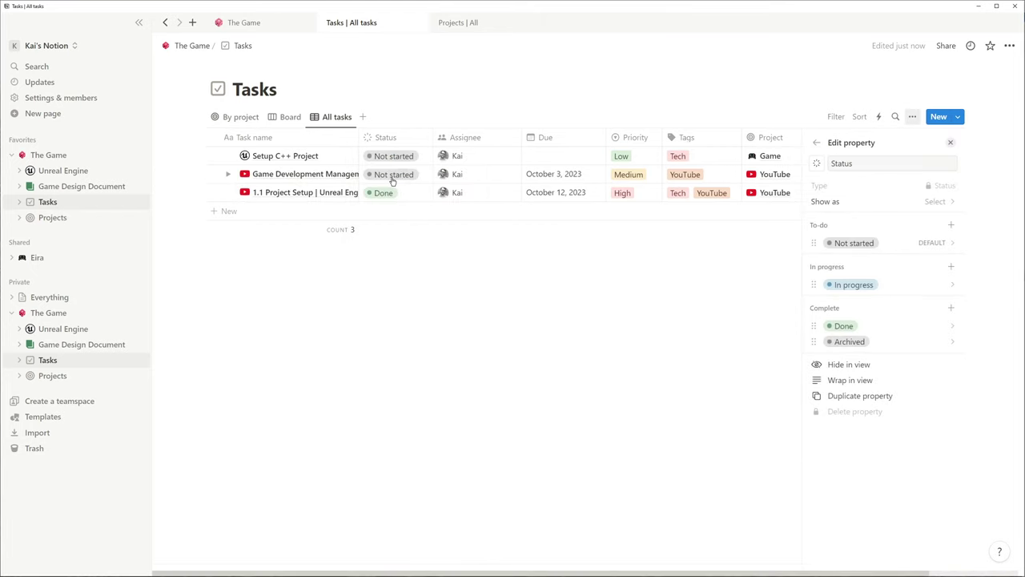
pyautogui.click(951, 309)
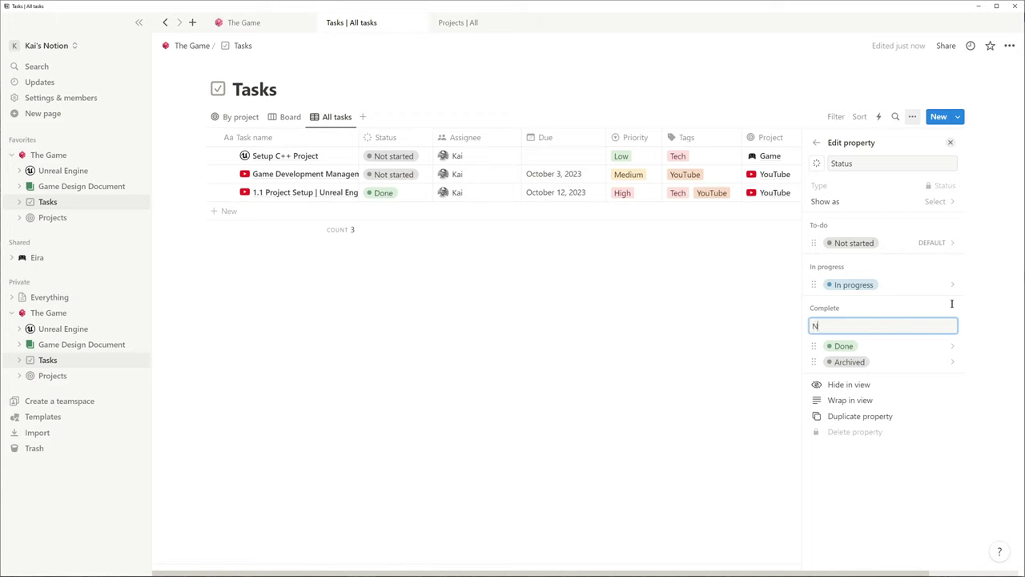
pyautogui.write('Needs Review')
pyautogui.press('Return')
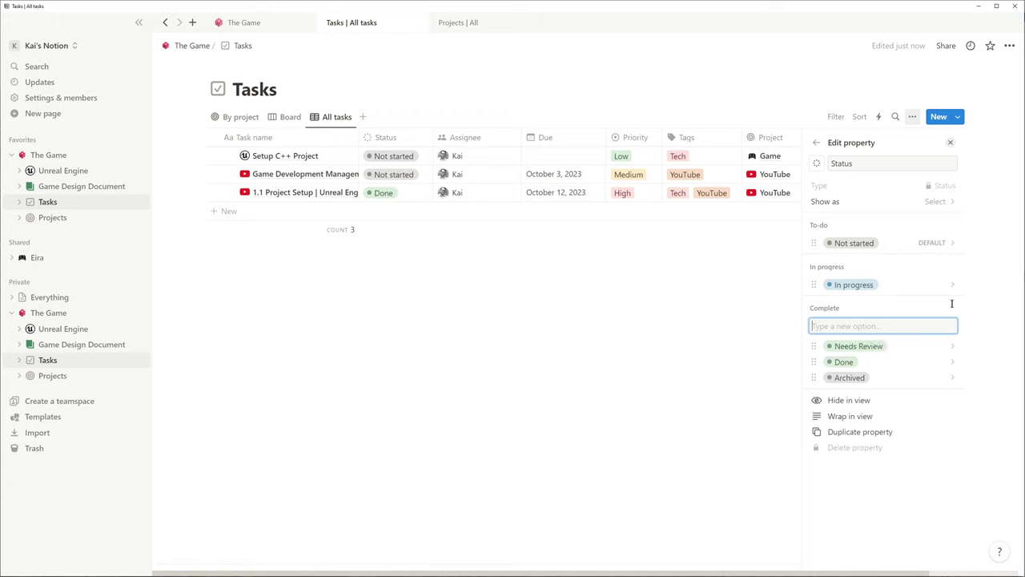
pyautogui.press('Escape')
pyautogui.click(952, 266)
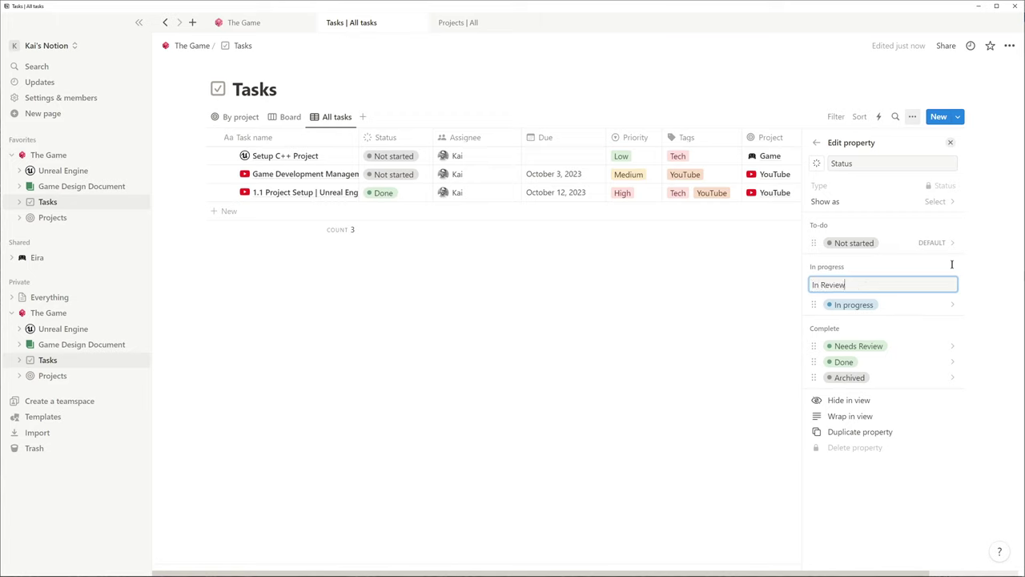
pyautogui.press('Return')
pyautogui.press('Escape')
pyautogui.click(951, 266)
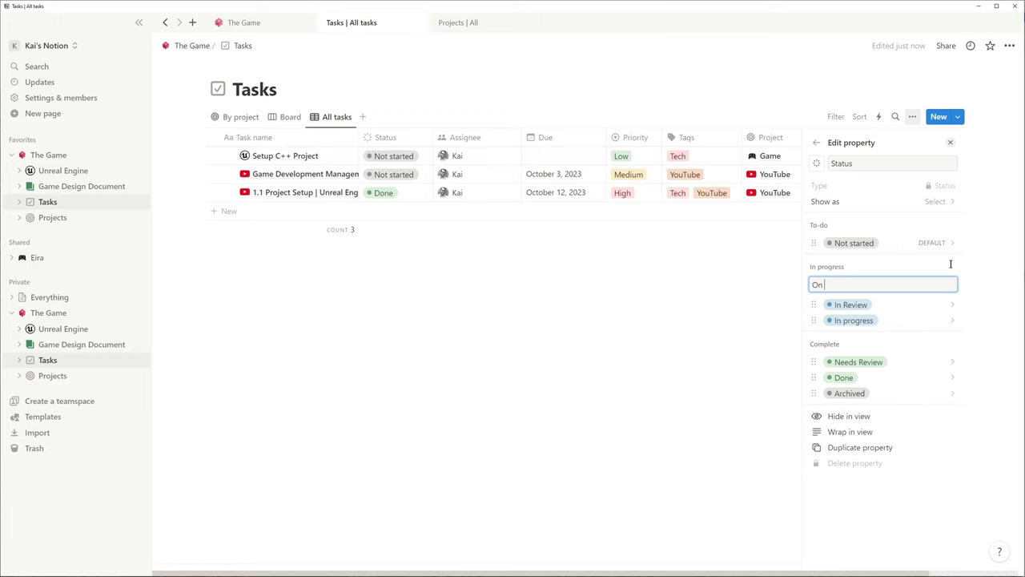
pyautogui.press('Return')
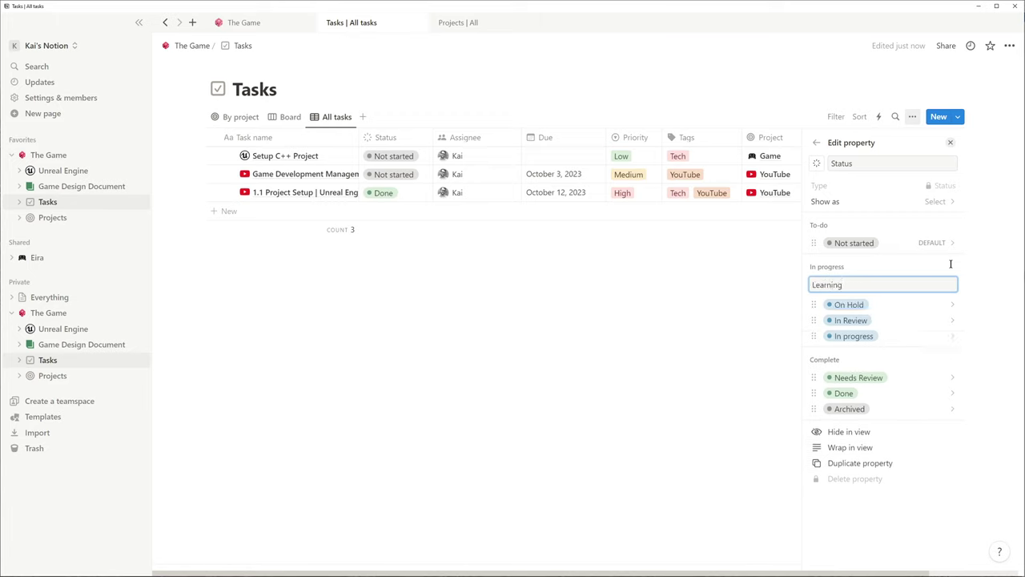
pyautogui.press('Return')
# - Order In progress first with In Review below, and colour On Hold purple and Learning pink
pyautogui.moveTo(814, 354); pyautogui.dragTo(816, 304)
pyautogui.moveTo(818, 362); pyautogui.dragTo(815, 318)
pyautogui.click(851, 353)
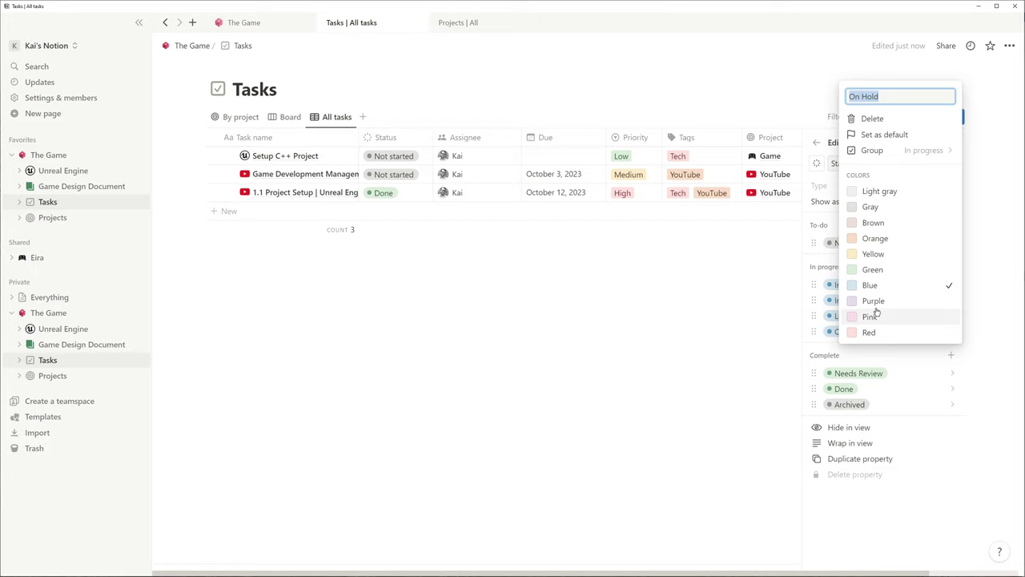
pyautogui.click(873, 302)
pyautogui.press('Escape')
pyautogui.click(851, 316)
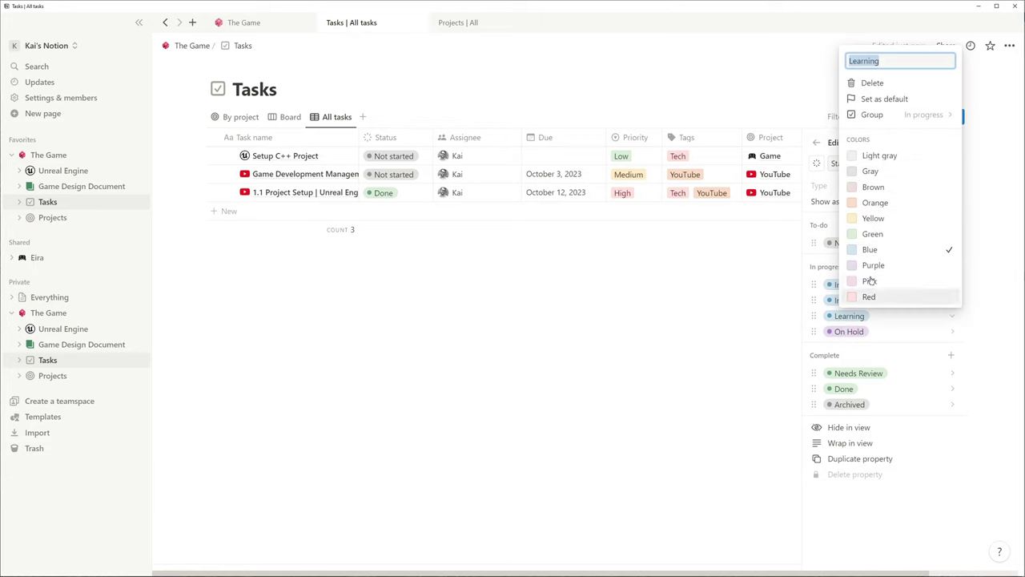
pyautogui.click(870, 281)
pyautogui.click(989, 328)
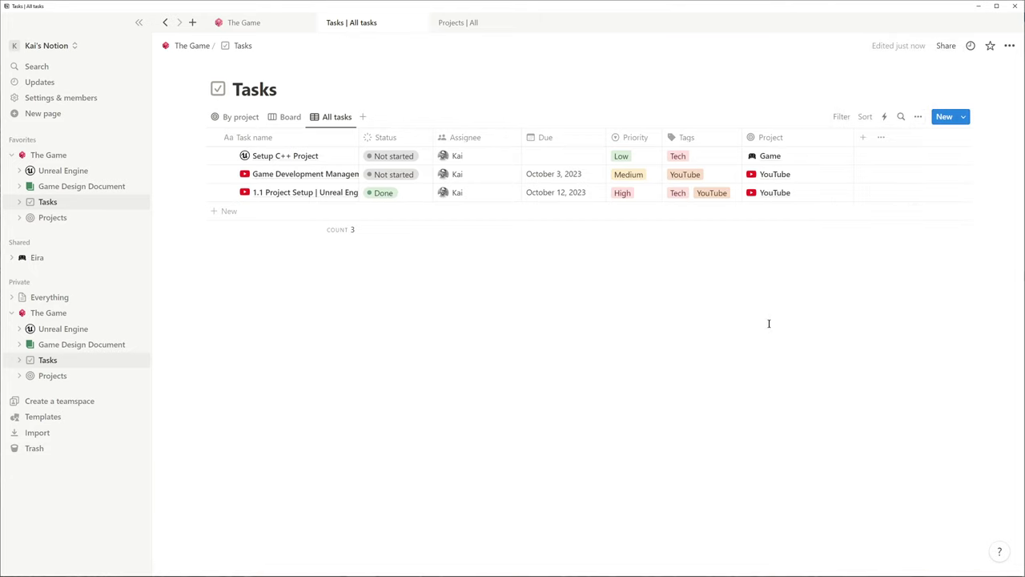
# - Delete the Projects database's Completion property, then go back to the Tasks table
pyautogui.click(861, 139)
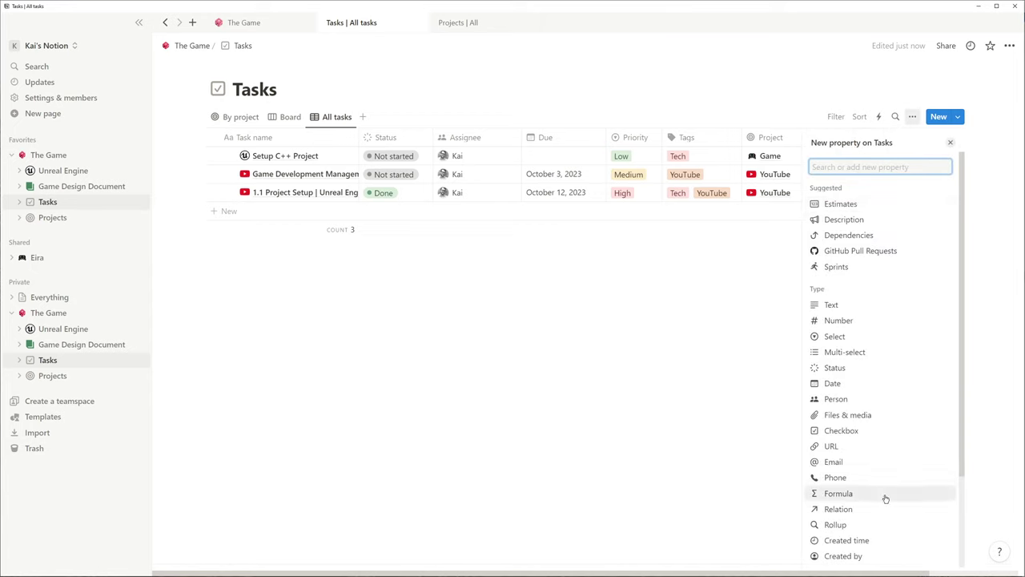
pyautogui.click(304, 300)
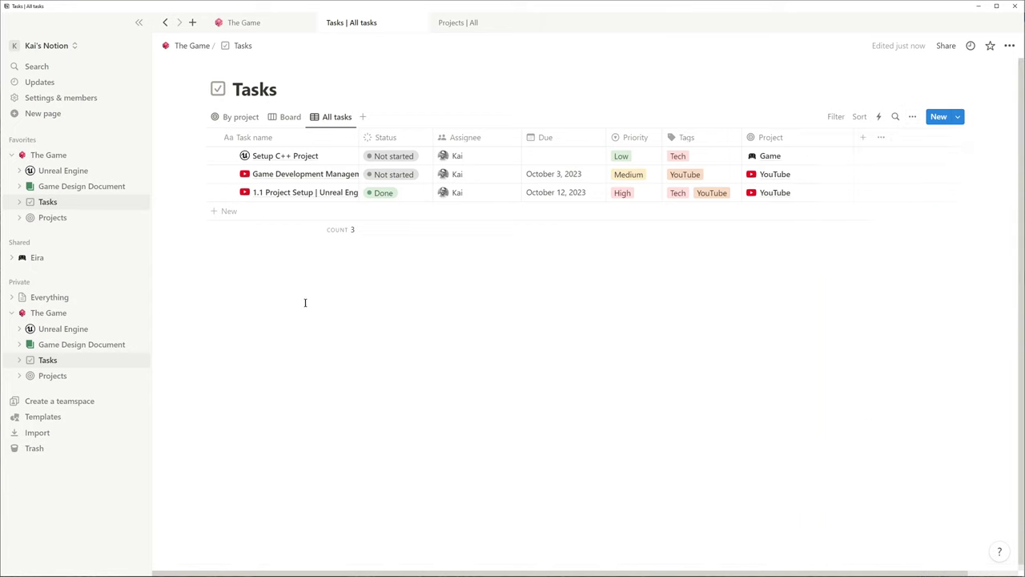
pyautogui.click(53, 218)
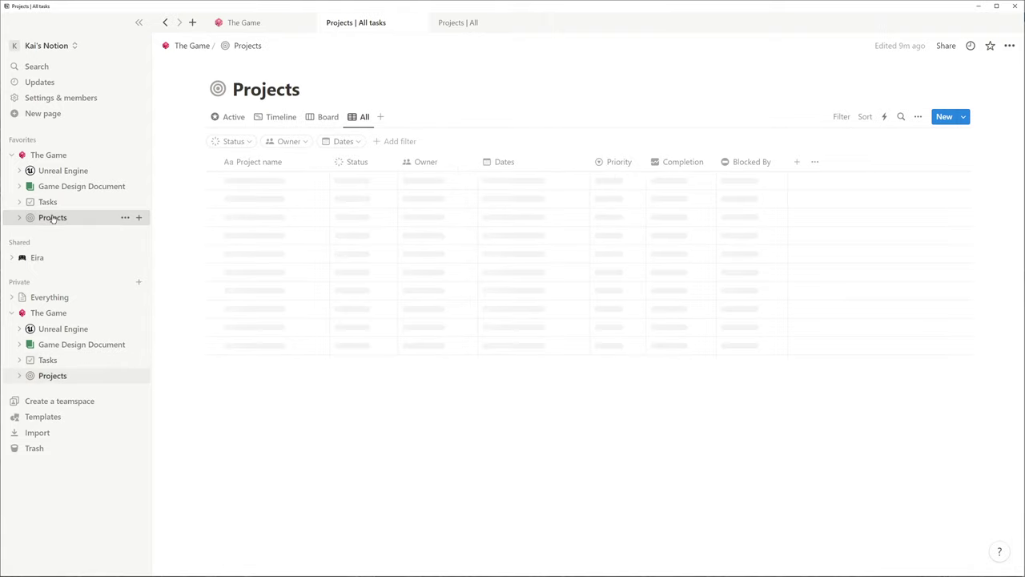
pyautogui.click(679, 162)
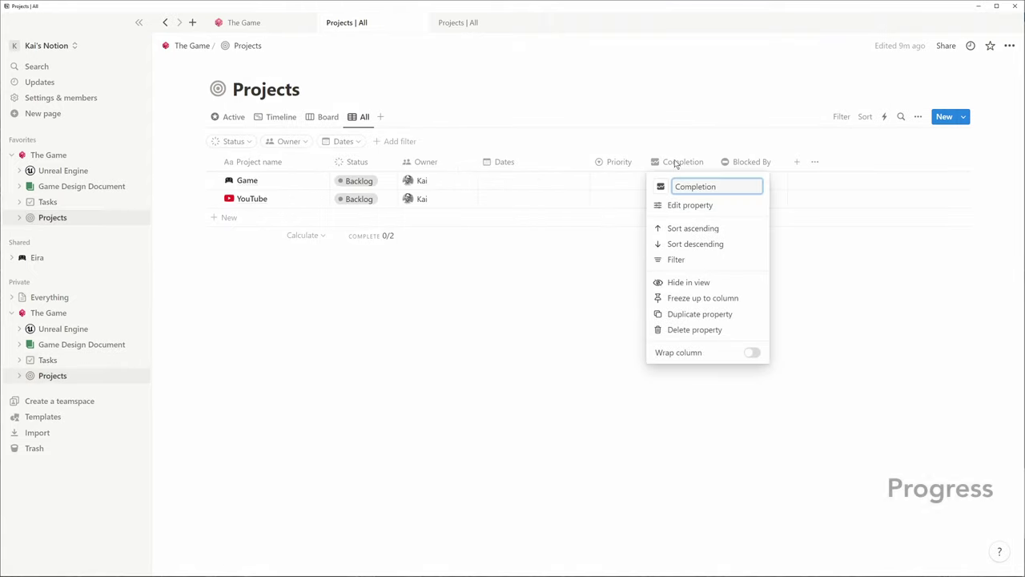
pyautogui.click(698, 327)
pyautogui.click(446, 302)
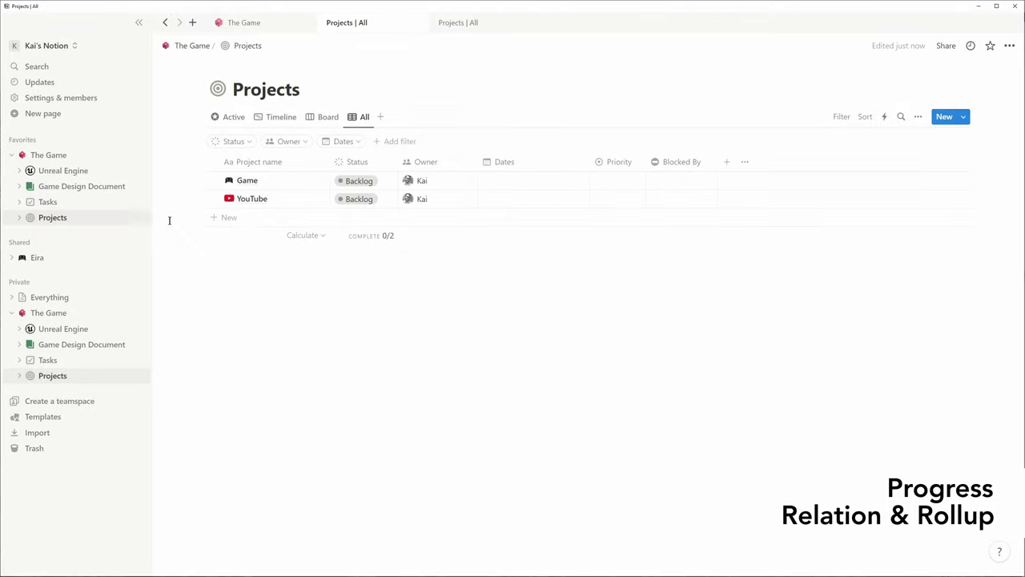
pyautogui.click(70, 205)
pyautogui.click(829, 137)
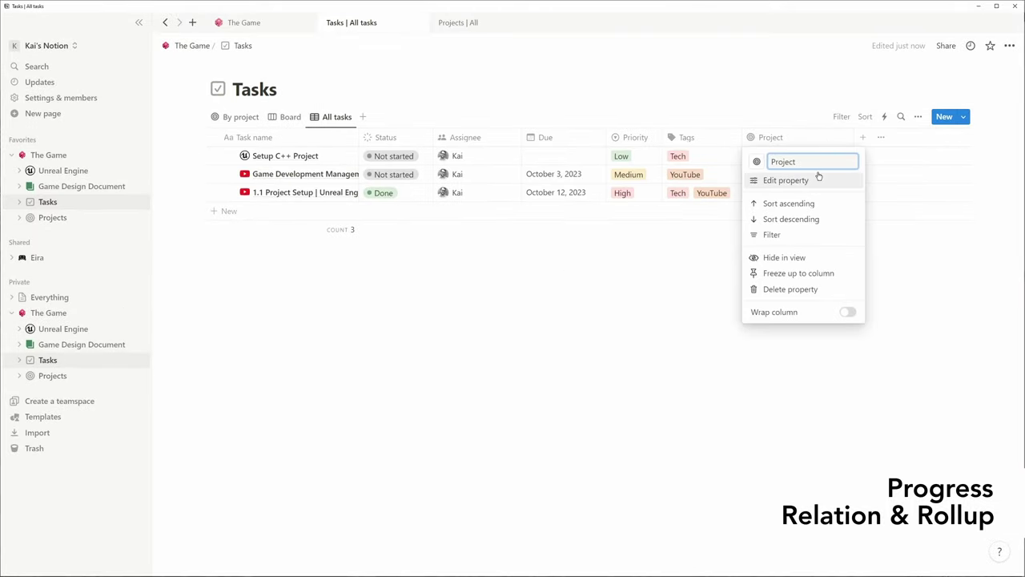
# - Replace the old Project property with a Relation to Projects, also shown on Projects
pyautogui.click(806, 289)
pyautogui.press('Return')
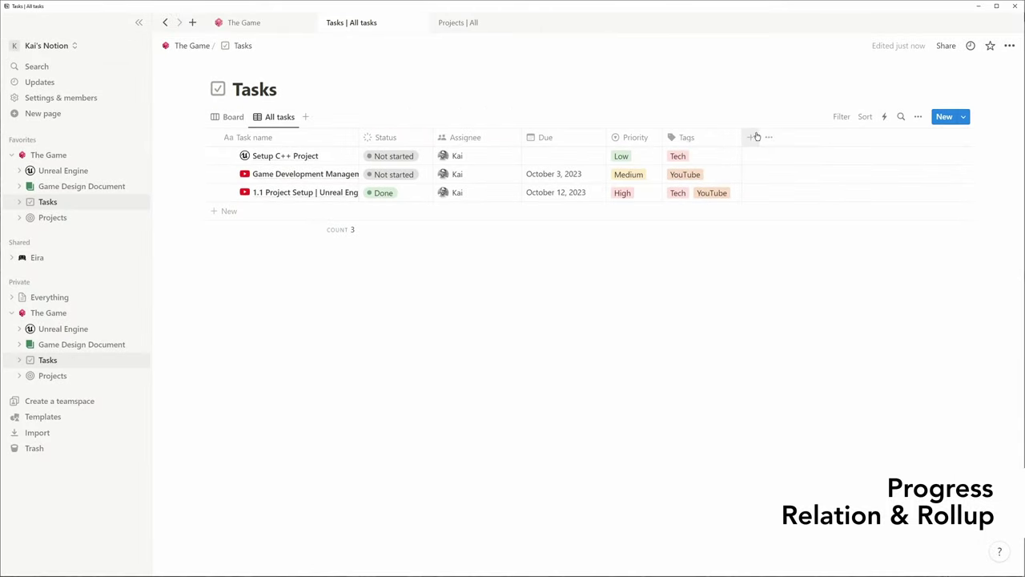
pyautogui.click(753, 137)
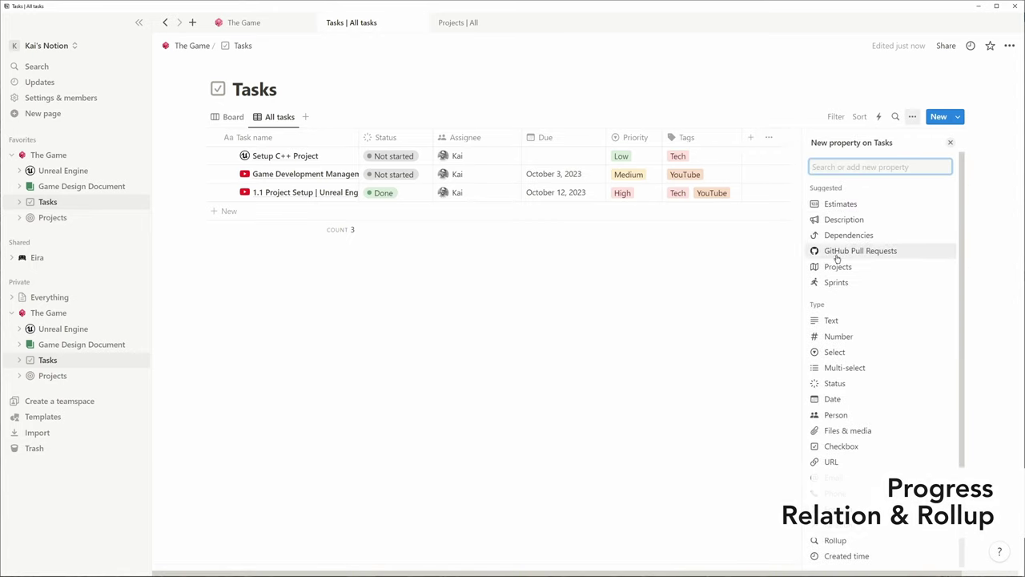
pyautogui.click(854, 524)
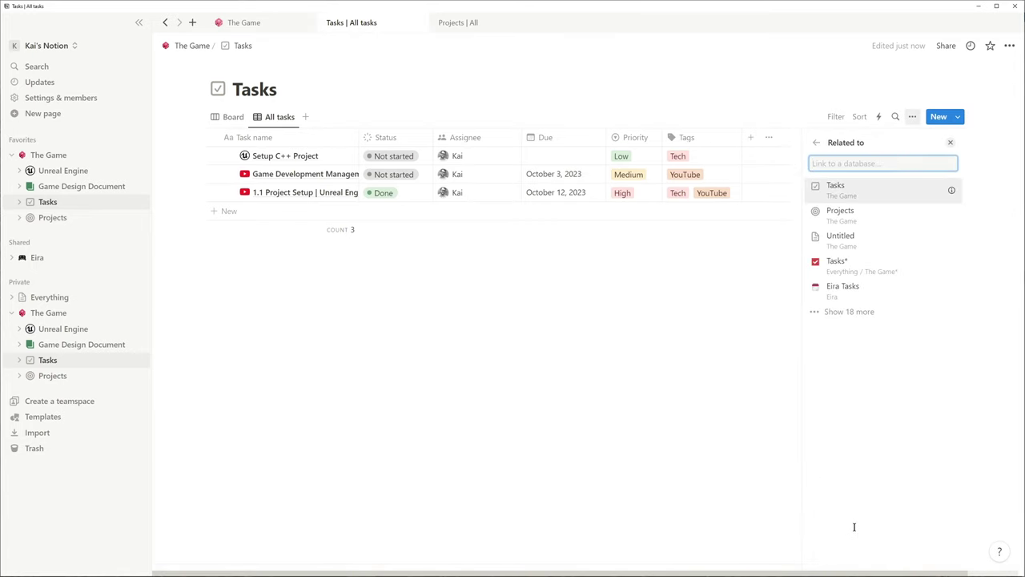
pyautogui.click(857, 215)
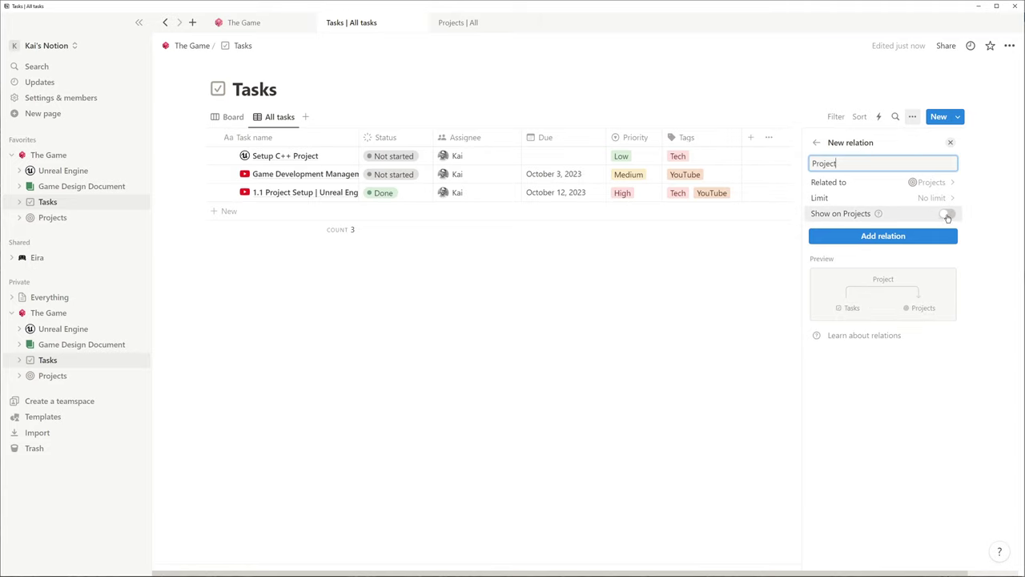
pyautogui.click(948, 216)
pyautogui.click(874, 276)
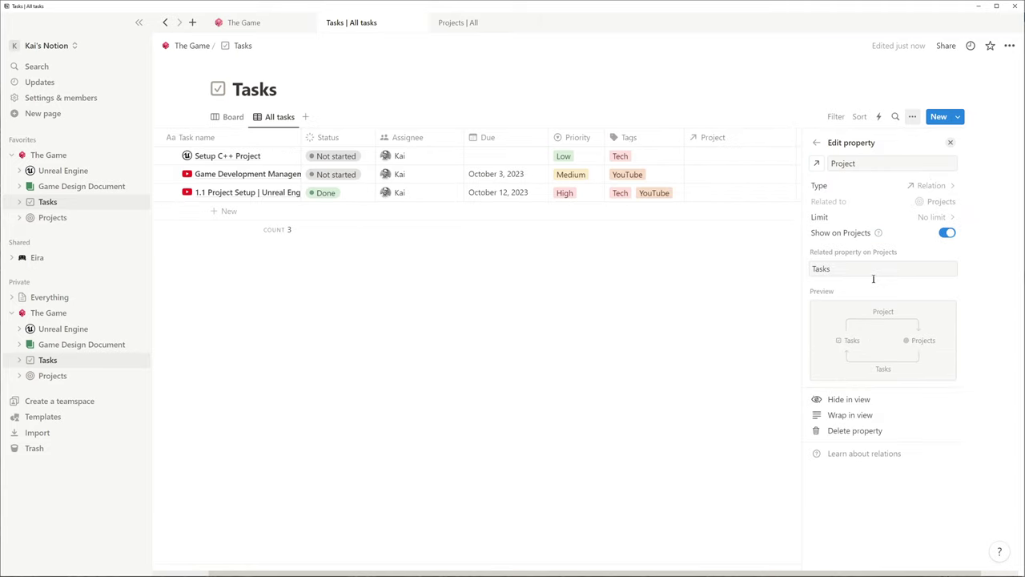
pyautogui.click(701, 290)
# - Link the three tasks to the Game, YouTube and YouTube projects
pyautogui.click(793, 155)
pyautogui.click(766, 227)
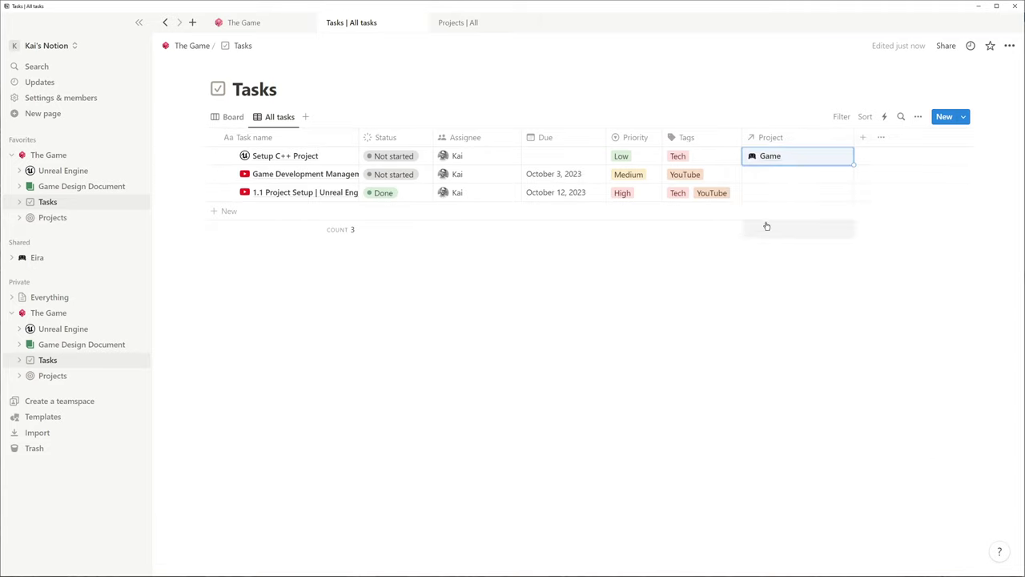
pyautogui.click(793, 174)
pyautogui.click(773, 211)
pyautogui.press('Escape')
pyautogui.click(771, 197)
pyautogui.click(765, 229)
pyautogui.click(677, 276)
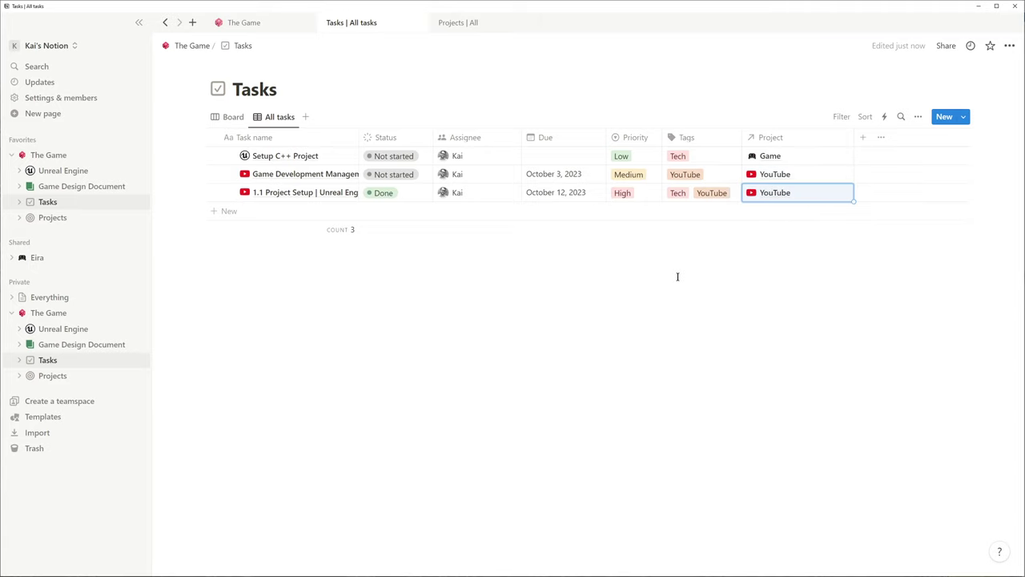
# - Add a Completion rollup property to Projects with a 'graph' chart icon
pyautogui.click(53, 217)
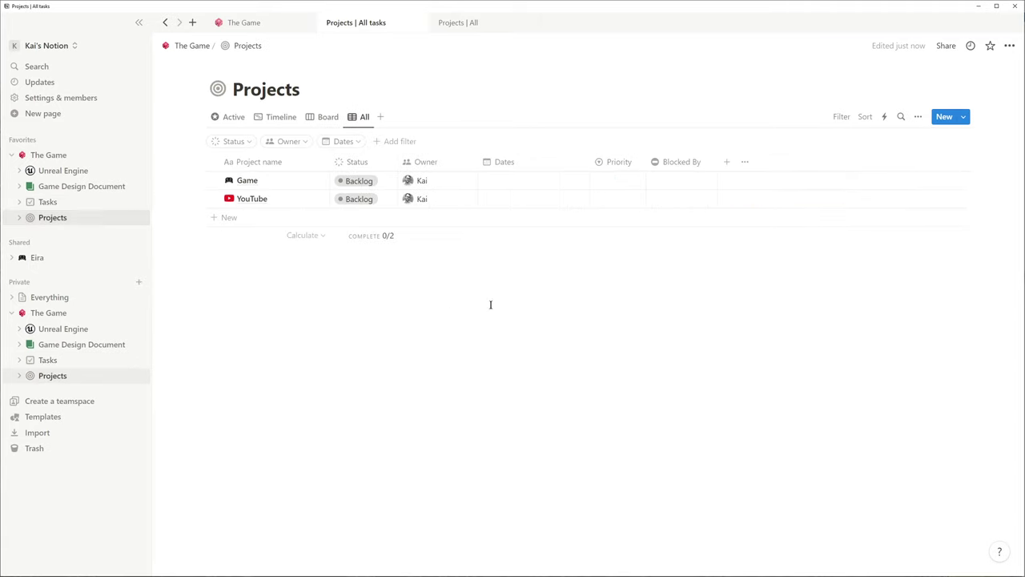
pyautogui.click(726, 162)
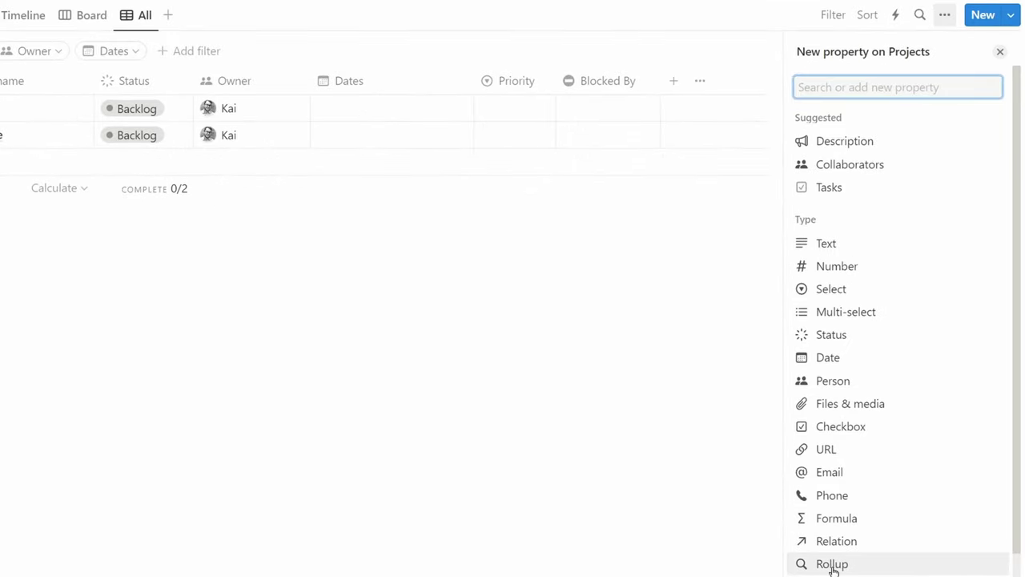
pyautogui.click(832, 564)
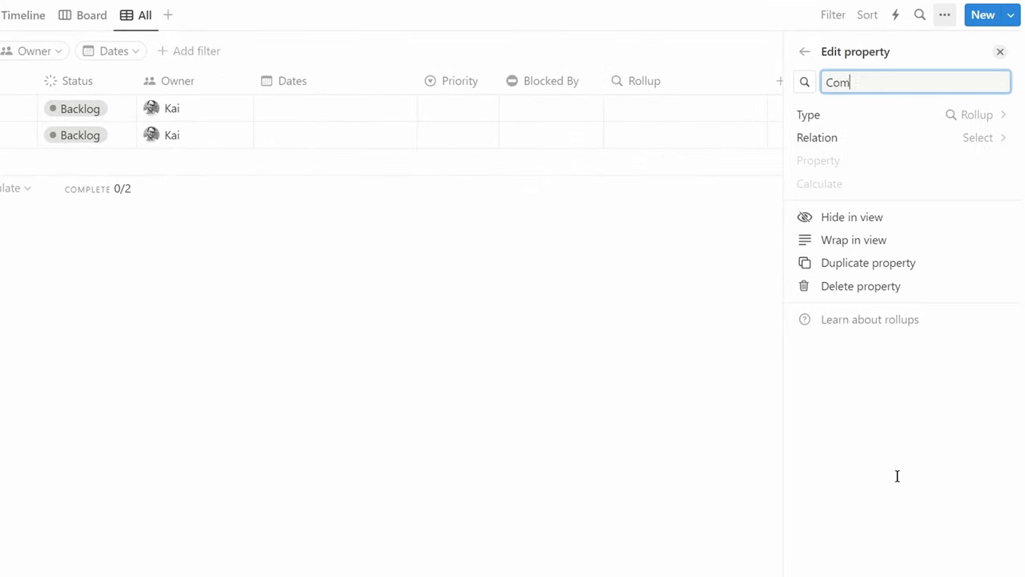
pyautogui.click(805, 90)
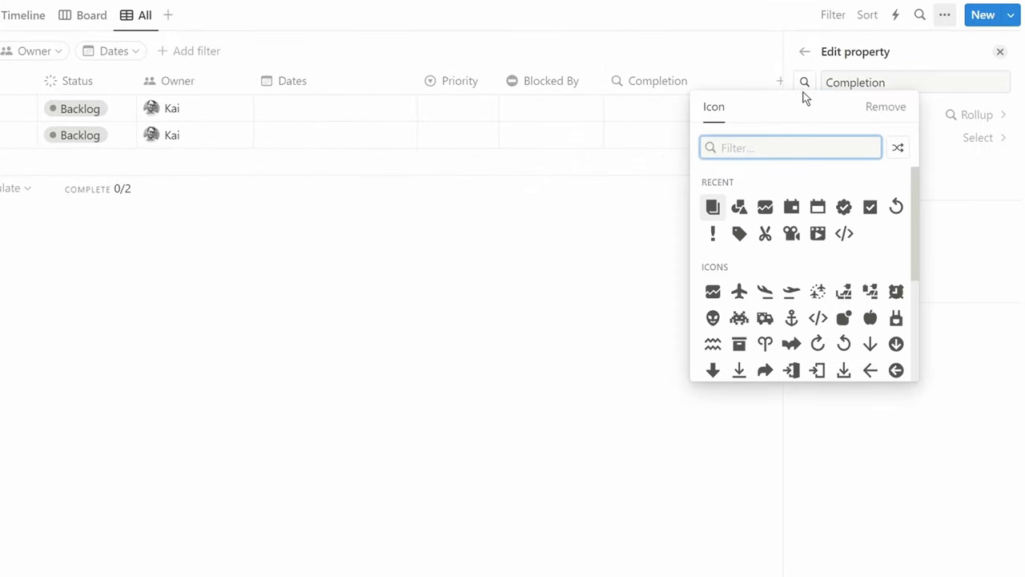
pyautogui.write('graph')
pyautogui.press('Return')
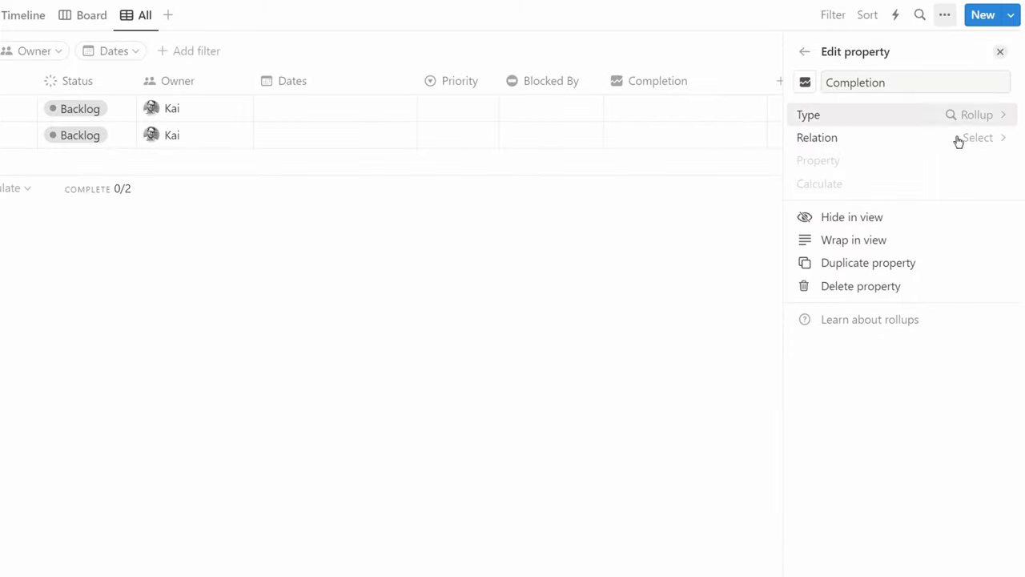
# - Roll up the Tasks relation's Status as percent Complete, shown as a bar
pyautogui.click(980, 144)
pyautogui.click(833, 252)
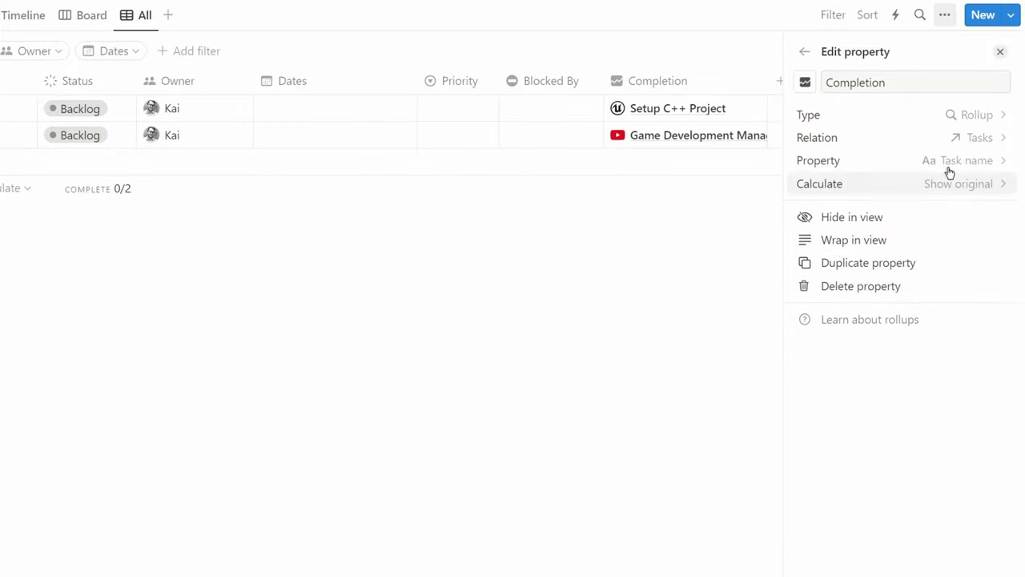
pyautogui.click(954, 163)
pyautogui.click(841, 366)
pyautogui.click(995, 188)
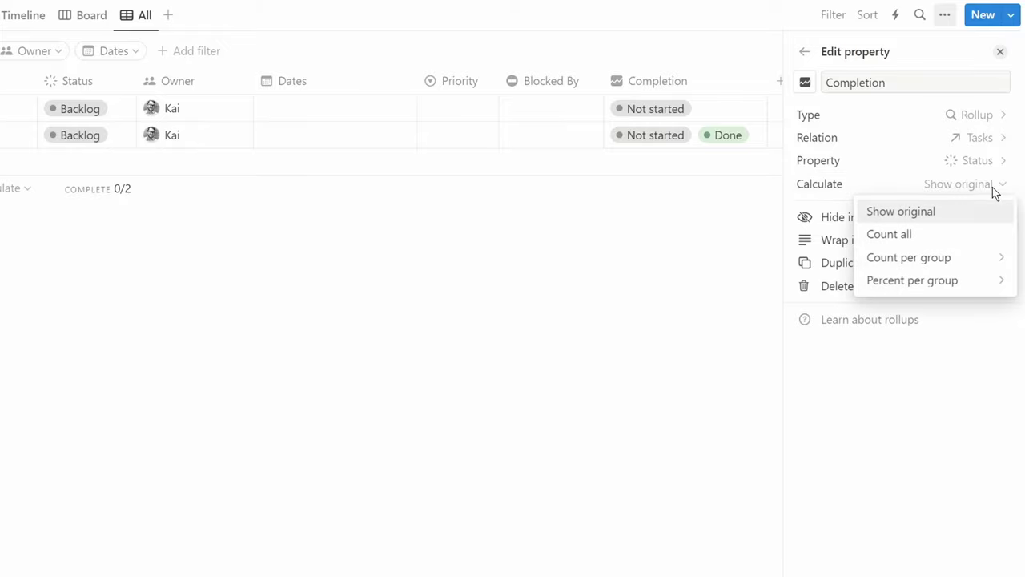
pyautogui.moveTo(973, 287)
pyautogui.click(770, 304)
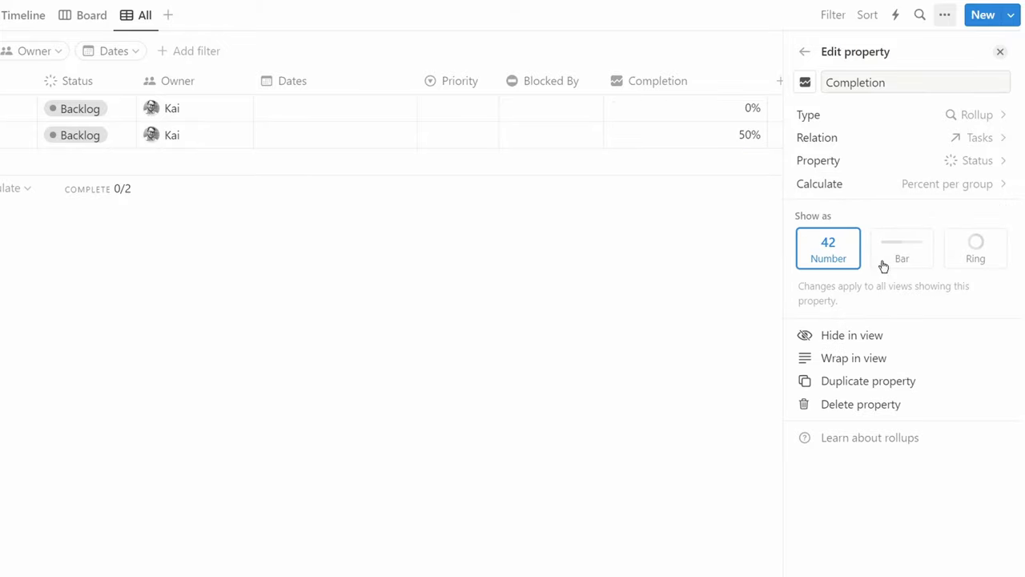
pyautogui.click(883, 263)
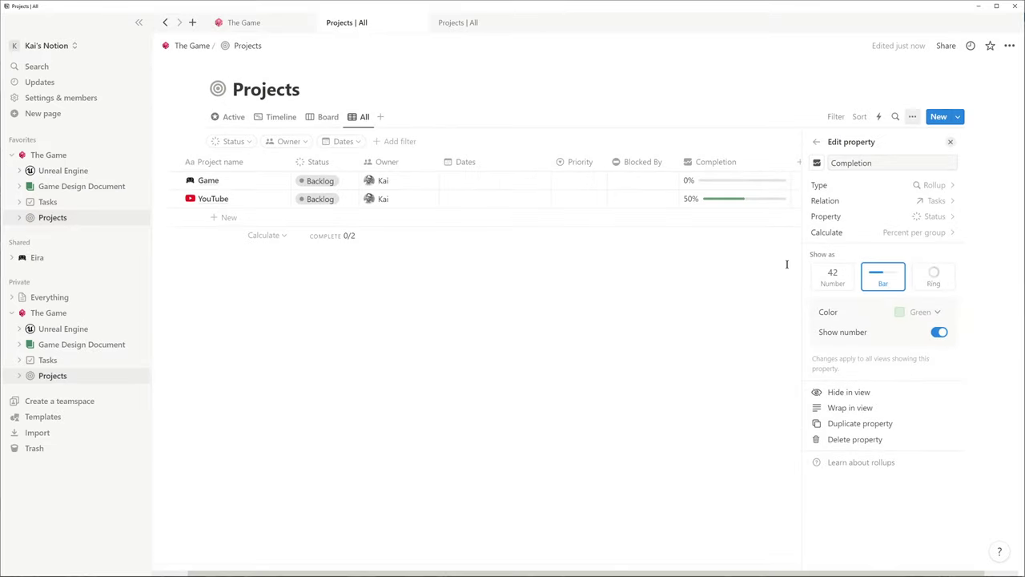
# - Add a new row named 'Task' to the Tasks table
pyautogui.click(775, 269)
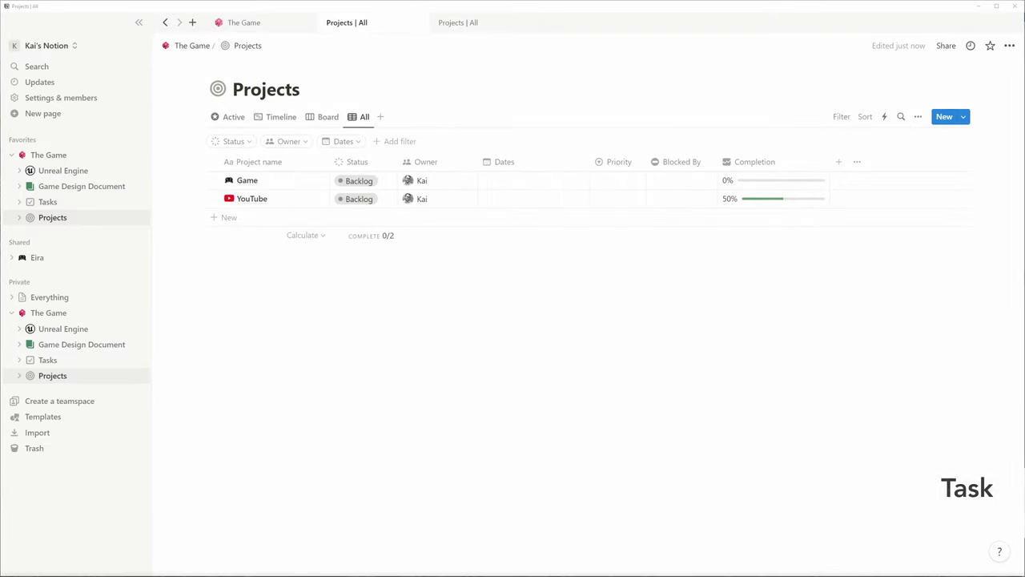
pyautogui.click(68, 201)
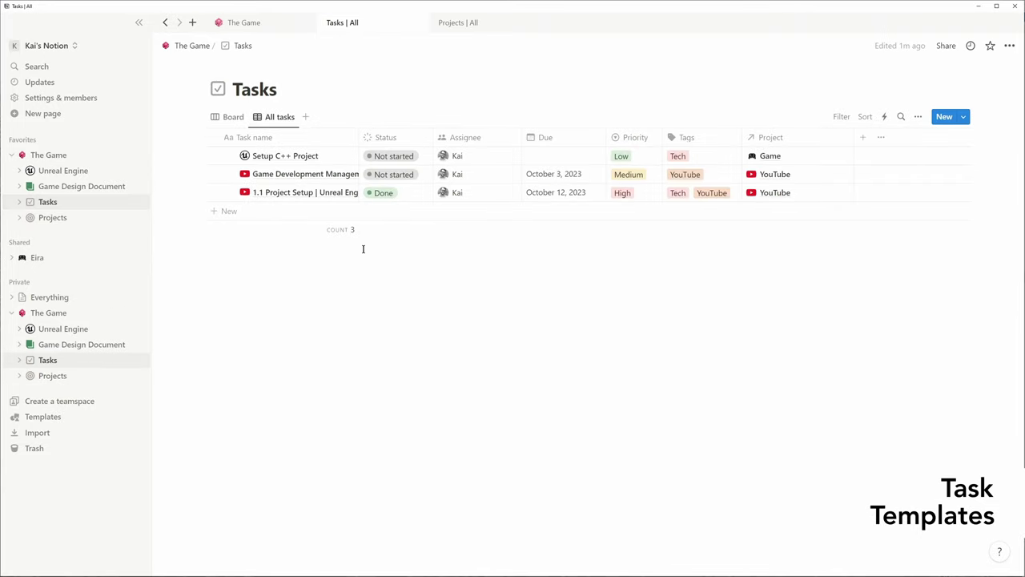
pyautogui.click(227, 210)
pyautogui.write('Task')
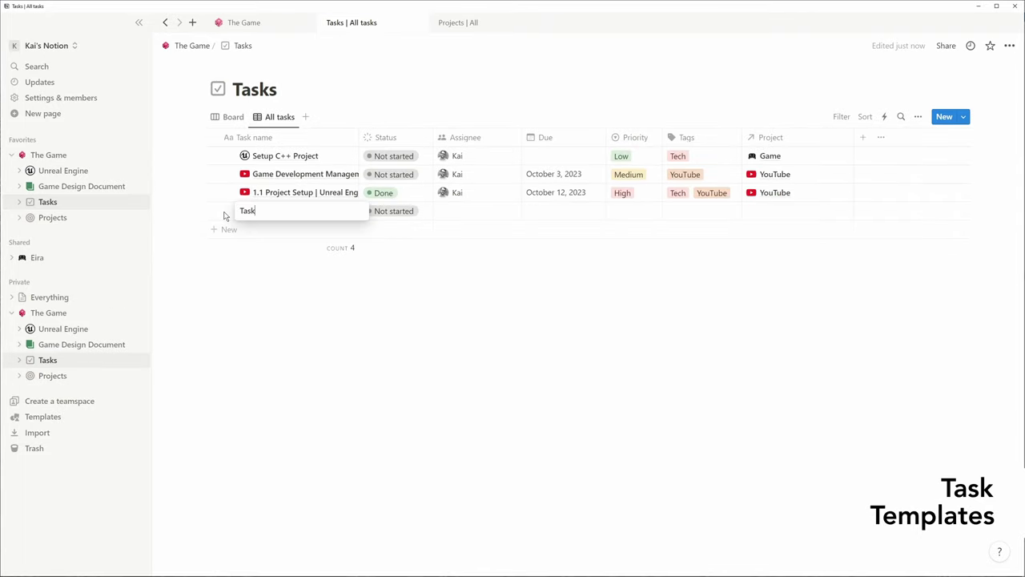
# - Open the Task page in side peek and delete its Description heading and bullet list
pyautogui.click(335, 213)
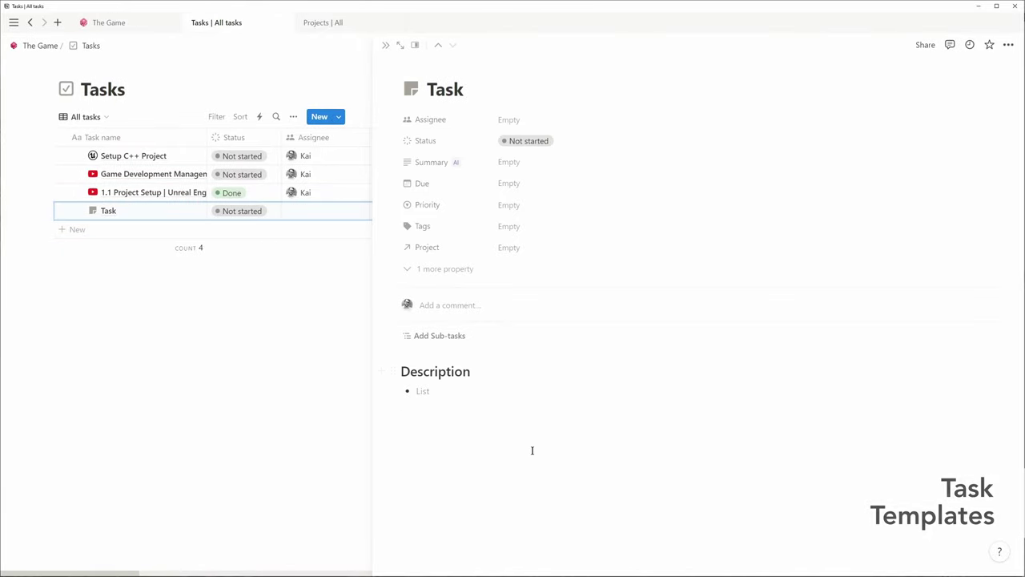
pyautogui.moveTo(534, 451); pyautogui.dragTo(395, 363)
pyautogui.press('BackSpace')
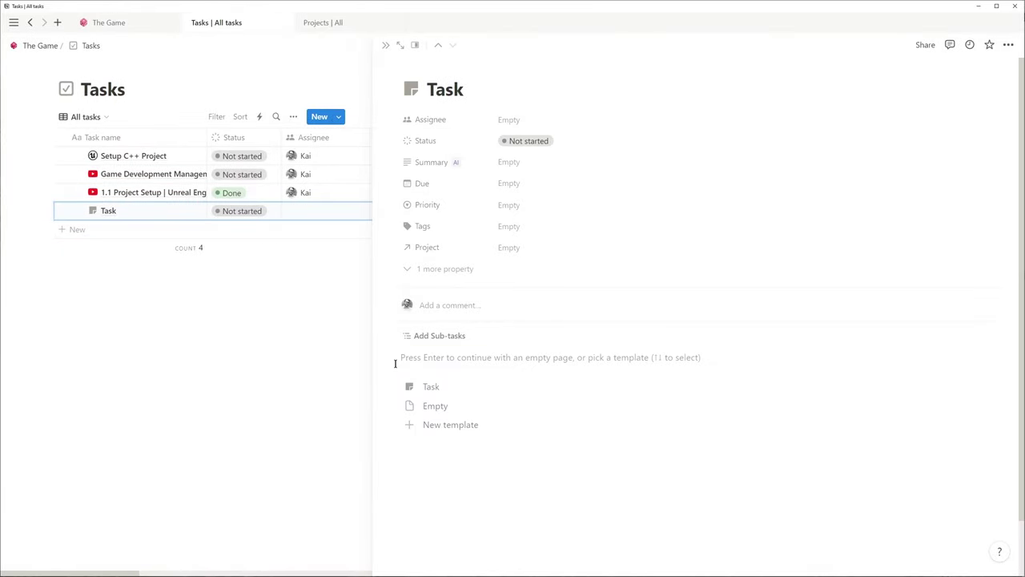
# - Create a new Unreal Engine task template with unreal.png uploaded as its icon
pyautogui.click(442, 425)
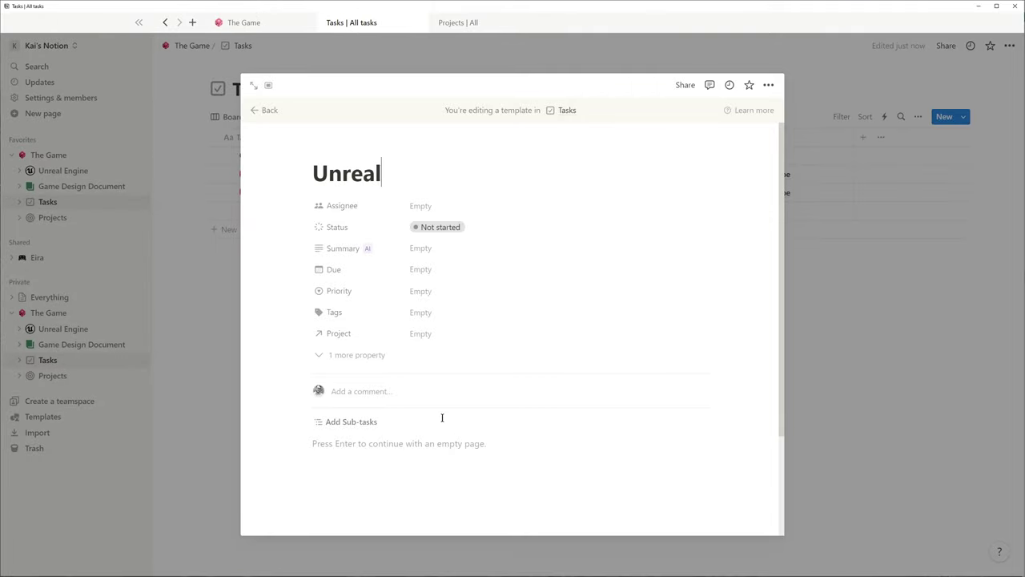
pyautogui.click(325, 160)
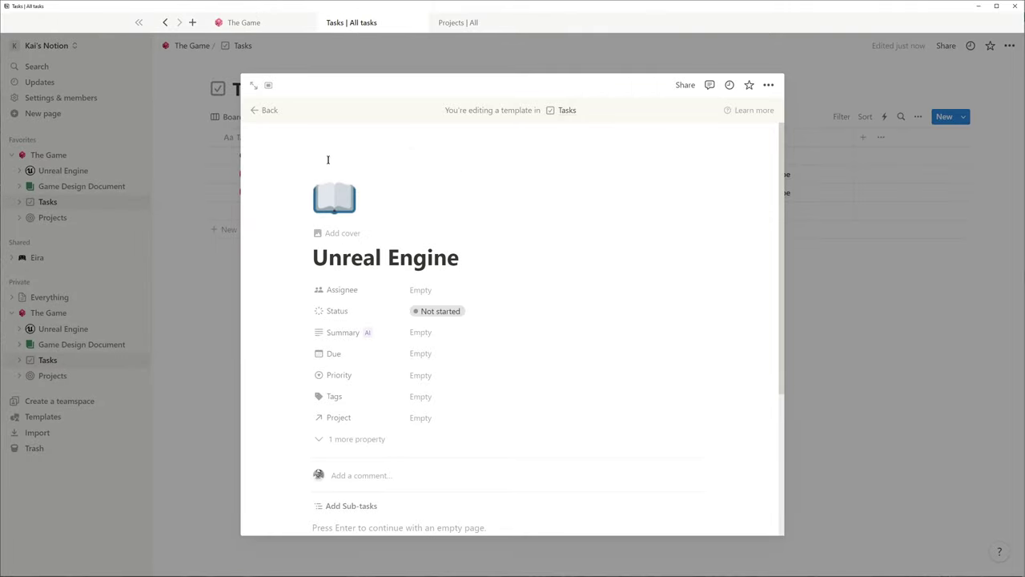
pyautogui.click(338, 198)
pyautogui.click(301, 234)
pyautogui.click(327, 292)
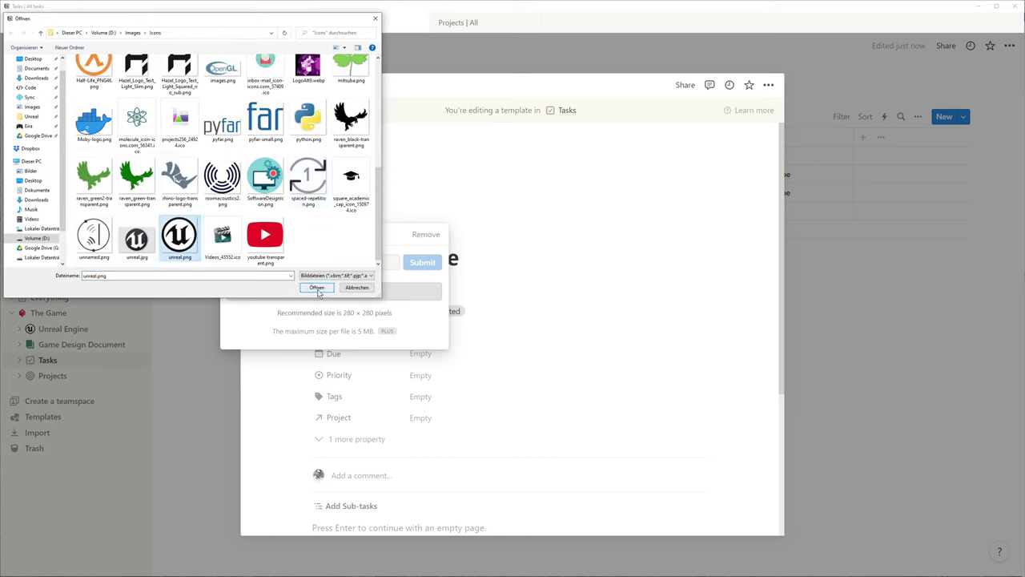
pyautogui.click(317, 289)
# - Set the template's assignee and Game project, and add a /todo checklist block
pyautogui.click(421, 324)
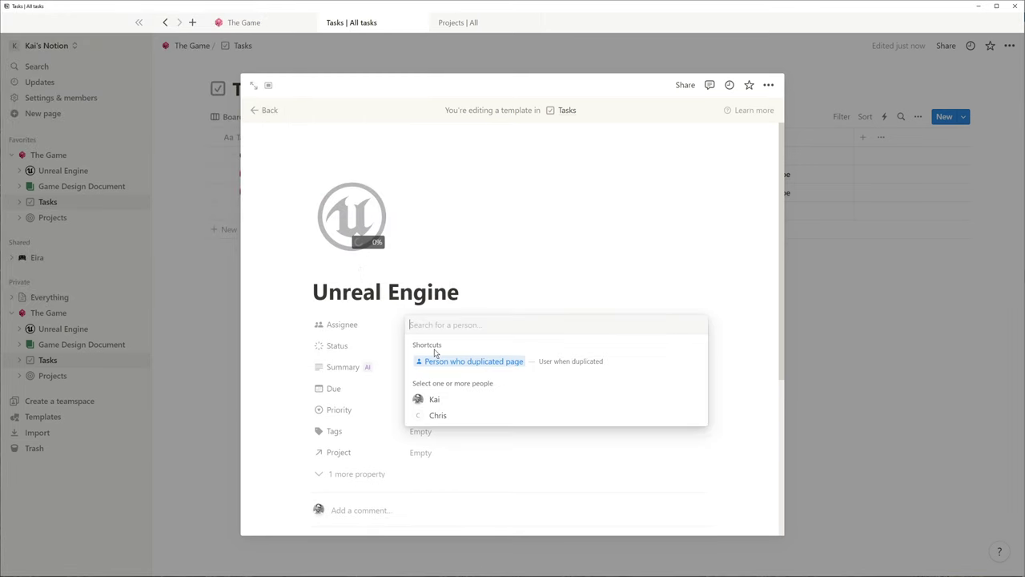
pyautogui.click(432, 395)
pyautogui.scroll(-2, 278, 392)
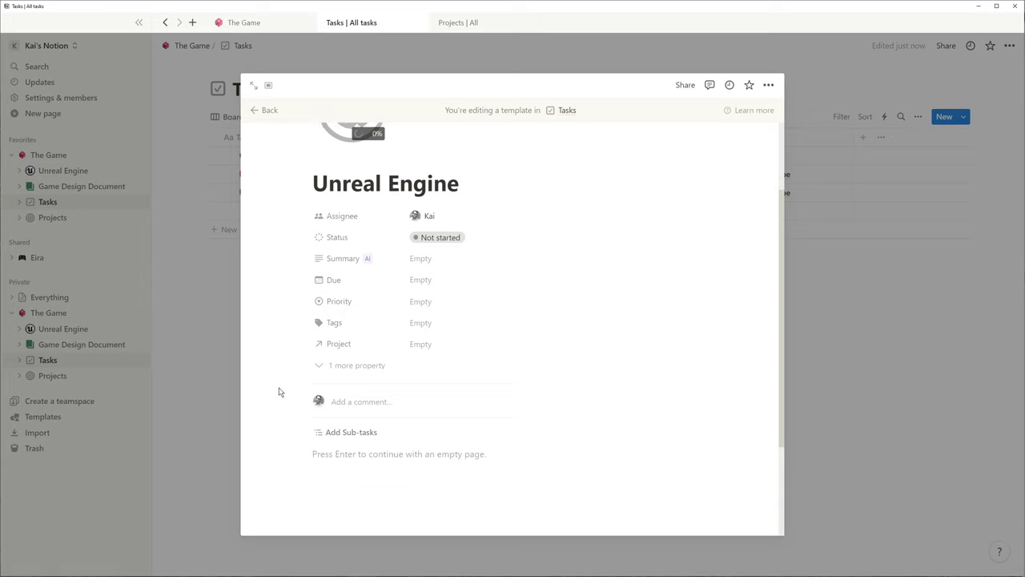
pyautogui.click(423, 332)
pyautogui.click(440, 372)
pyautogui.click(340, 450)
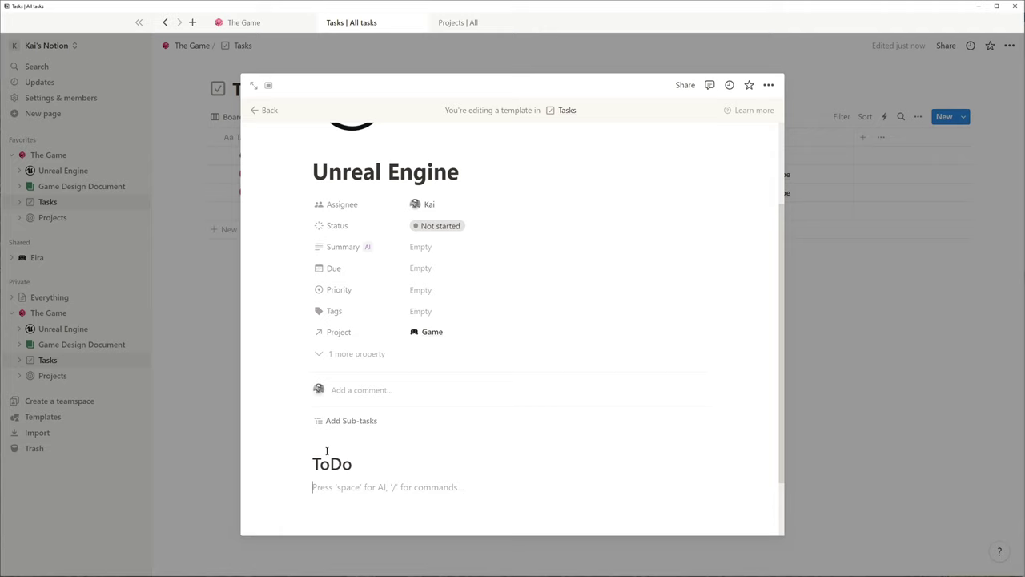
pyautogui.write('/todo')
pyautogui.press('Return')
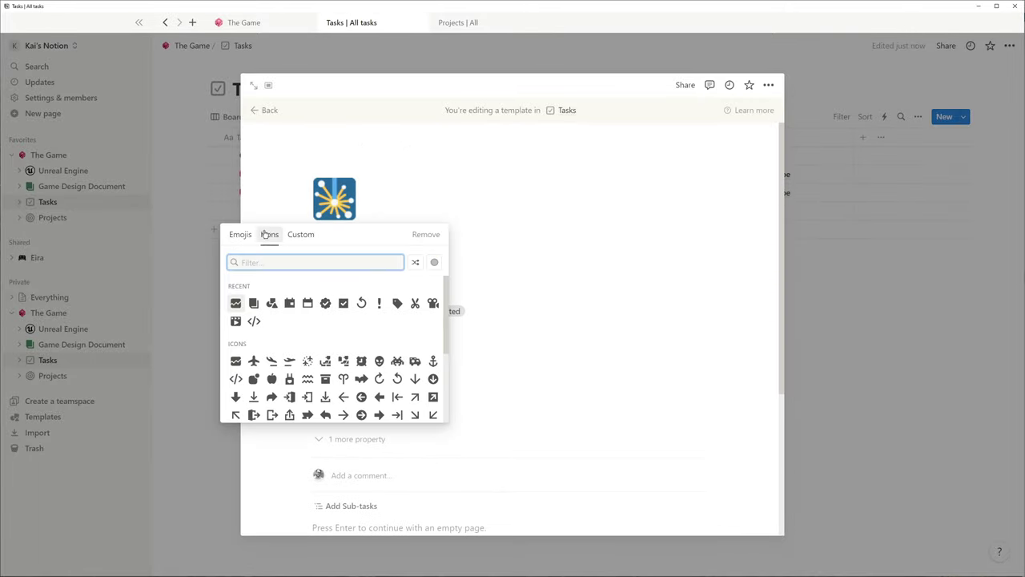
pyautogui.scroll(-2, 336, 336)
pyautogui.click(291, 332)
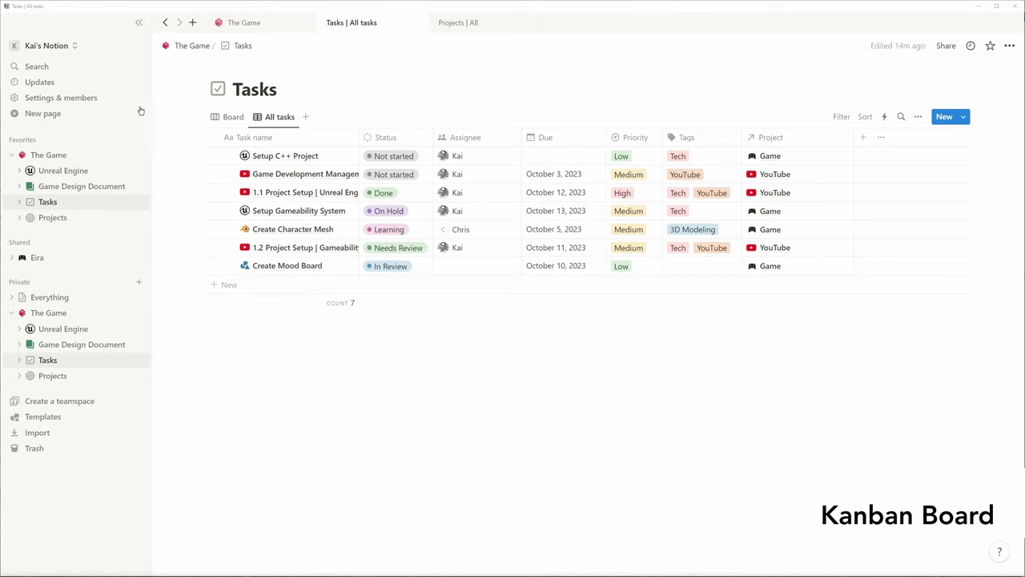
# - Insert a /board under The Game's Tasks heading, sourced from Tasks and copying its Board view
pyautogui.click(236, 23)
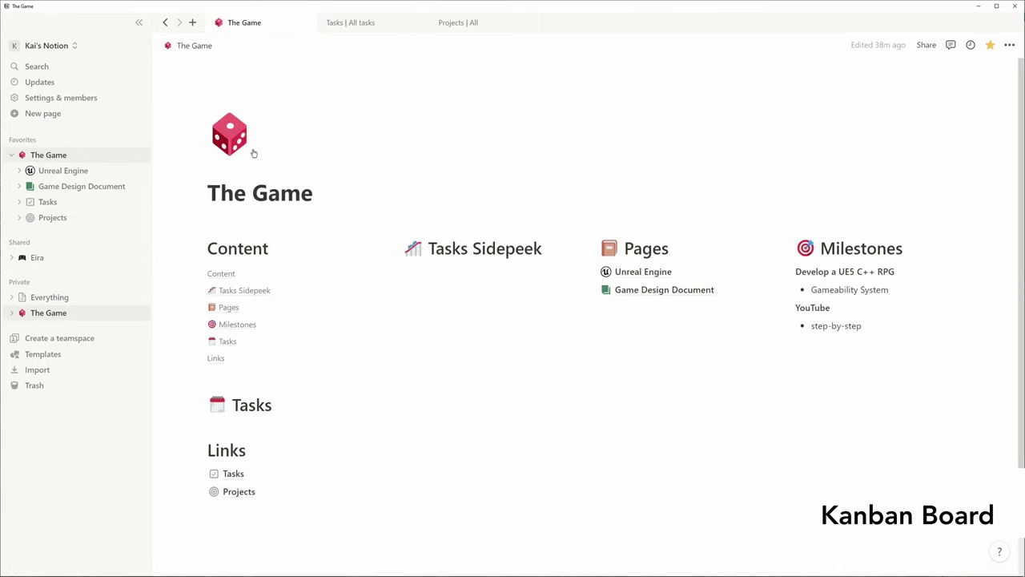
pyautogui.click(290, 412)
pyautogui.press('Return')
pyautogui.write('/board')
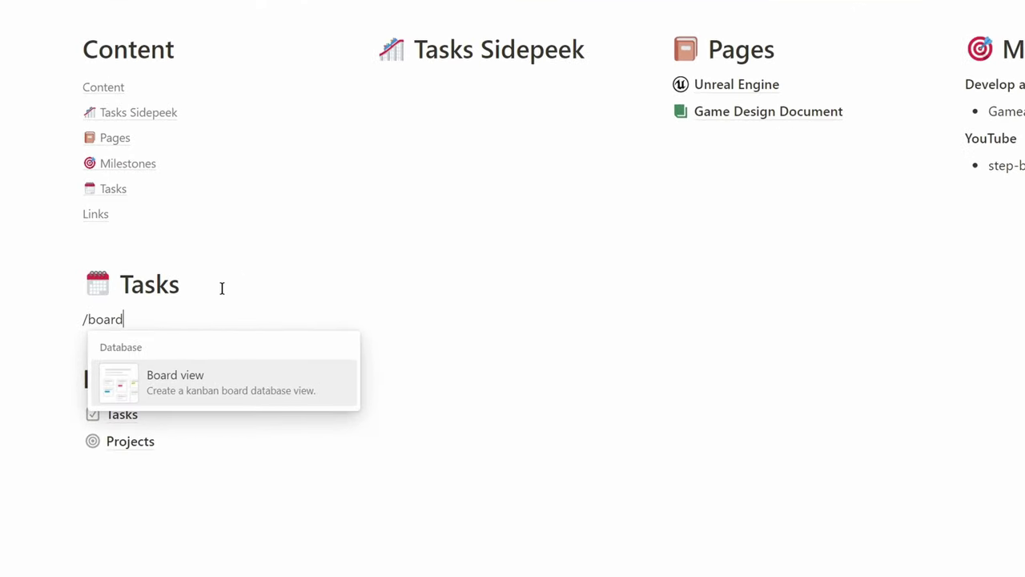
pyautogui.press('Return')
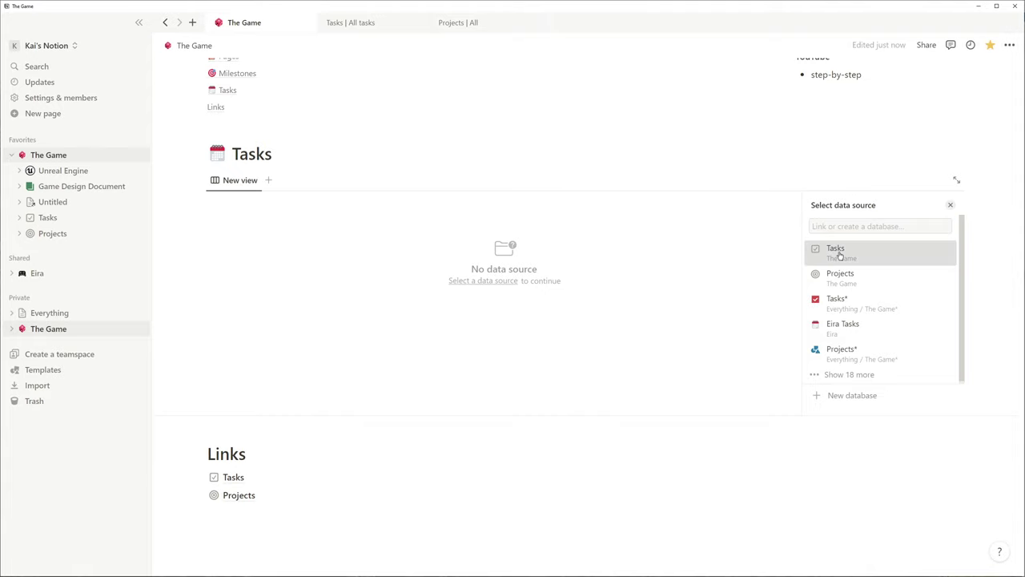
pyautogui.click(826, 252)
pyautogui.click(830, 226)
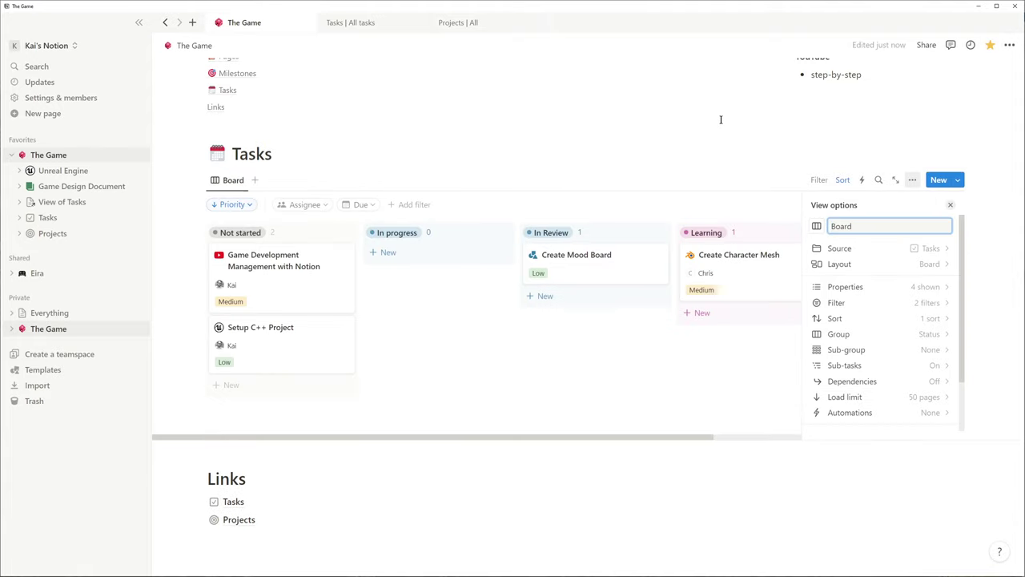
pyautogui.press('Escape')
pyautogui.moveTo(623, 515); pyautogui.dragTo(575, 503)
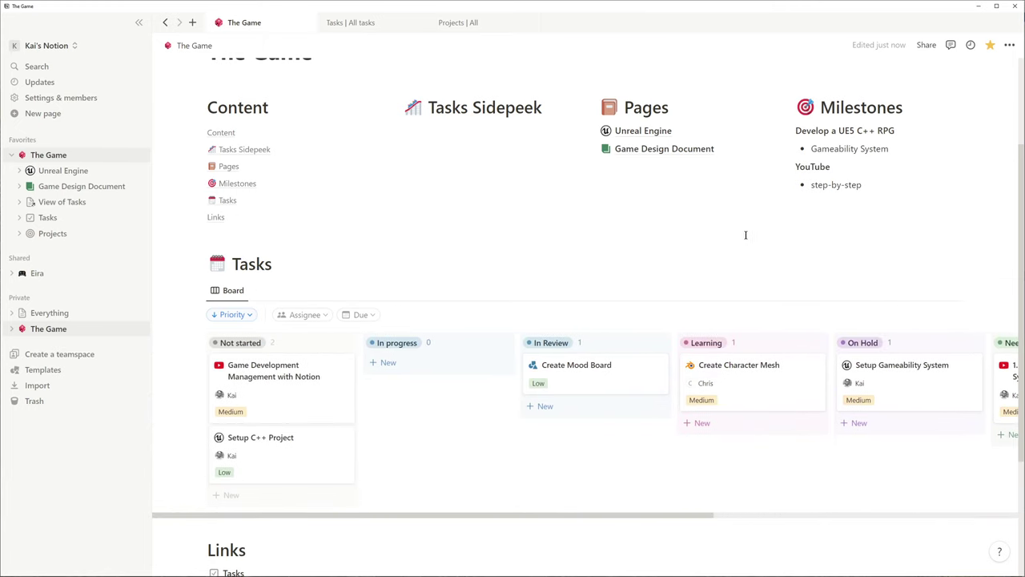
# - Group the board by status group (To-do, In progress, Complete) and show Status and Due on cards
pyautogui.click(913, 290)
pyautogui.click(853, 441)
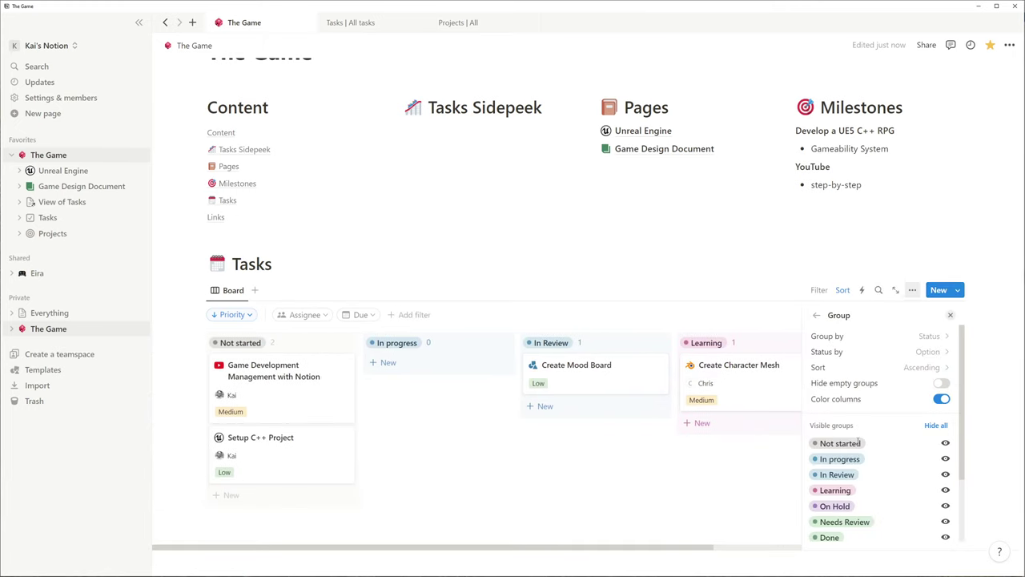
pyautogui.click(926, 351)
pyautogui.click(837, 367)
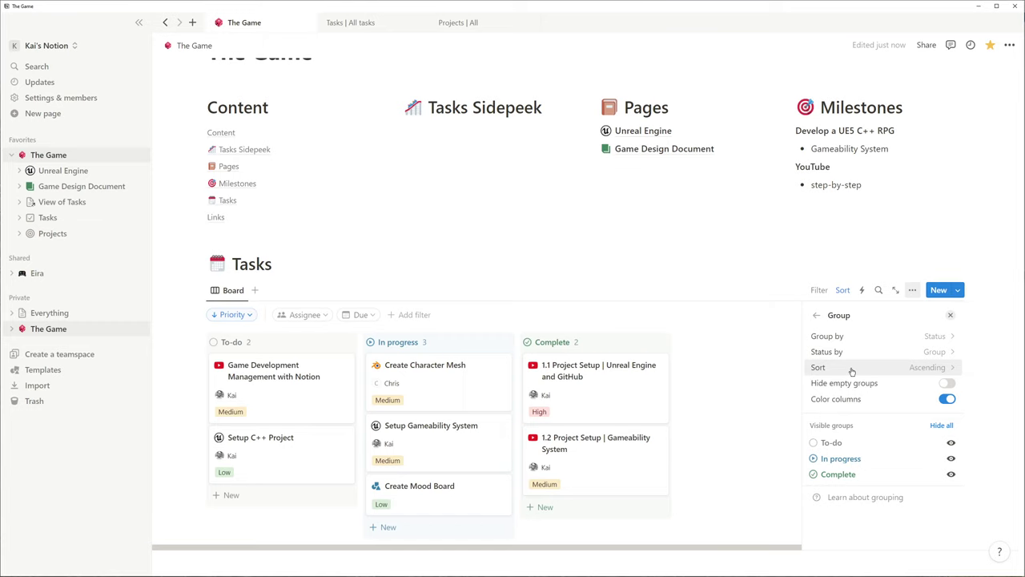
pyautogui.click(816, 317)
pyautogui.click(847, 397)
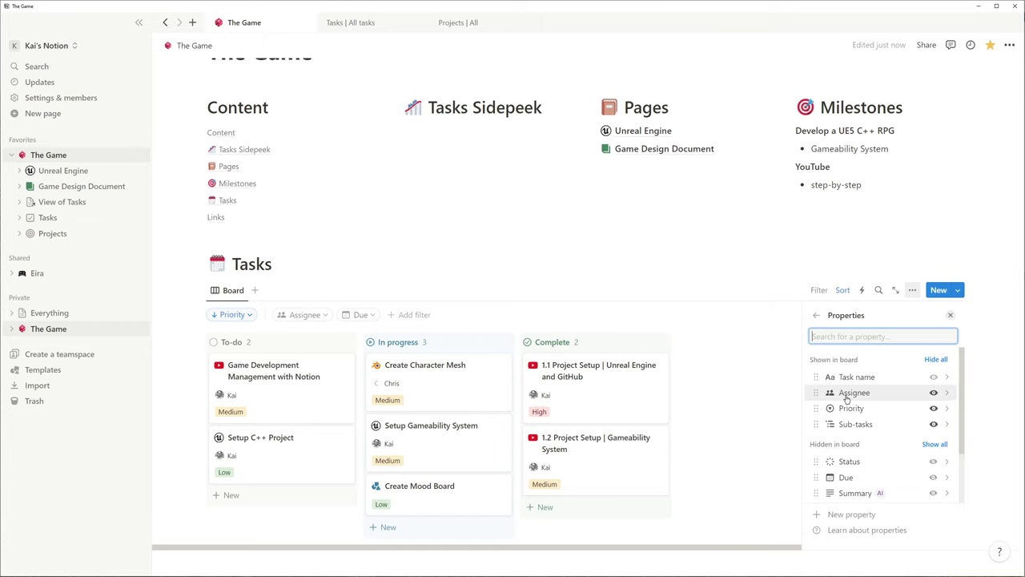
pyautogui.click(933, 462)
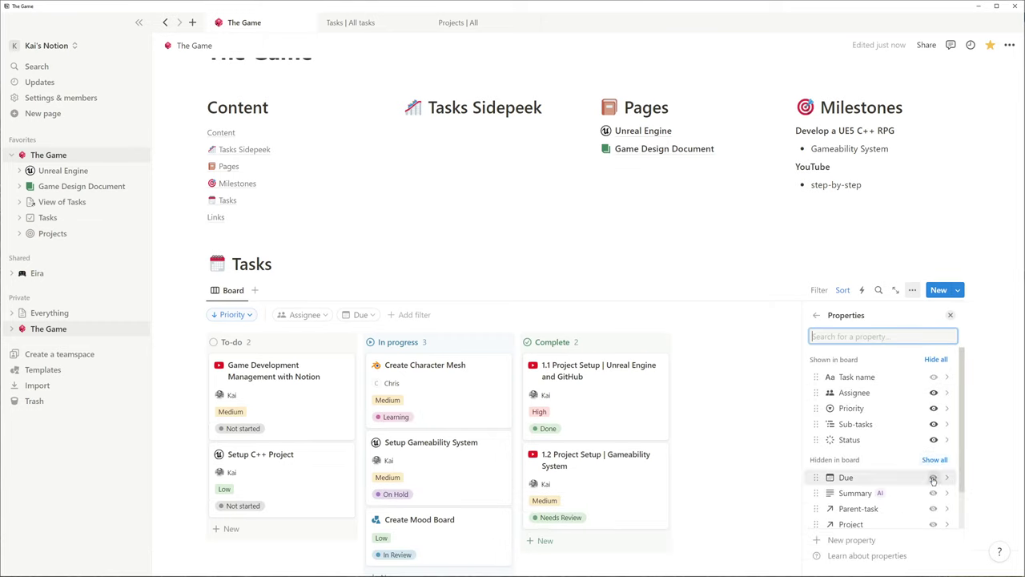
pyautogui.click(934, 477)
pyautogui.click(816, 315)
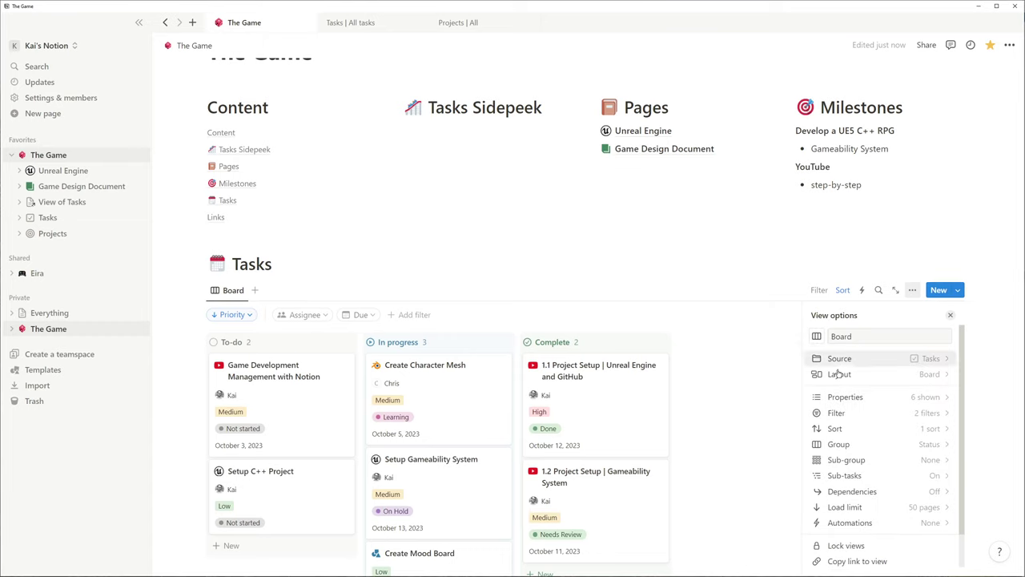
# - Sub-group the board by Project and hide the empty No Project group
pyautogui.click(838, 461)
pyautogui.click(854, 453)
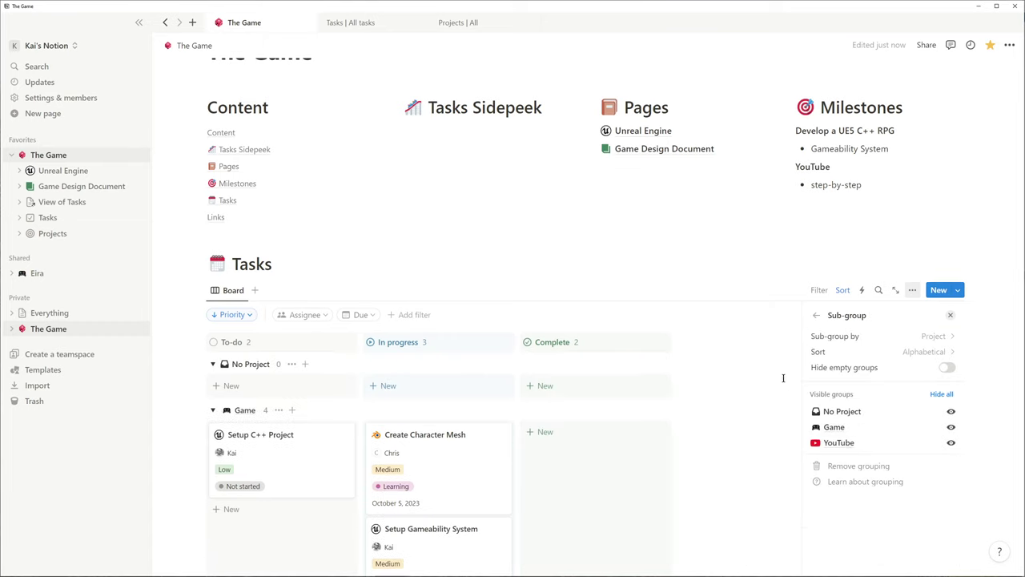
pyautogui.click(717, 241)
pyautogui.click(292, 364)
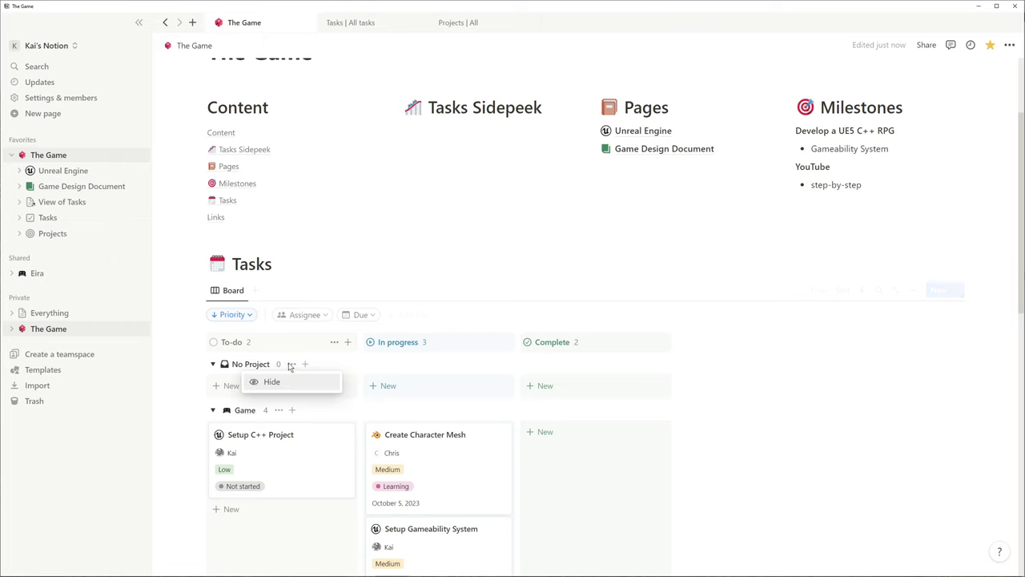
pyautogui.click(270, 381)
pyautogui.scroll(-5, 259, 400)
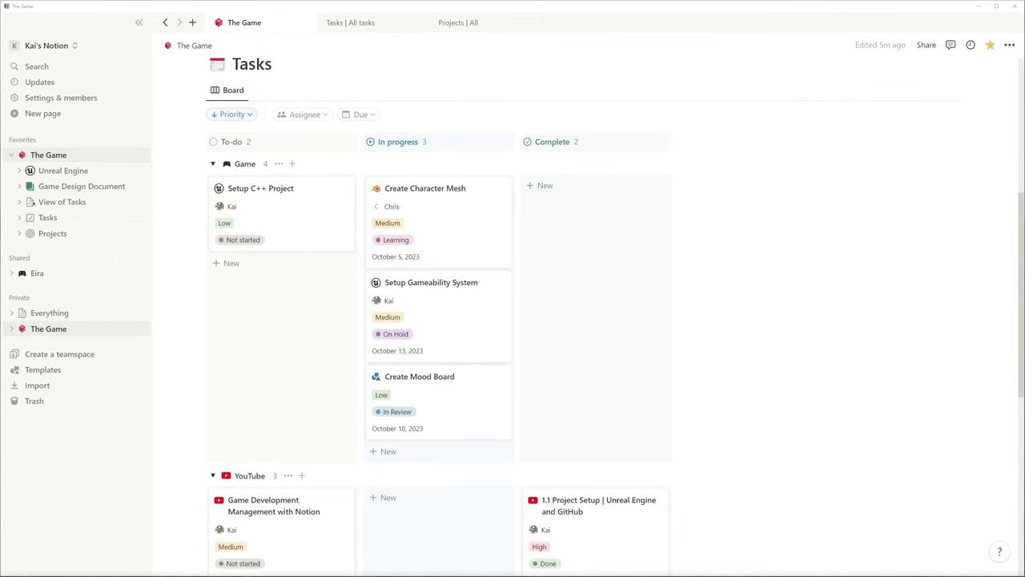
# - Drag Setup C++ Project into the Complete column and set Create Mood Board's status to Archived
pyautogui.moveTo(300, 222); pyautogui.dragTo(456, 226)
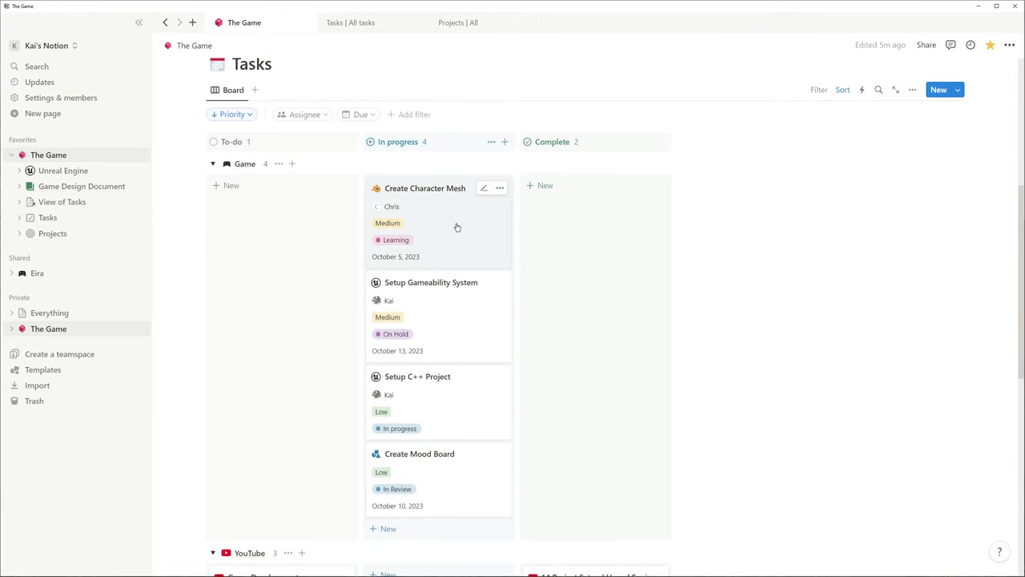
pyautogui.moveTo(586, 314); pyautogui.dragTo(612, 249)
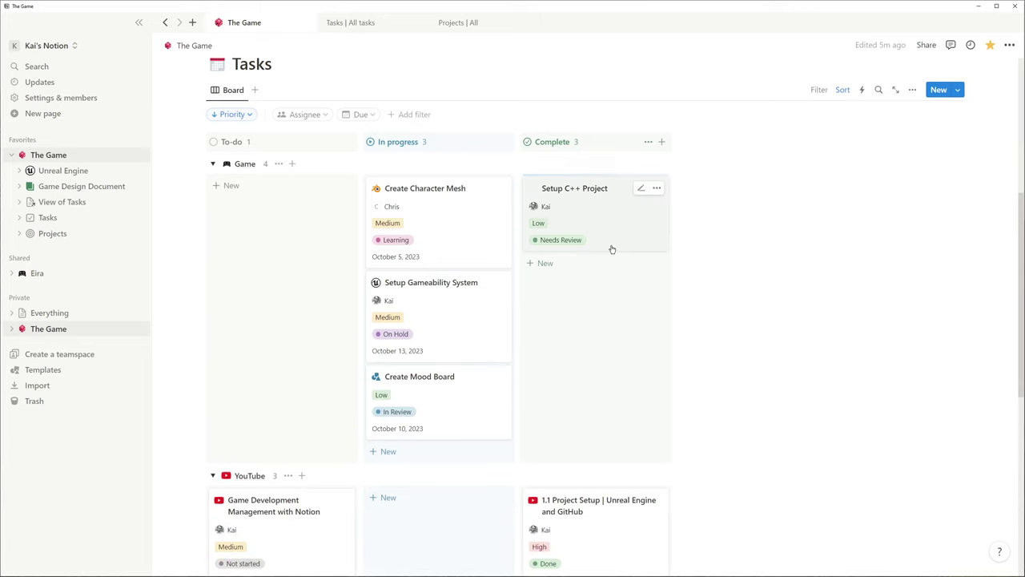
pyautogui.click(402, 418)
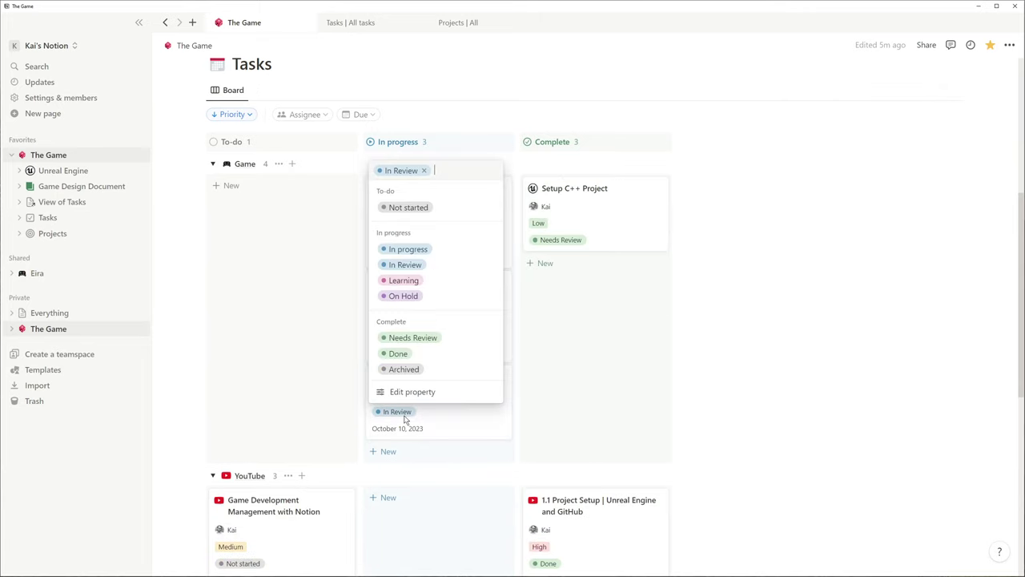
pyautogui.click(405, 366)
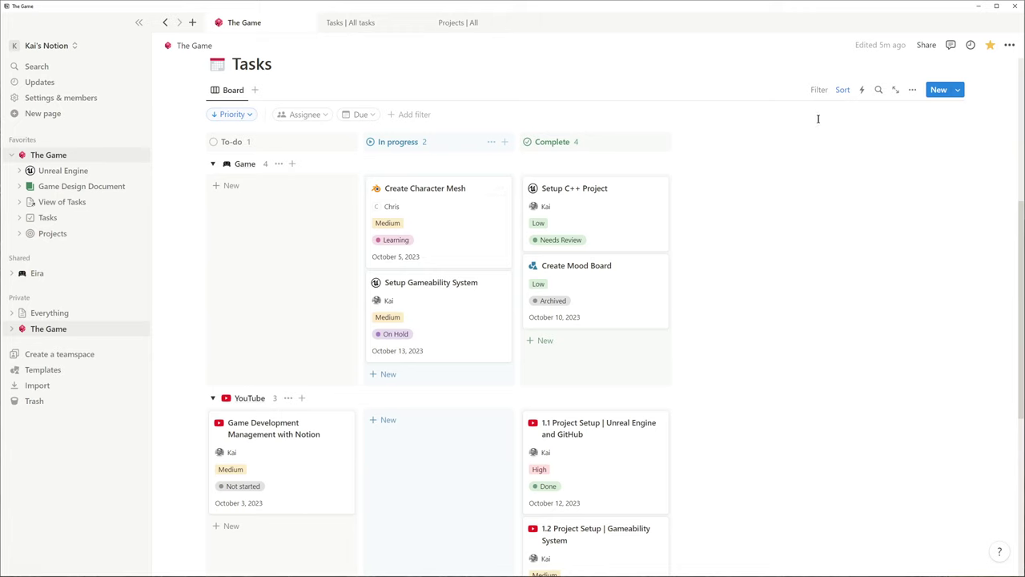
pyautogui.click(843, 91)
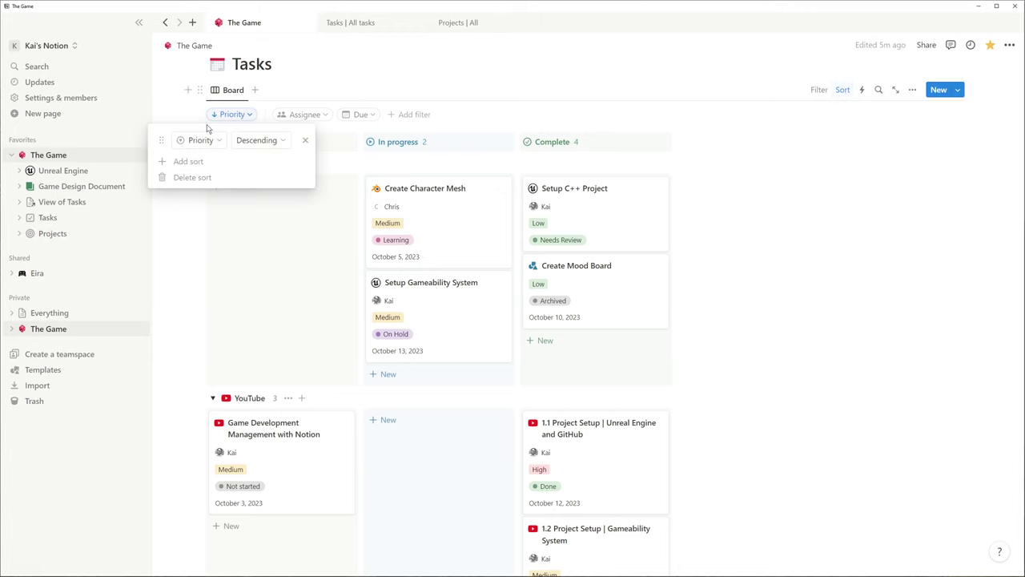
# - Add Due as a second sort and filter Status to exclude Done and Archived tasks
pyautogui.click(185, 161)
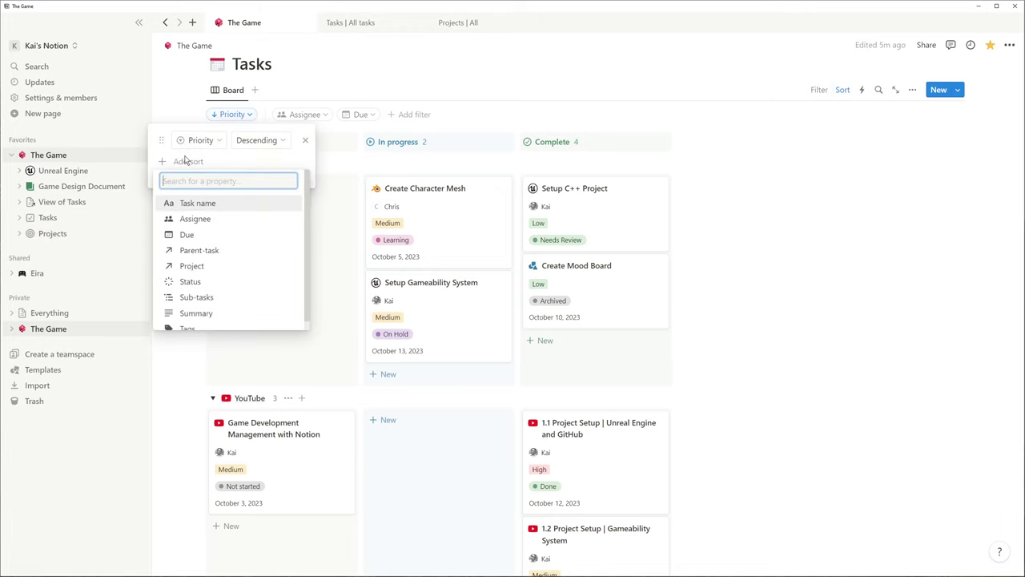
pyautogui.click(189, 234)
pyautogui.click(392, 116)
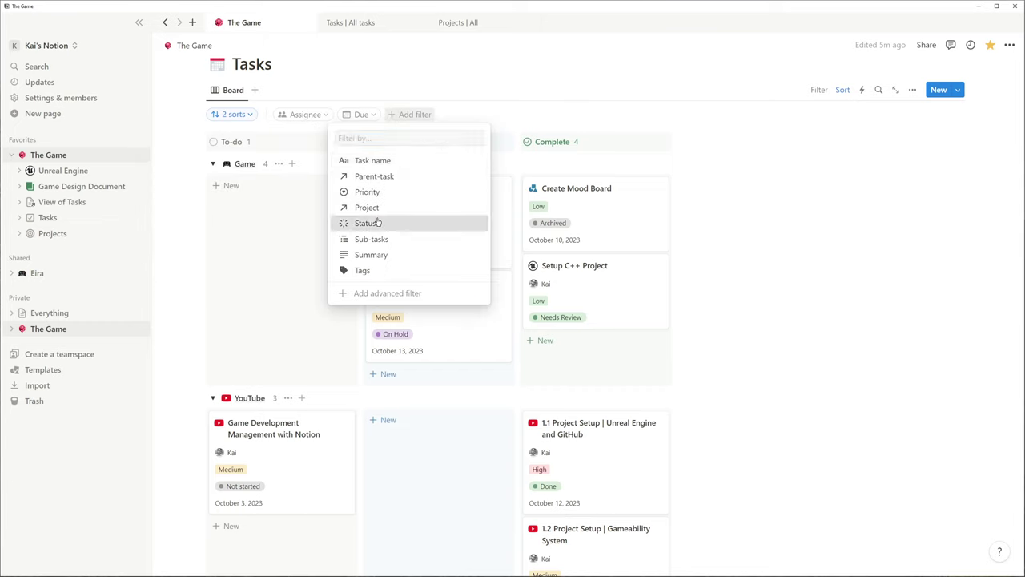
pyautogui.click(377, 223)
pyautogui.click(373, 132)
pyautogui.click(336, 162)
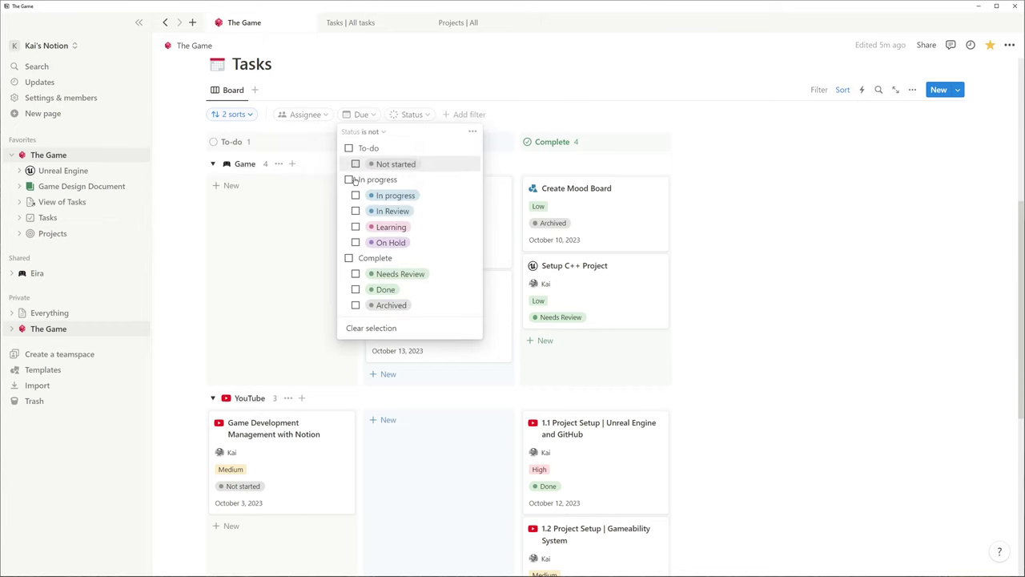
pyautogui.click(355, 289)
pyautogui.click(355, 305)
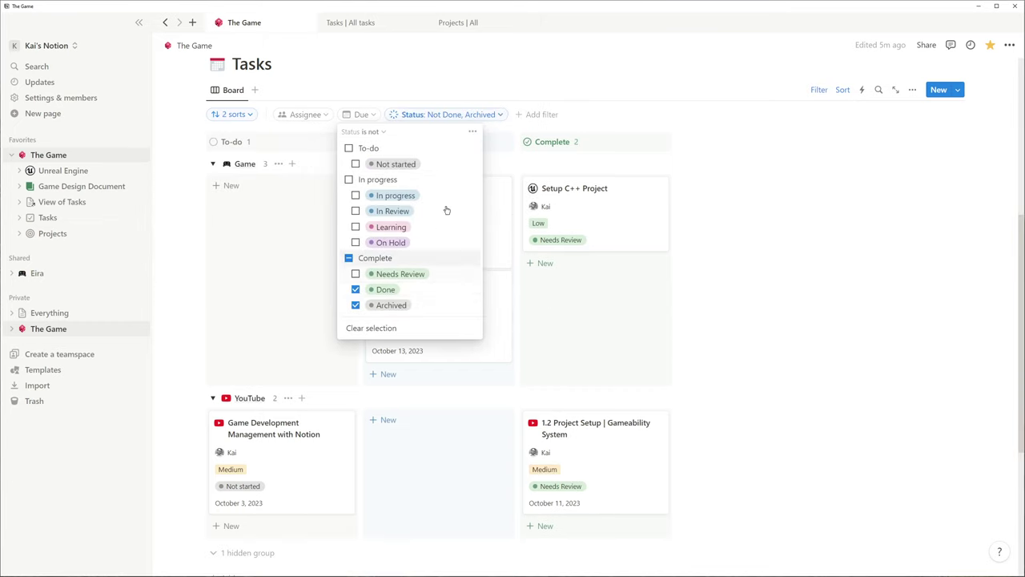
# - Add an advanced filter keeping only tasks whose Due is before one week from now
pyautogui.click(538, 114)
pyautogui.click(530, 278)
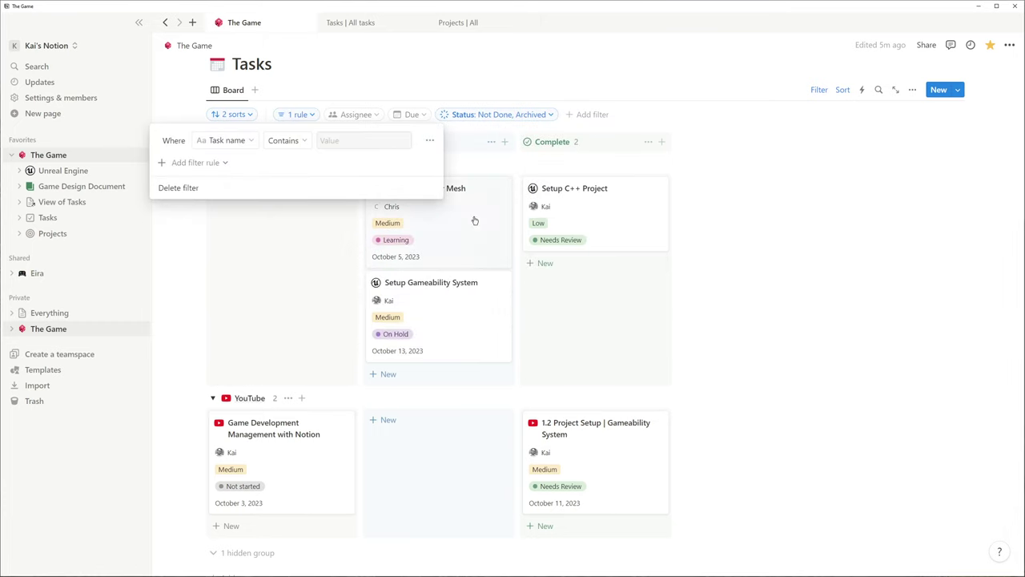
pyautogui.click(247, 141)
pyautogui.click(230, 218)
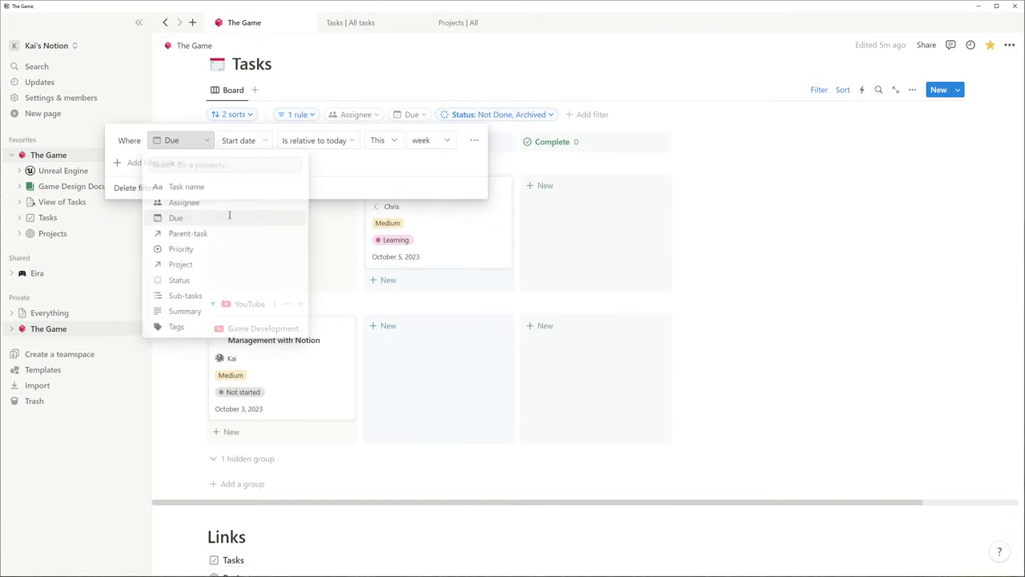
pyautogui.click(325, 140)
pyautogui.click(307, 179)
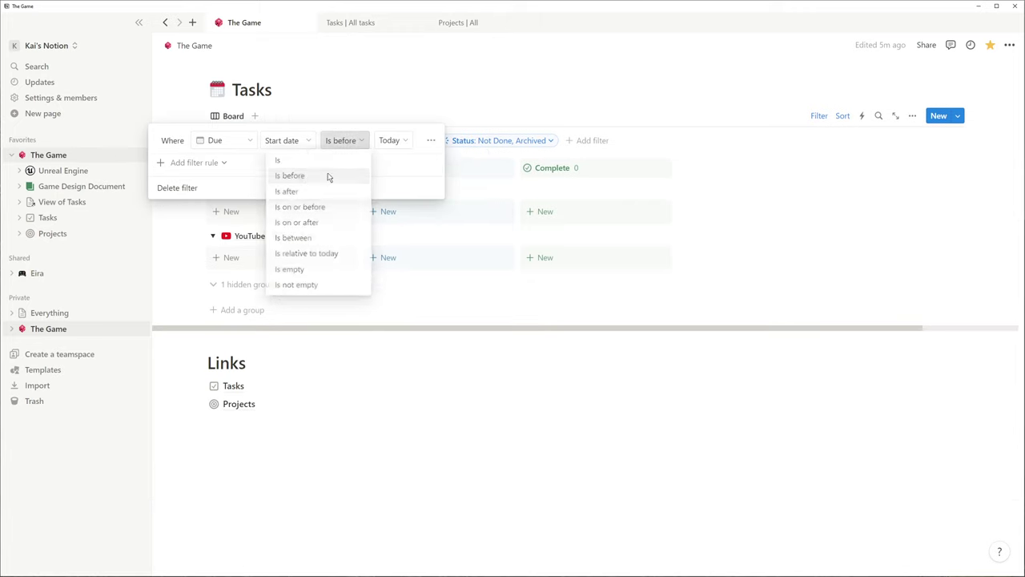
pyautogui.click(388, 144)
pyautogui.click(387, 223)
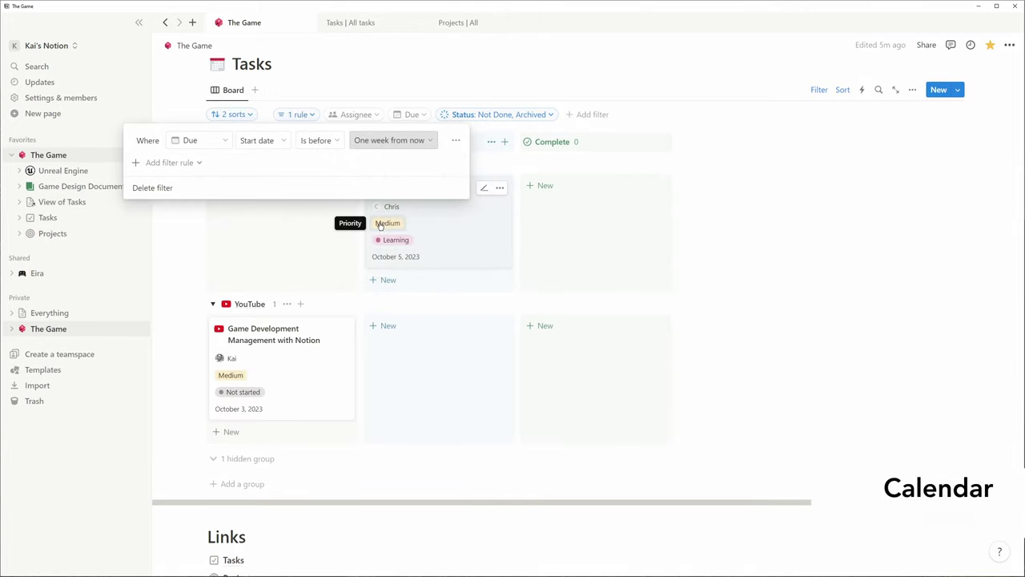
pyautogui.click(713, 414)
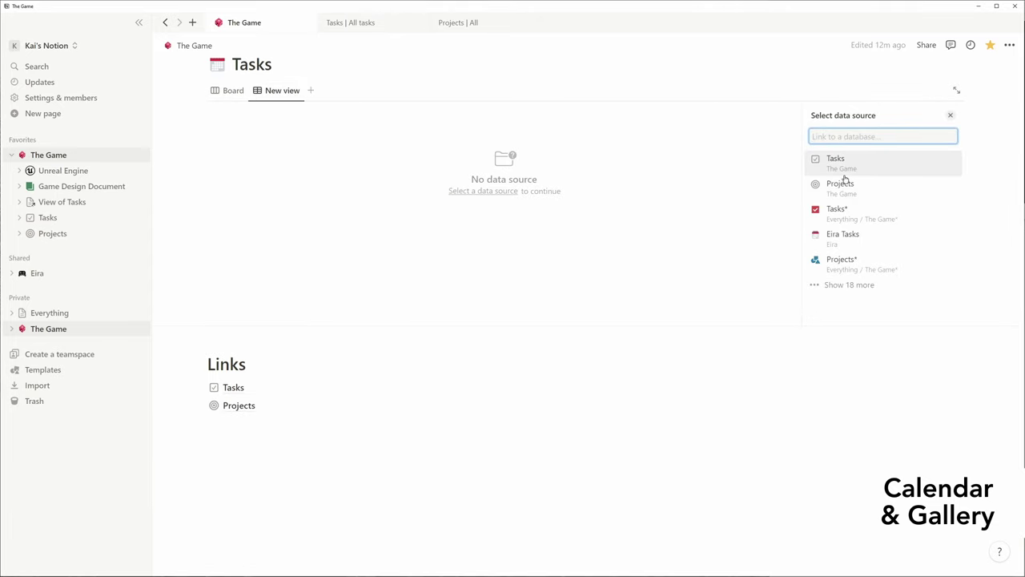
# - Create an empty Calendar view of Tasks and show Priority on its events
pyautogui.click(843, 176)
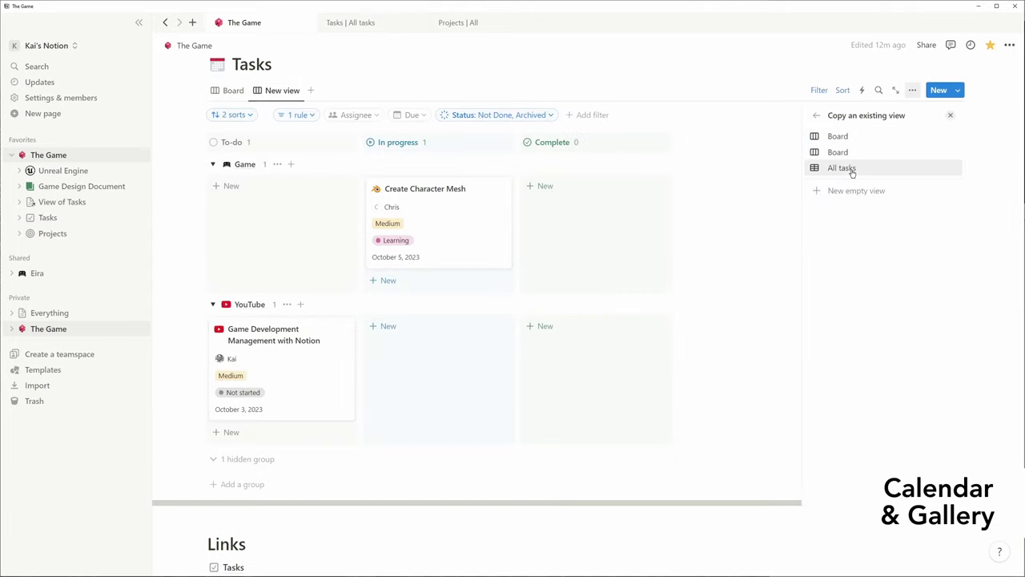
pyautogui.click(842, 191)
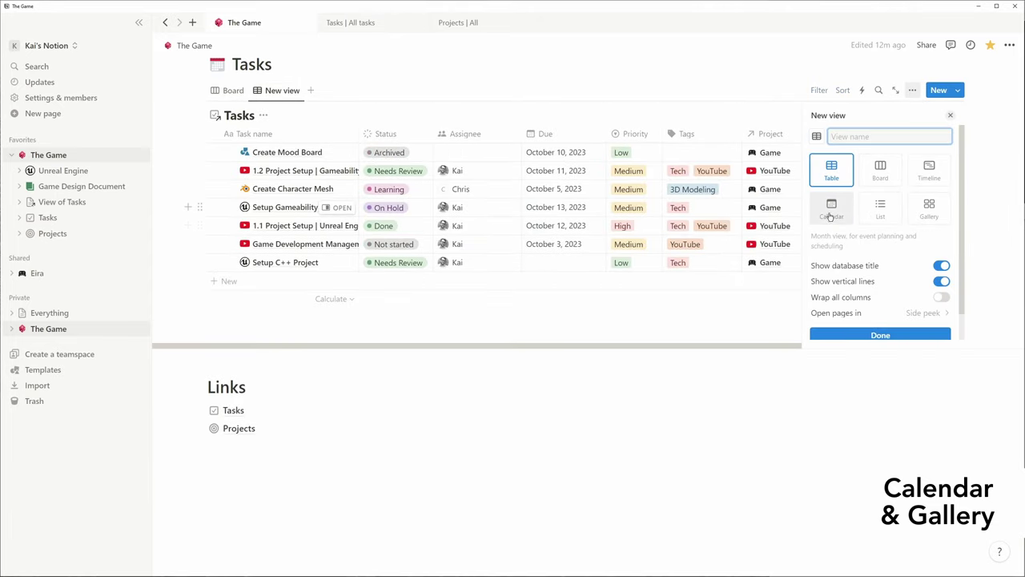
pyautogui.click(830, 210)
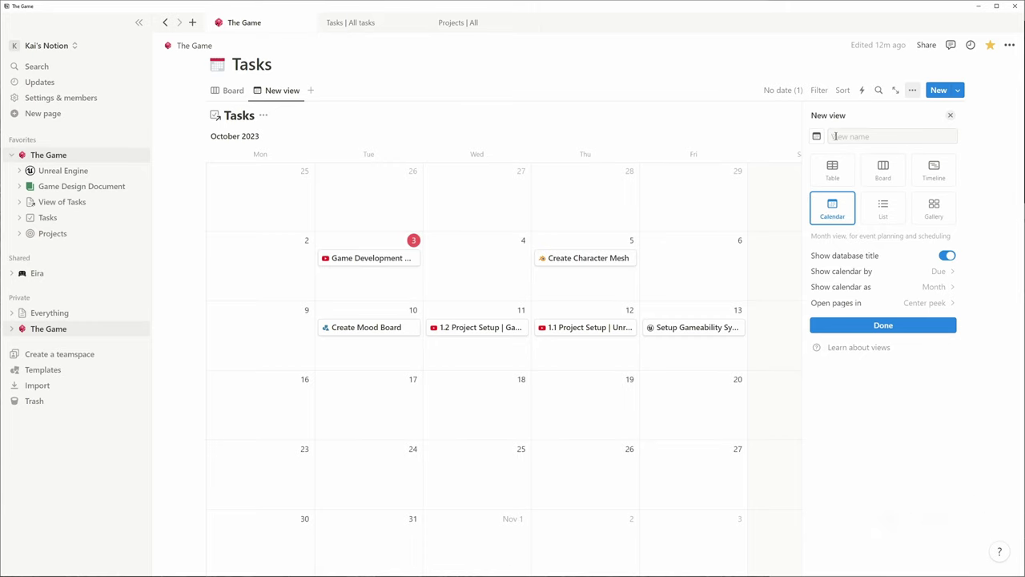
pyautogui.click(883, 324)
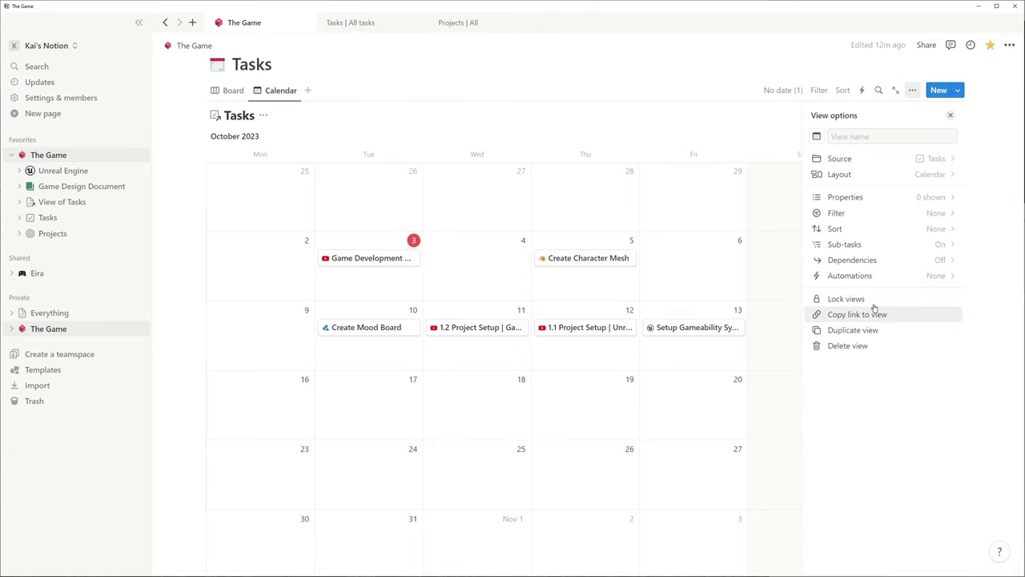
pyautogui.click(862, 198)
pyautogui.click(939, 240)
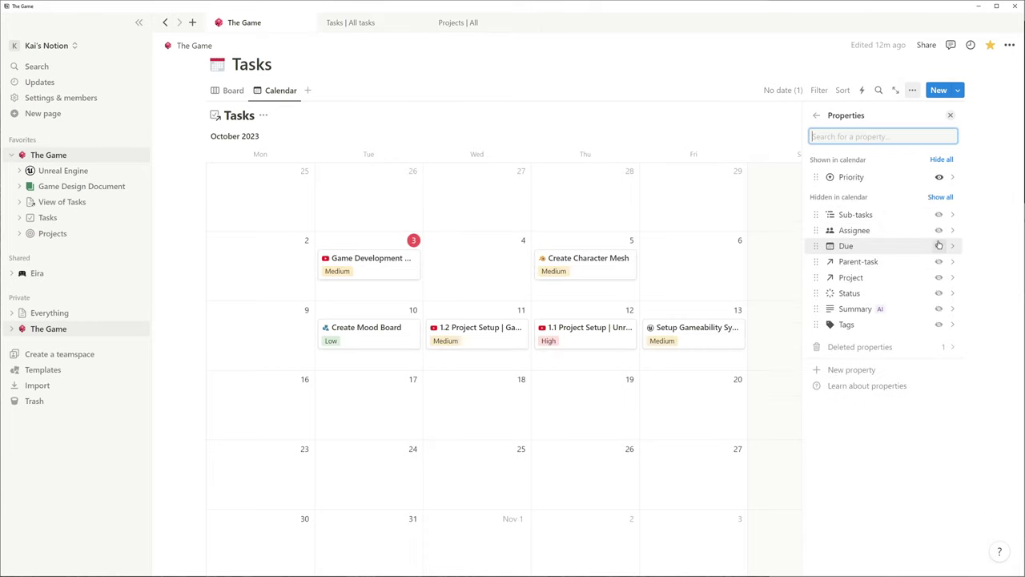
pyautogui.click(309, 90)
# - Create an empty Gallery view of Tasks with small cards
pyautogui.click(845, 250)
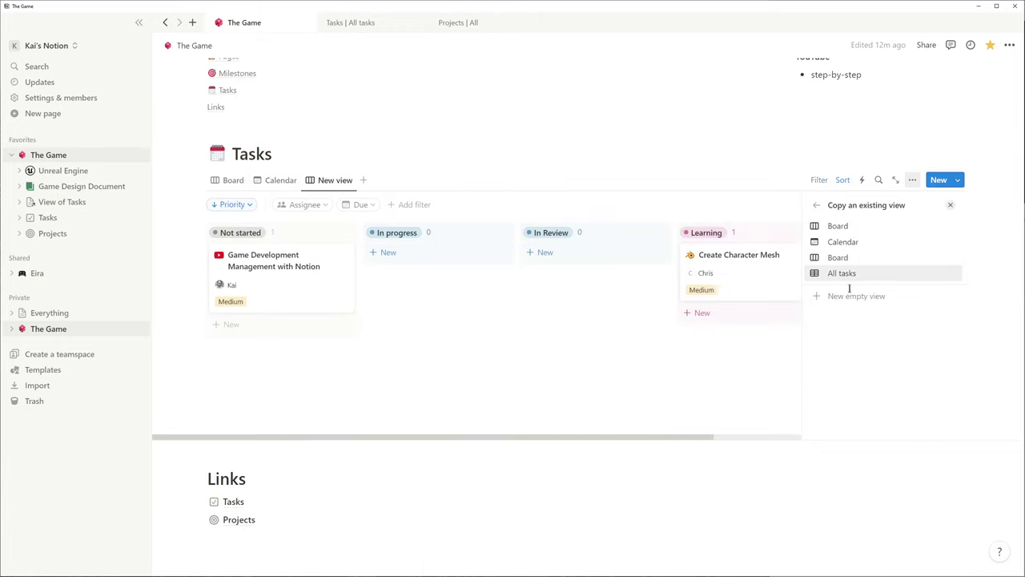
pyautogui.click(851, 294)
pyautogui.click(926, 302)
pyautogui.click(890, 455)
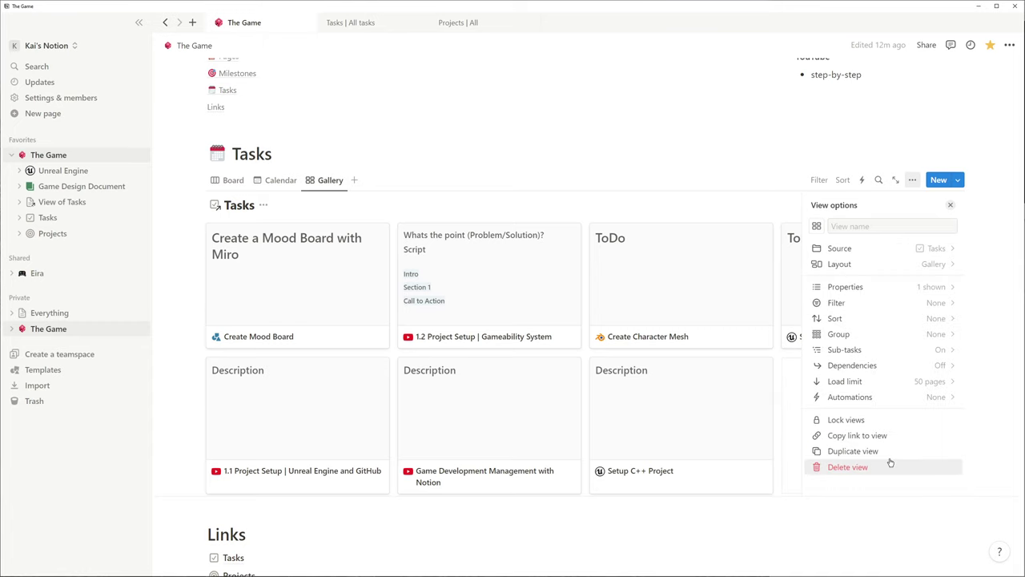
pyautogui.click(842, 264)
pyautogui.click(942, 367)
pyautogui.click(927, 382)
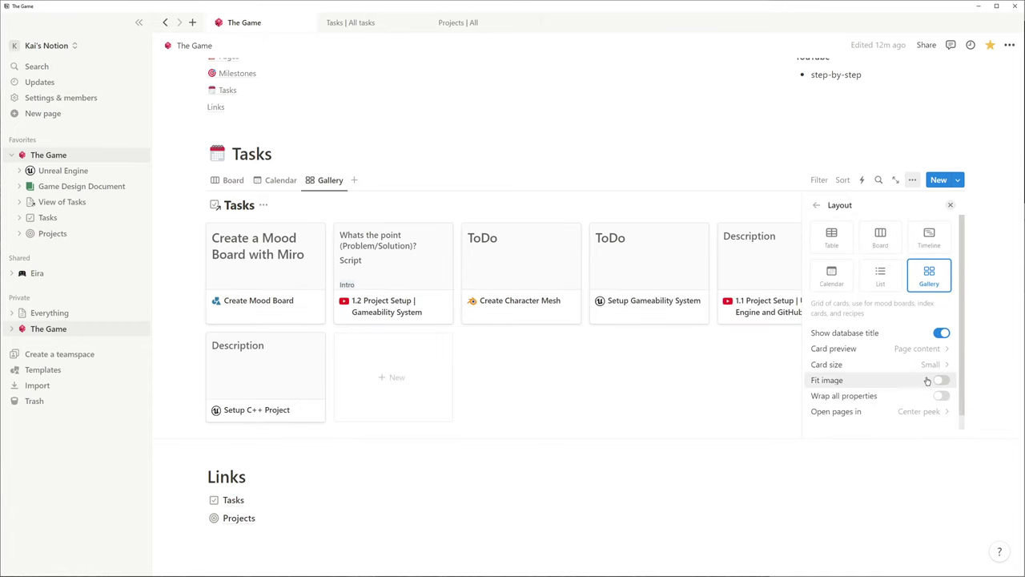
pyautogui.click(636, 91)
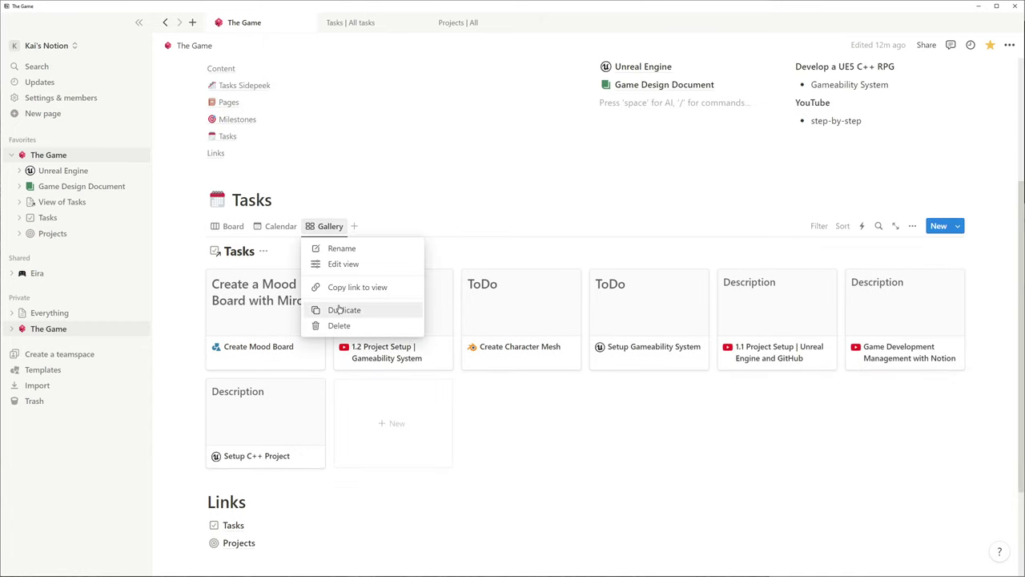
# - Duplicate the gallery as a view filtered to Tags Gameplay
pyautogui.click(339, 309)
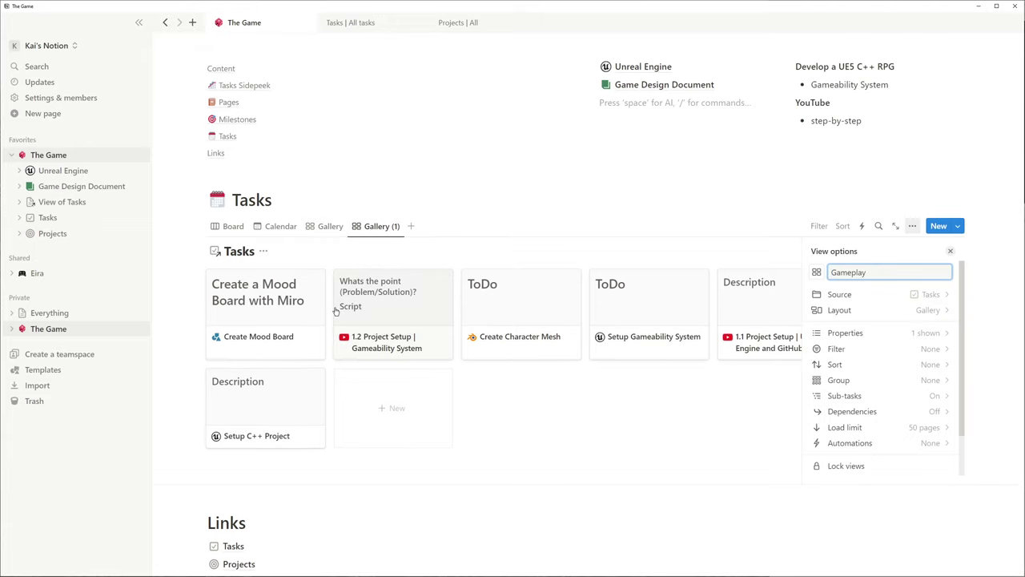
pyautogui.click(819, 226)
pyautogui.click(779, 287)
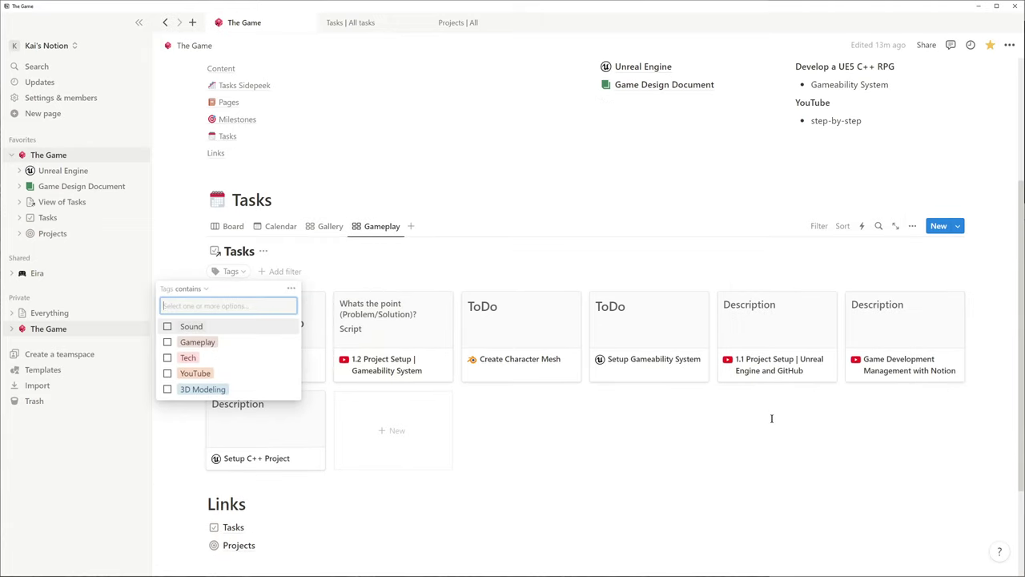
pyautogui.click(166, 342)
# - Duplicate the gallery again as 'Done' with a check icon, filtered to Status Done
pyautogui.click(331, 241)
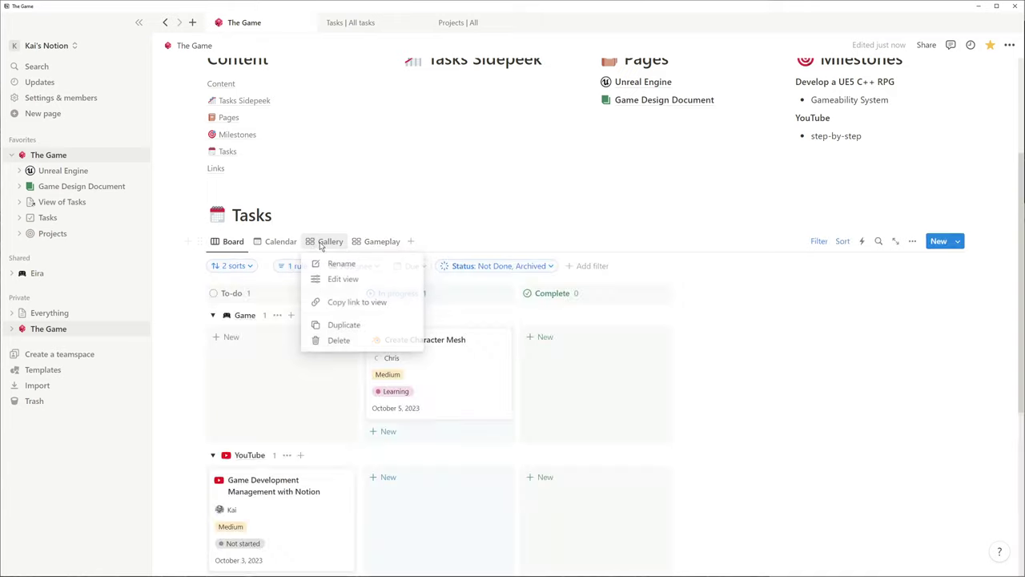
pyautogui.click(328, 326)
pyautogui.write('Done')
pyautogui.click(817, 287)
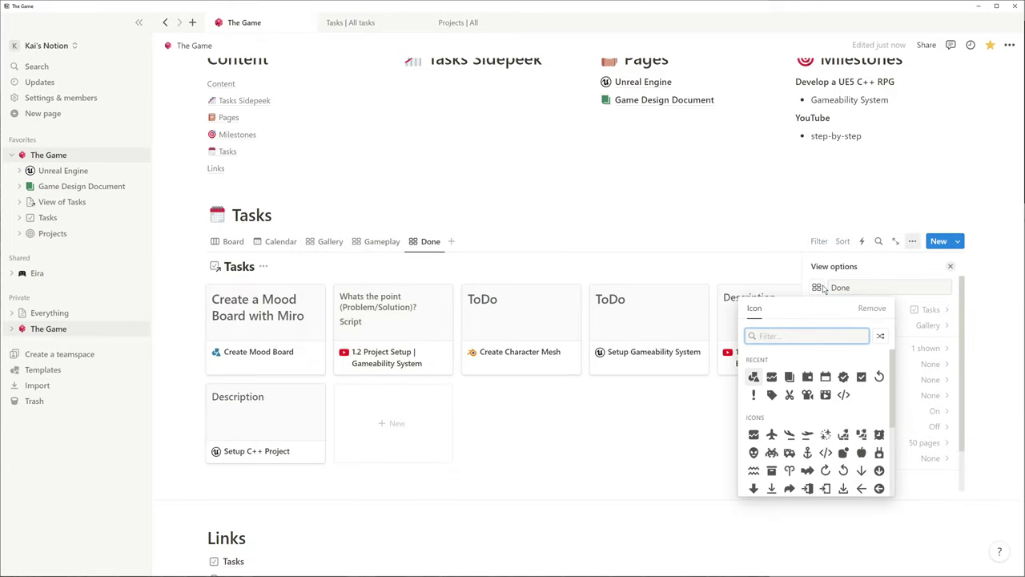
pyautogui.write('check')
pyautogui.click(789, 362)
pyautogui.click(819, 241)
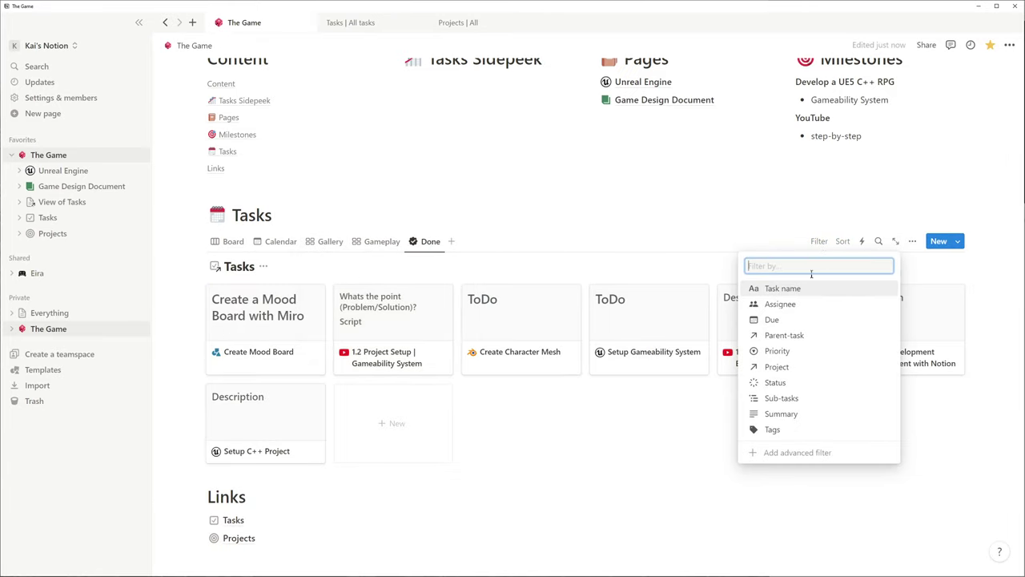
pyautogui.click(792, 381)
pyautogui.click(177, 462)
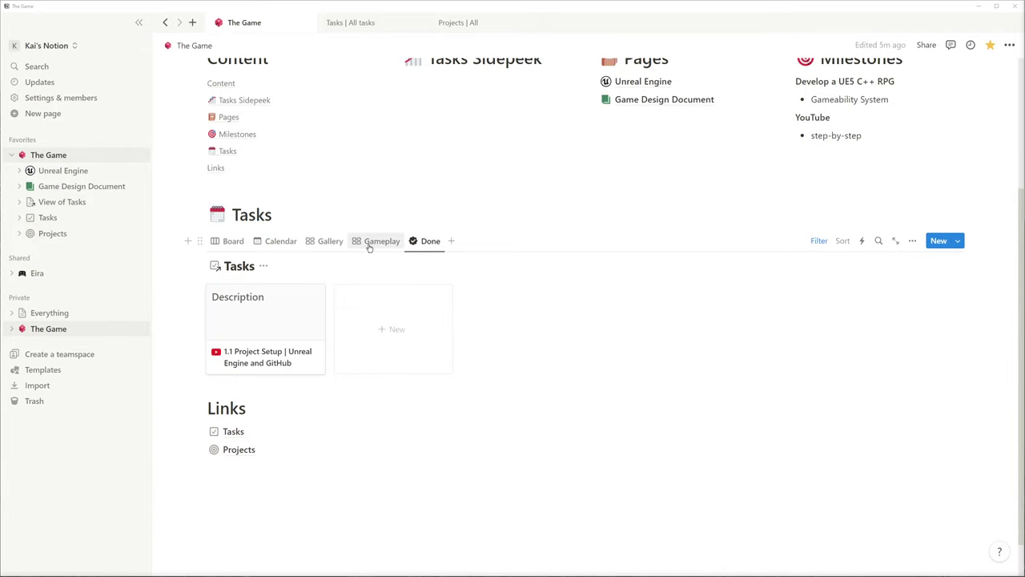
# - In the Gameplay view, add task 'Enhanced Input' using the Unreal Engine template
pyautogui.click(369, 241)
pyautogui.click(280, 314)
pyautogui.write('Enhanced I')
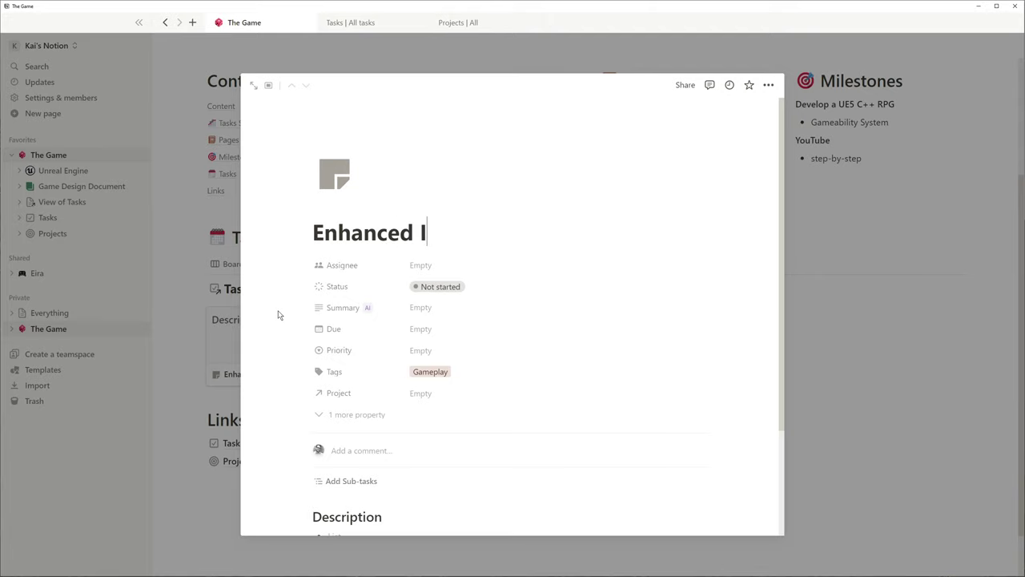
pyautogui.write('nput')
pyautogui.press('Return')
pyautogui.hotkey('ctrl', 'a')
pyautogui.press('BackSpace')
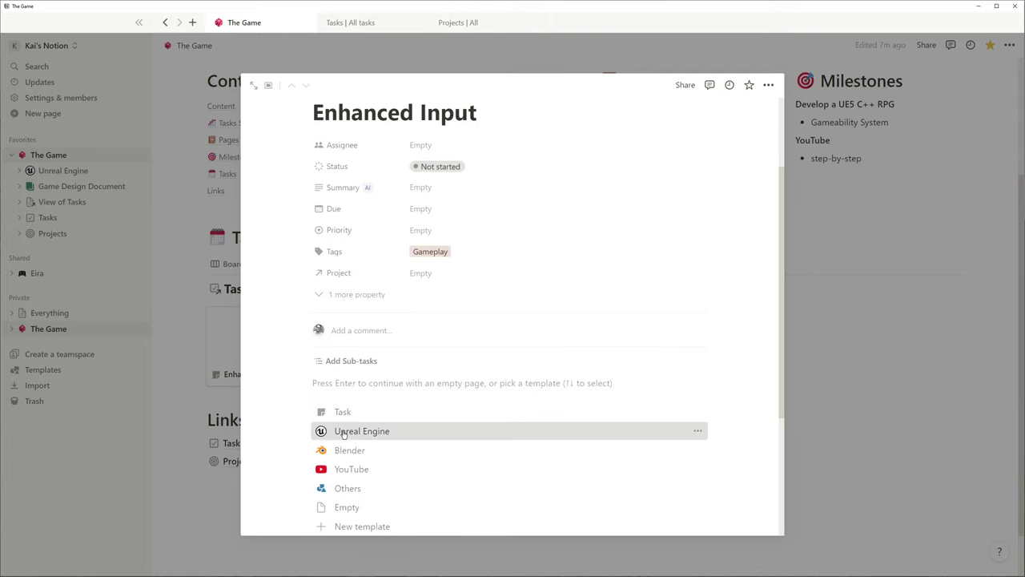
pyautogui.press('Return')
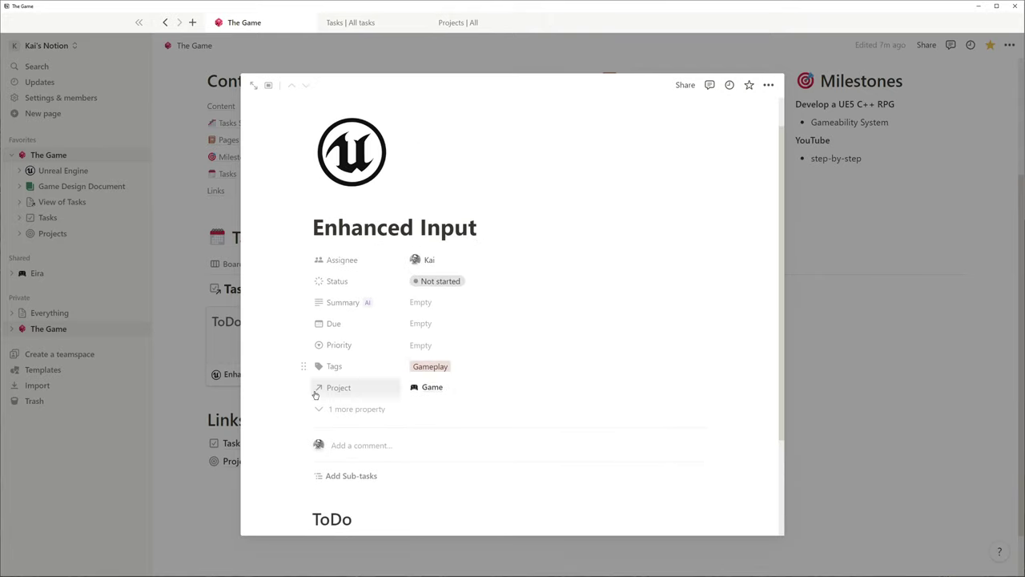
pyautogui.click(177, 425)
# - Add a subpage under The Game with a Tasks gallery showing page content on small cards
pyautogui.click(293, 271)
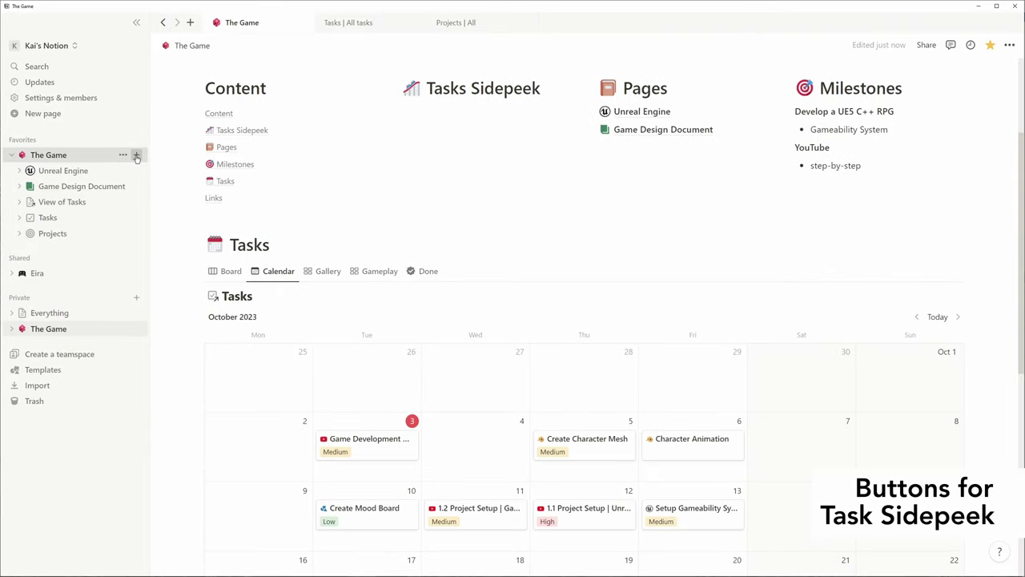
pyautogui.click(138, 154)
pyautogui.press('Return')
pyautogui.write('/ga')
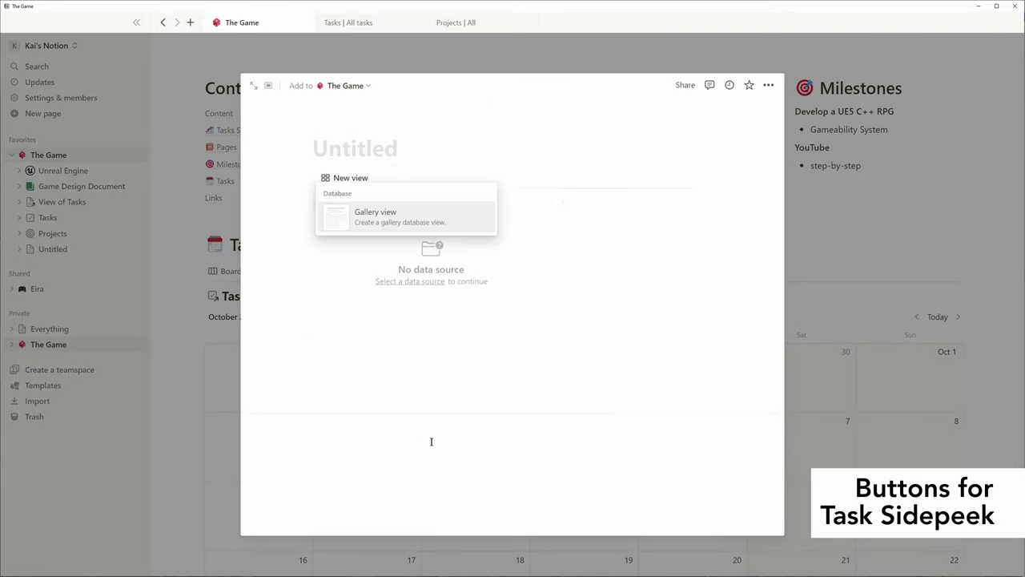
pyautogui.press('Return')
pyautogui.press('Return')
pyautogui.click(630, 261)
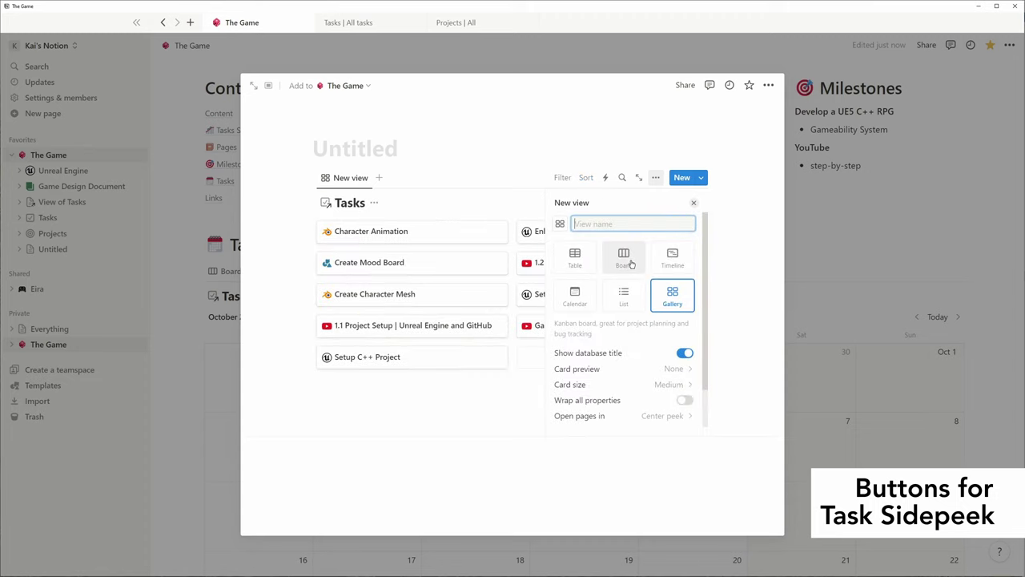
pyautogui.click(675, 368)
pyautogui.click(643, 422)
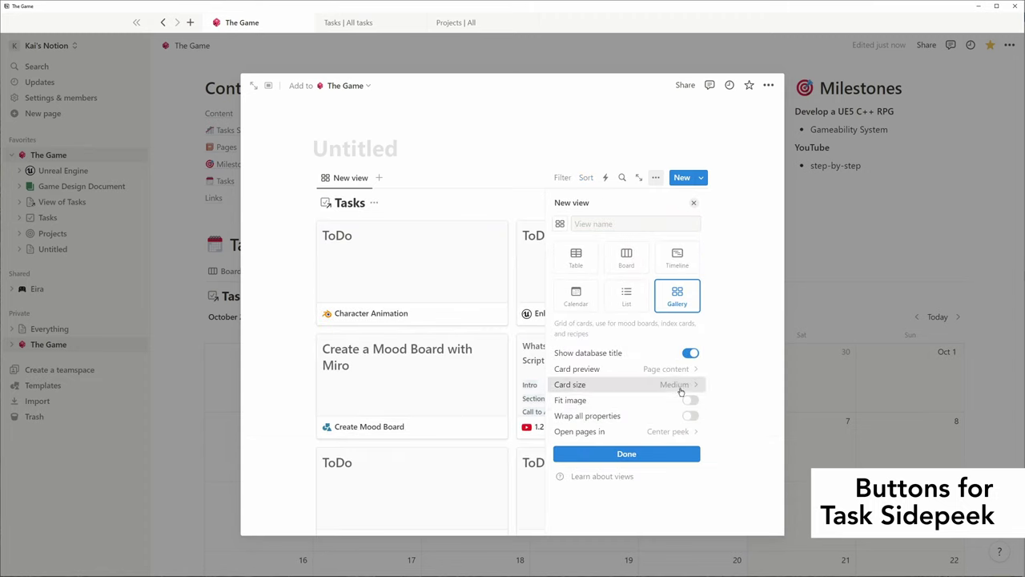
pyautogui.click(678, 387)
pyautogui.click(678, 403)
pyautogui.click(645, 455)
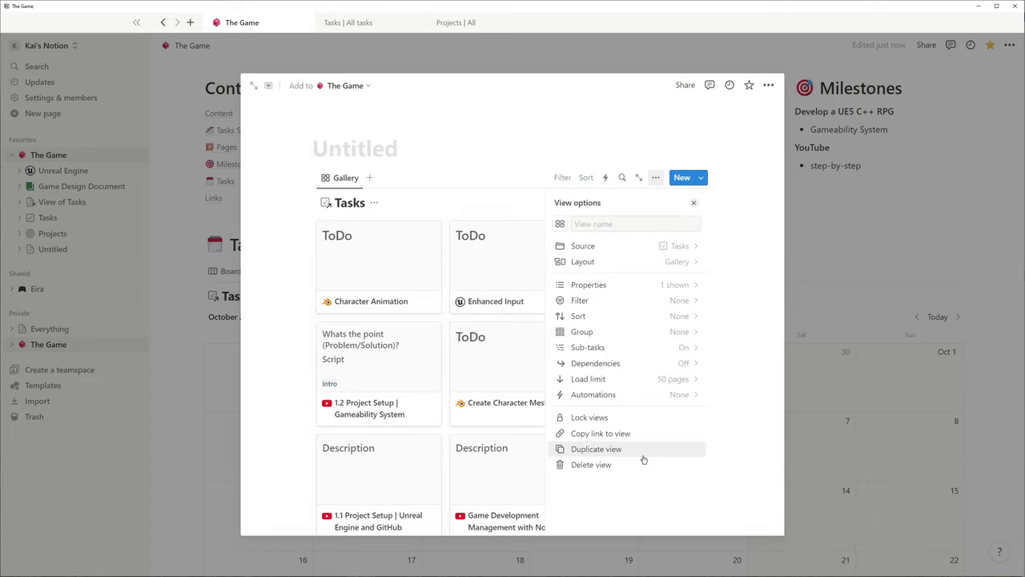
# - Group the gallery by Project, exclude Done and Archived statuses, and hide No Project
pyautogui.click(645, 335)
pyautogui.click(645, 340)
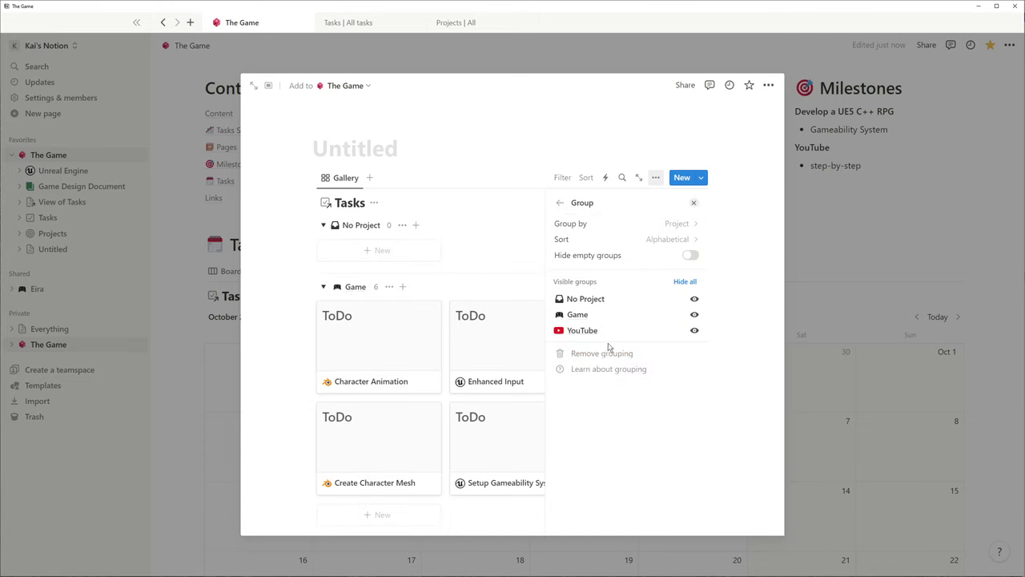
pyautogui.click(561, 177)
pyautogui.click(561, 177)
pyautogui.click(511, 317)
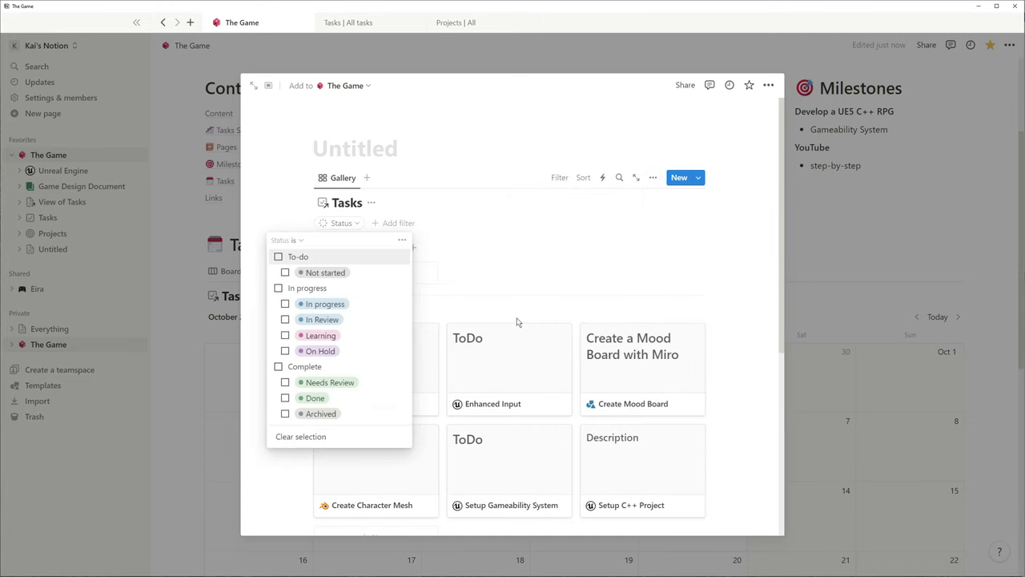
pyautogui.click(294, 241)
pyautogui.click(290, 270)
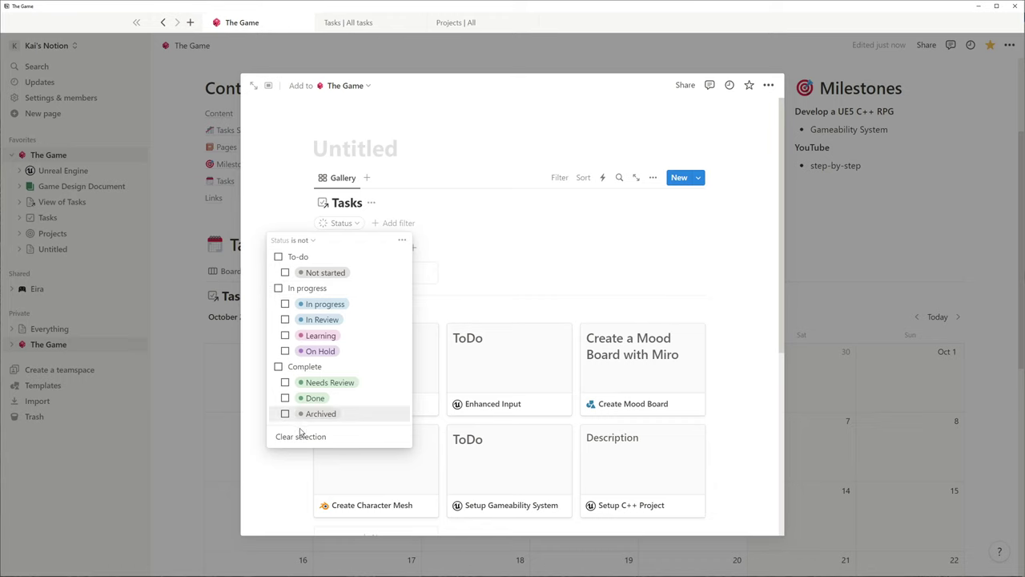
pyautogui.click(285, 398)
pyautogui.click(286, 413)
pyautogui.click(274, 207)
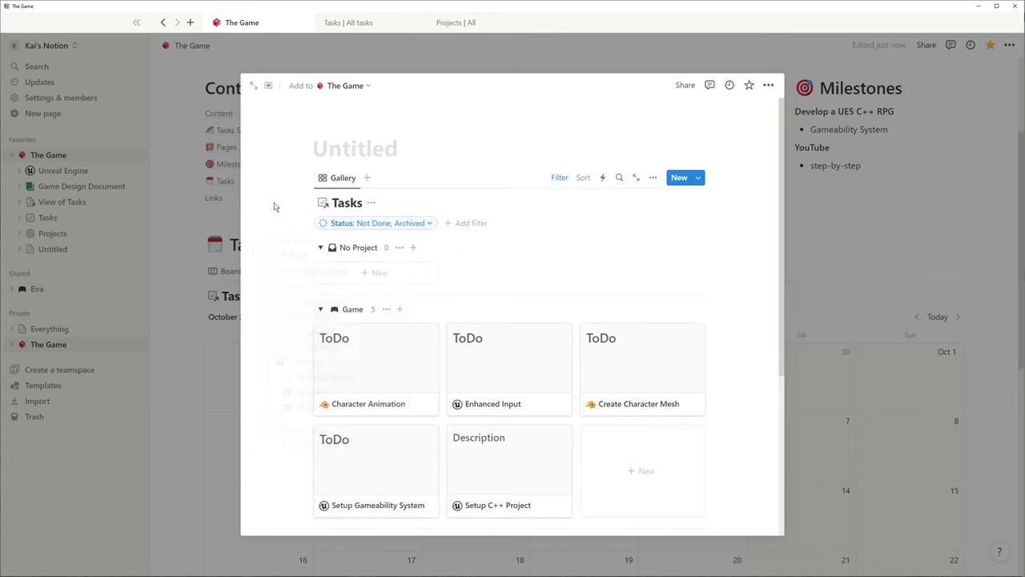
pyautogui.click(400, 250)
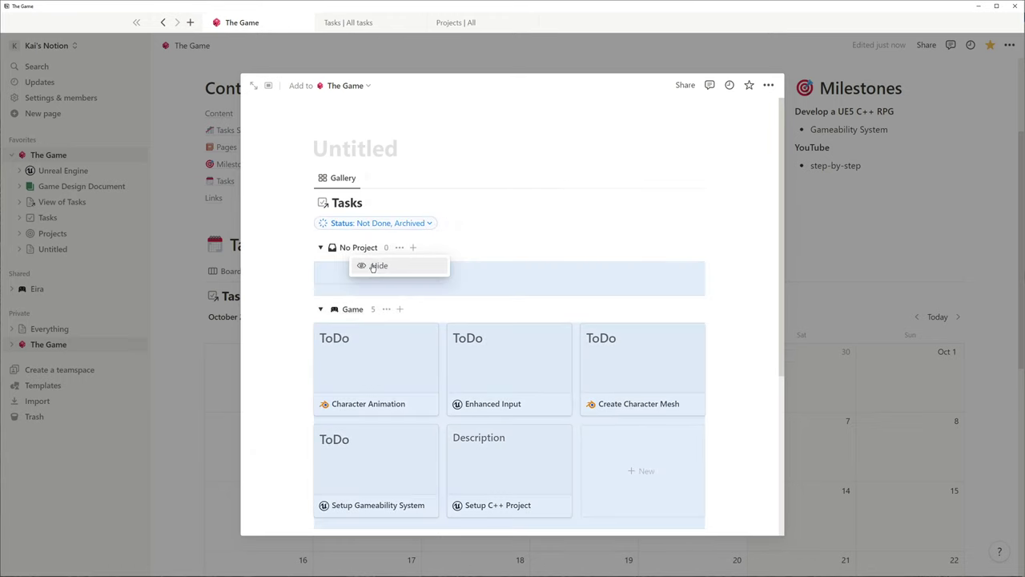
pyautogui.click(374, 267)
# - Duplicate the new gallery page three times
pyautogui.click(189, 343)
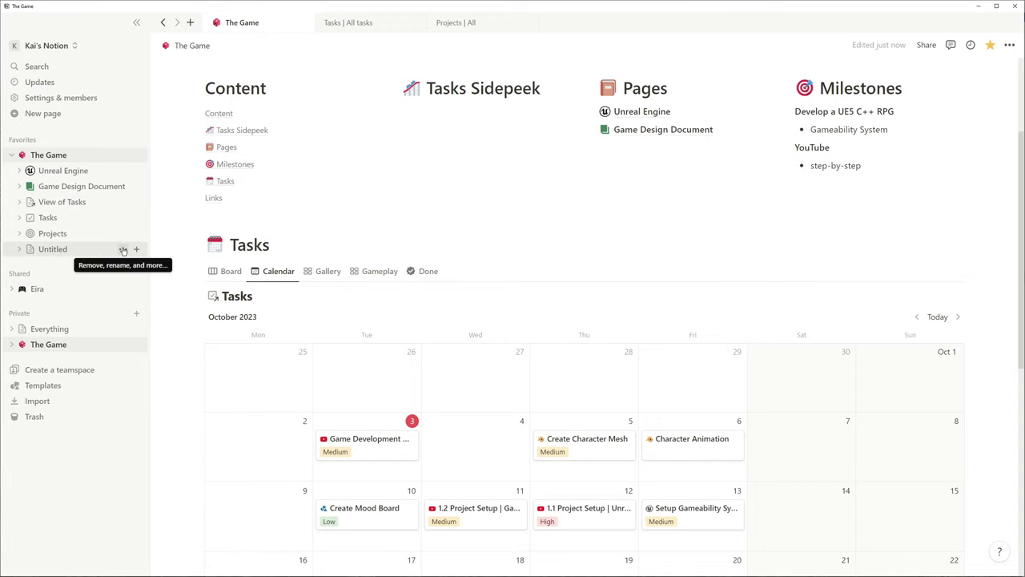
pyautogui.click(123, 250)
pyautogui.click(161, 291)
pyautogui.click(123, 249)
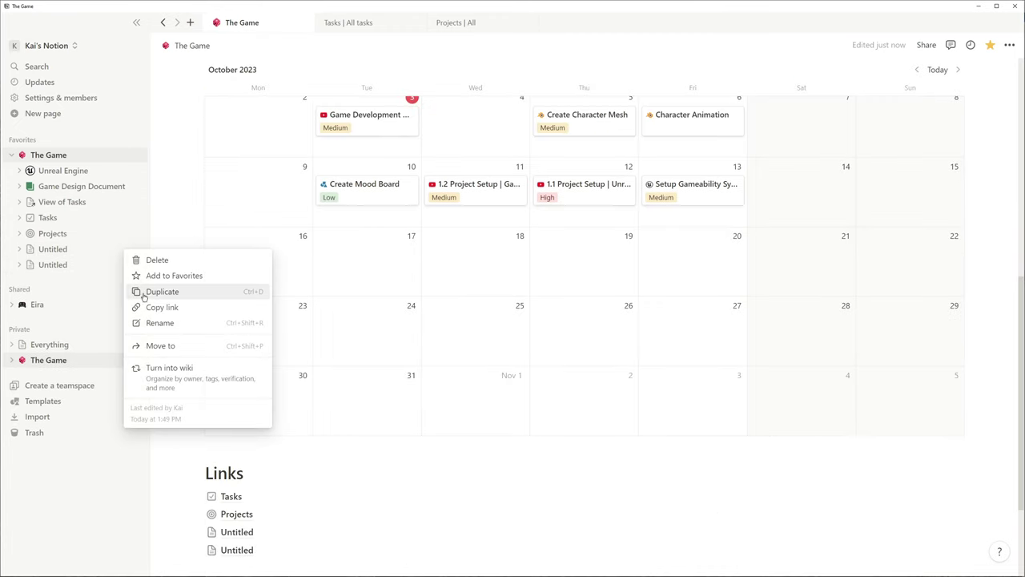
pyautogui.click(144, 294)
pyautogui.click(123, 249)
pyautogui.click(136, 293)
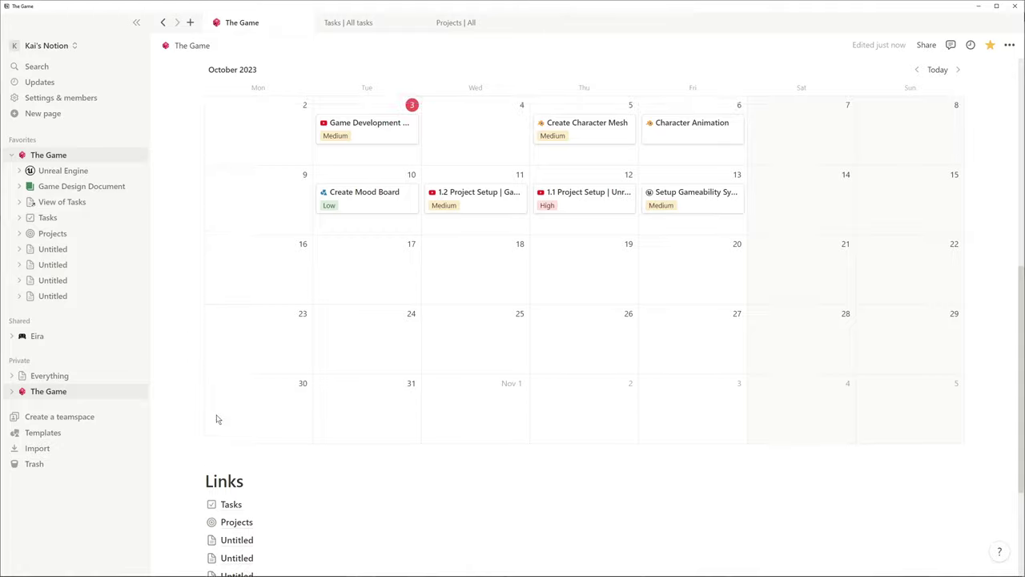
pyautogui.scroll(5, 216, 419)
# - Rename the first copy 'No Date' and give it a blue calendar icon
pyautogui.click(54, 253)
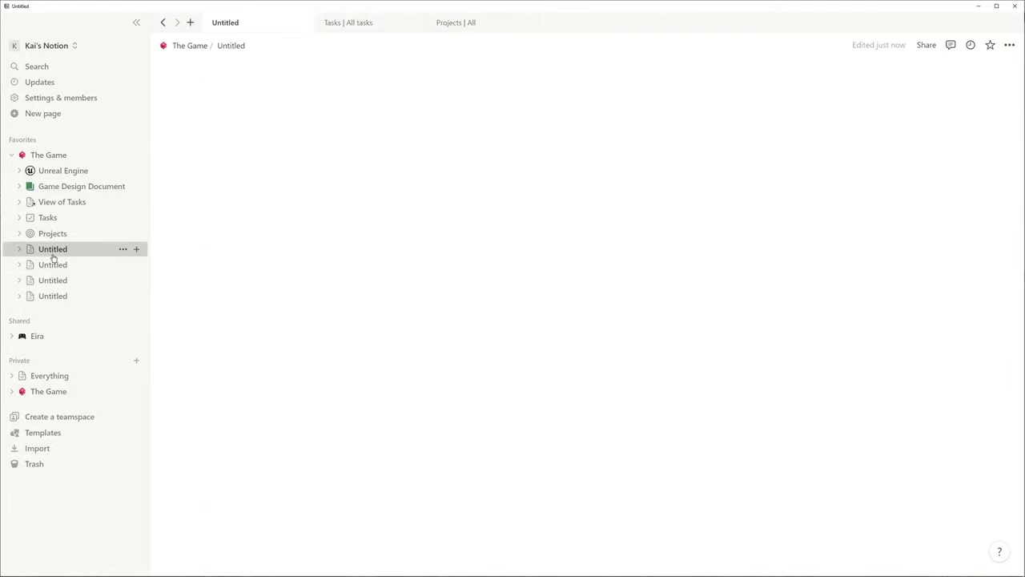
pyautogui.click(443, 135)
pyautogui.write('No Date')
pyautogui.click(393, 109)
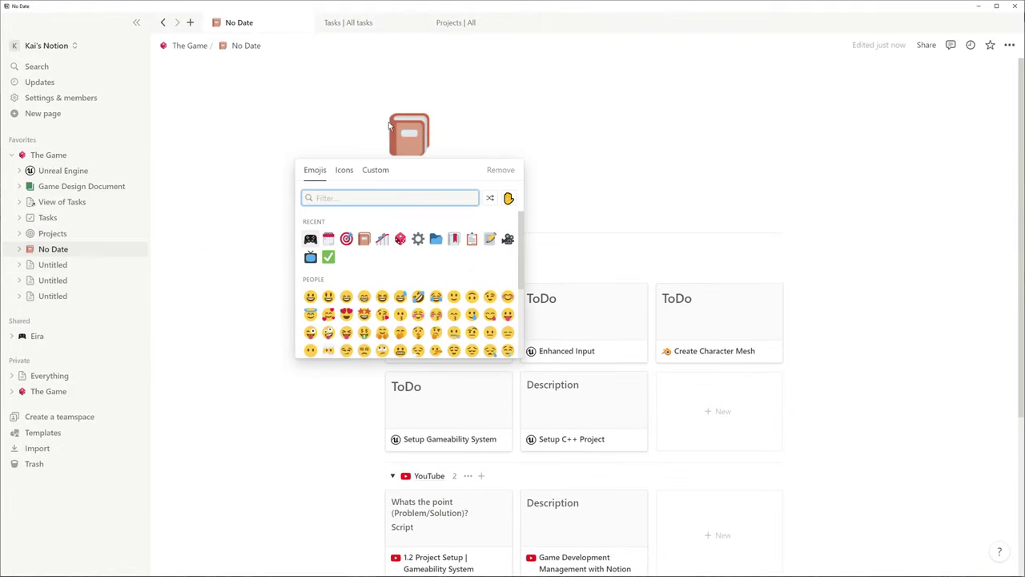
pyautogui.click(343, 169)
pyautogui.write('calen')
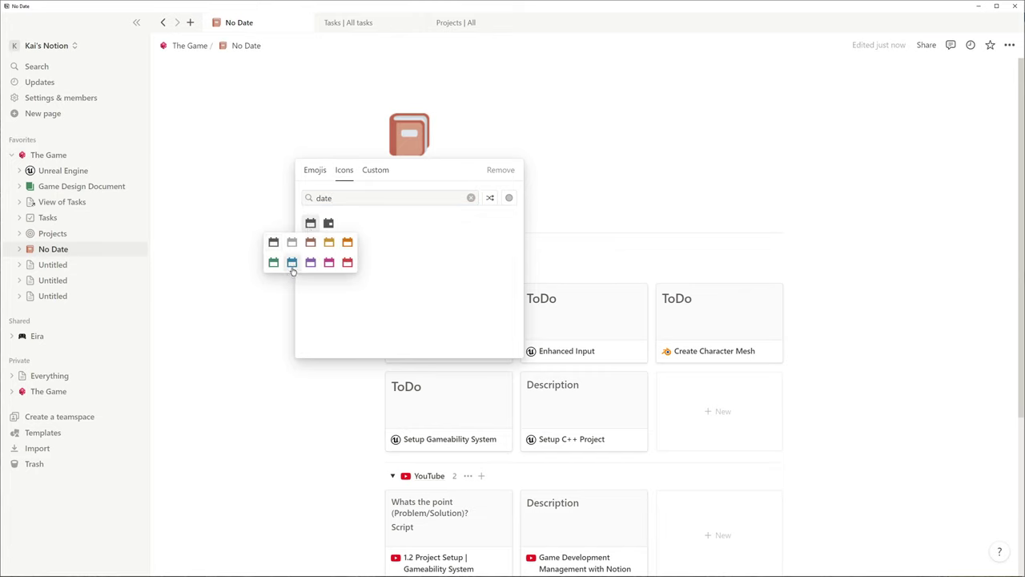
pyautogui.click(291, 265)
# - Add an advanced filter to No Date keeping only tasks whose Due is empty
pyautogui.click(532, 268)
pyautogui.click(517, 460)
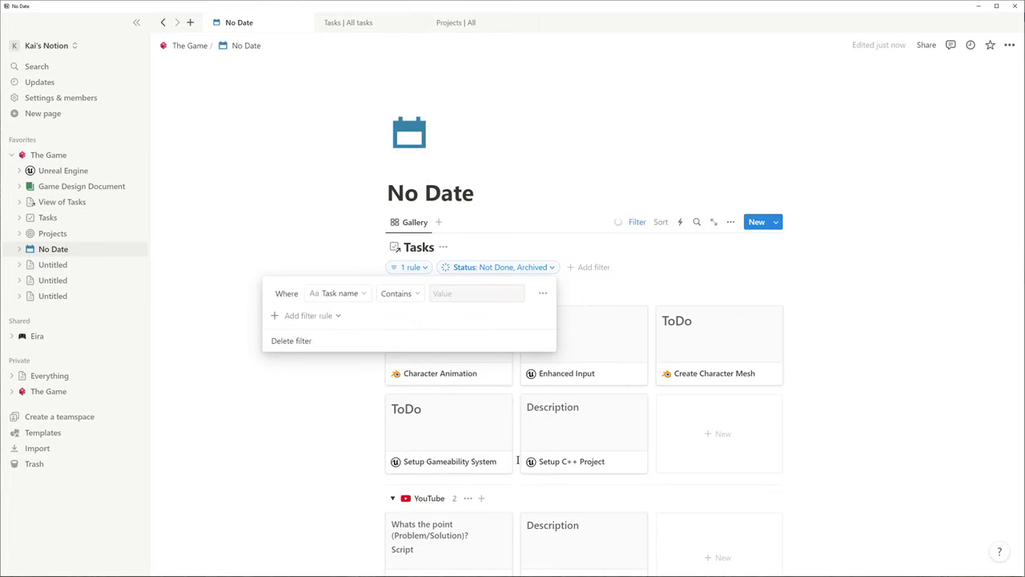
pyautogui.click(364, 295)
pyautogui.click(291, 368)
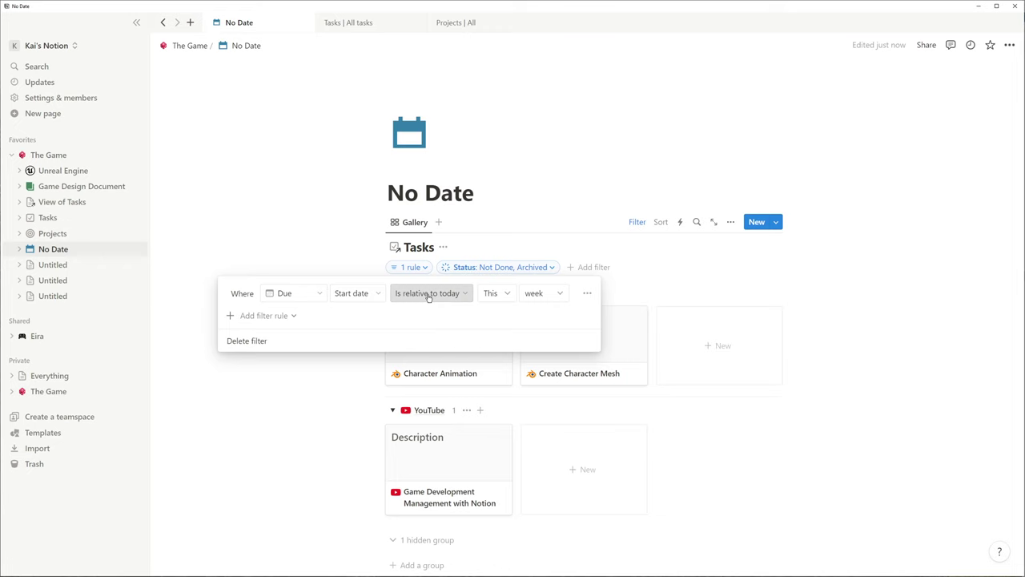
pyautogui.click(428, 294)
pyautogui.click(403, 423)
pyautogui.click(269, 374)
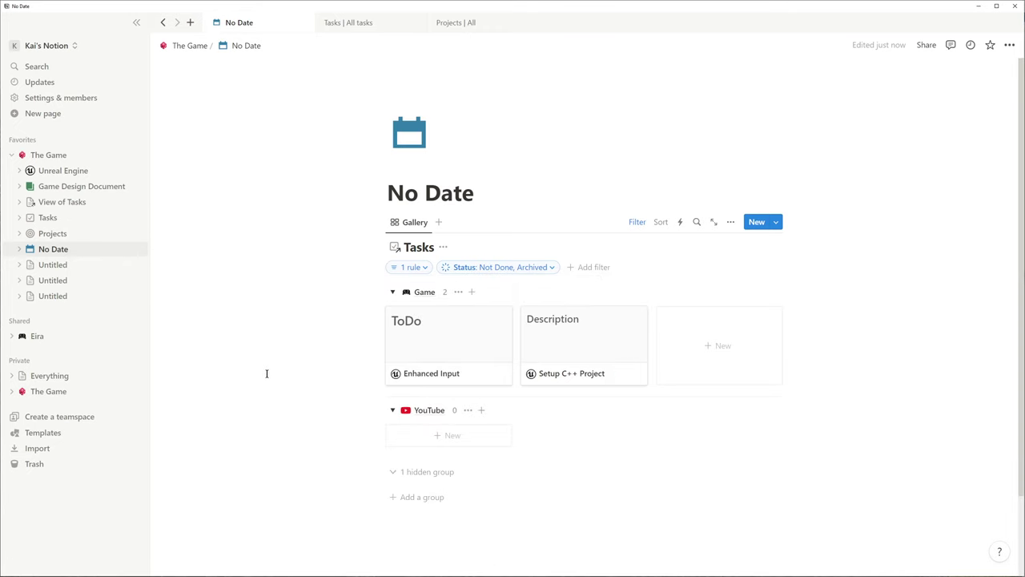
# - Rename the next copy 'Overdue' and give it an orange calendar icon
pyautogui.click(51, 264)
pyautogui.write('Overdue')
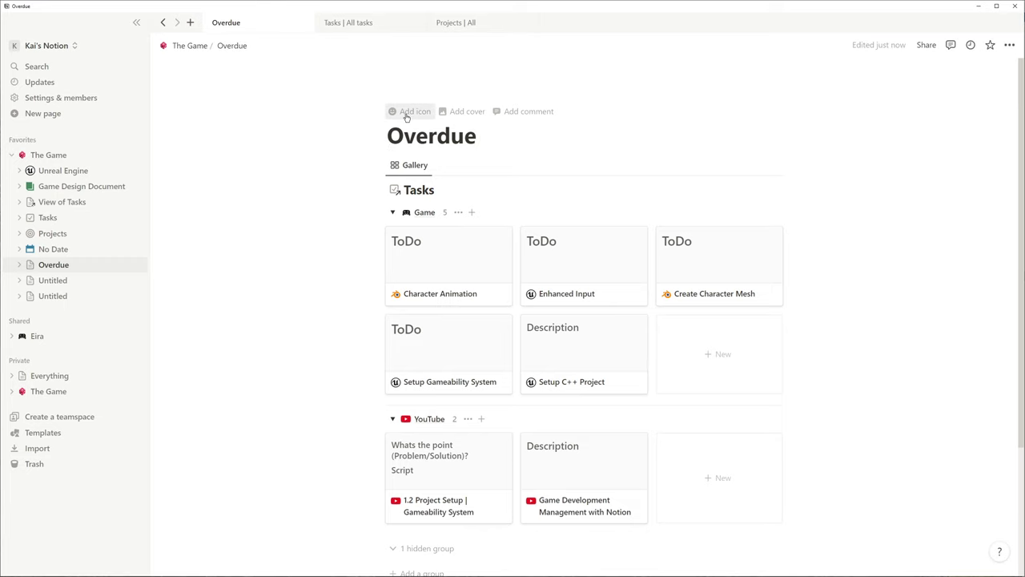
pyautogui.click(406, 110)
pyautogui.click(400, 126)
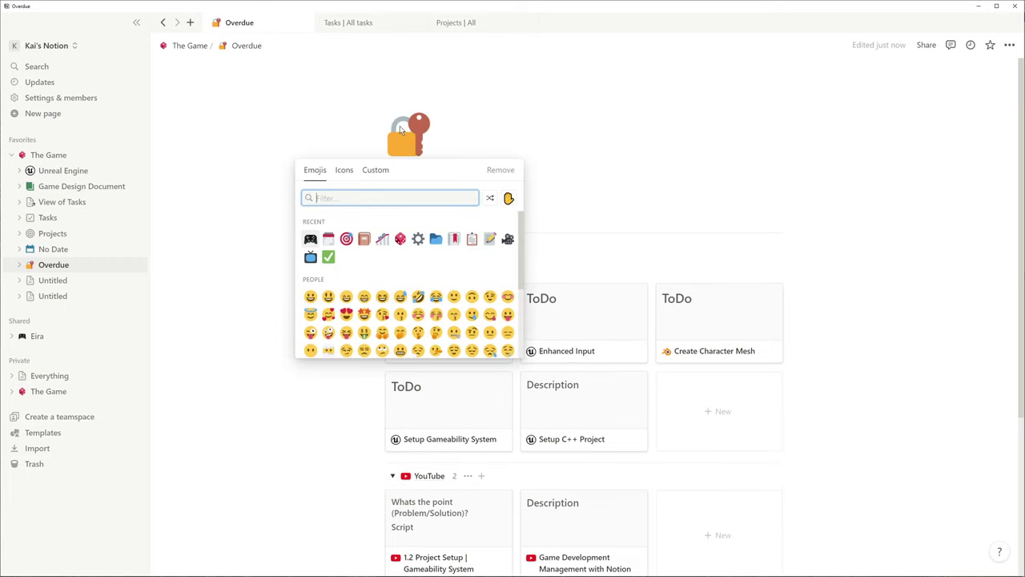
pyautogui.click(345, 170)
pyautogui.write('date')
pyautogui.click(366, 243)
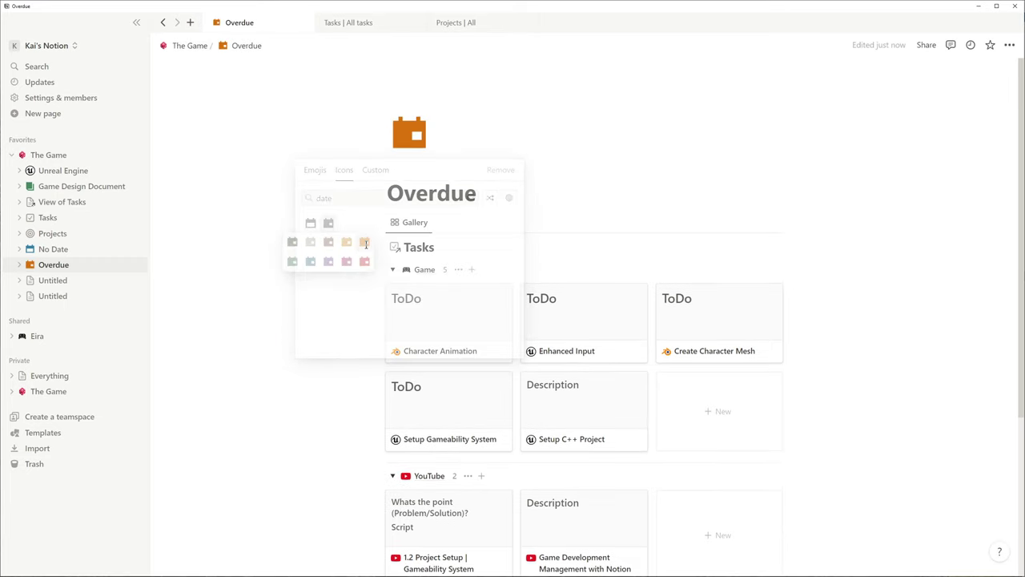
# - Filter Overdue to tasks with Due before Today, then title the third copy 'High Priority'
pyautogui.click(543, 267)
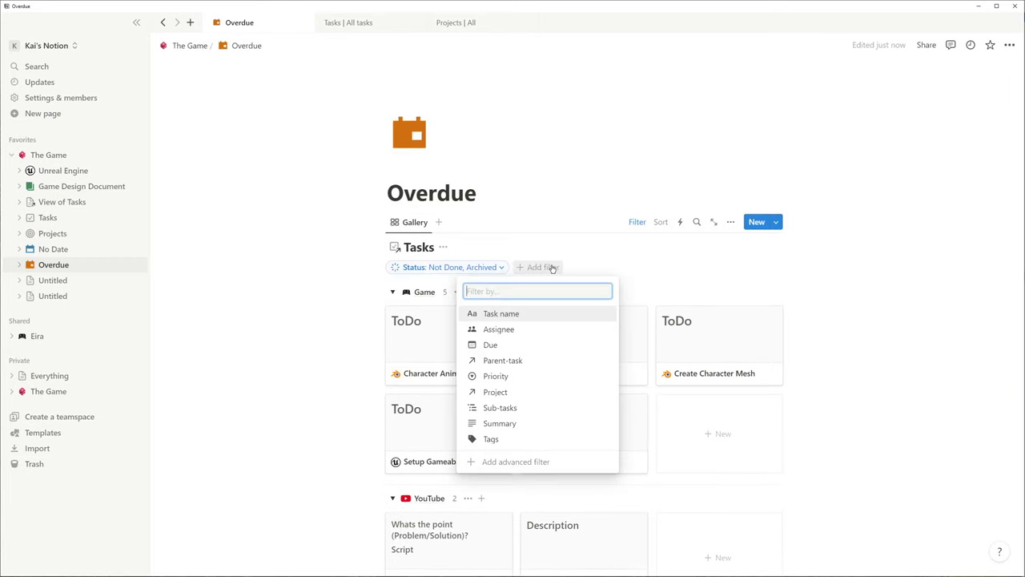
pyautogui.click(550, 460)
pyautogui.click(338, 293)
pyautogui.click(289, 372)
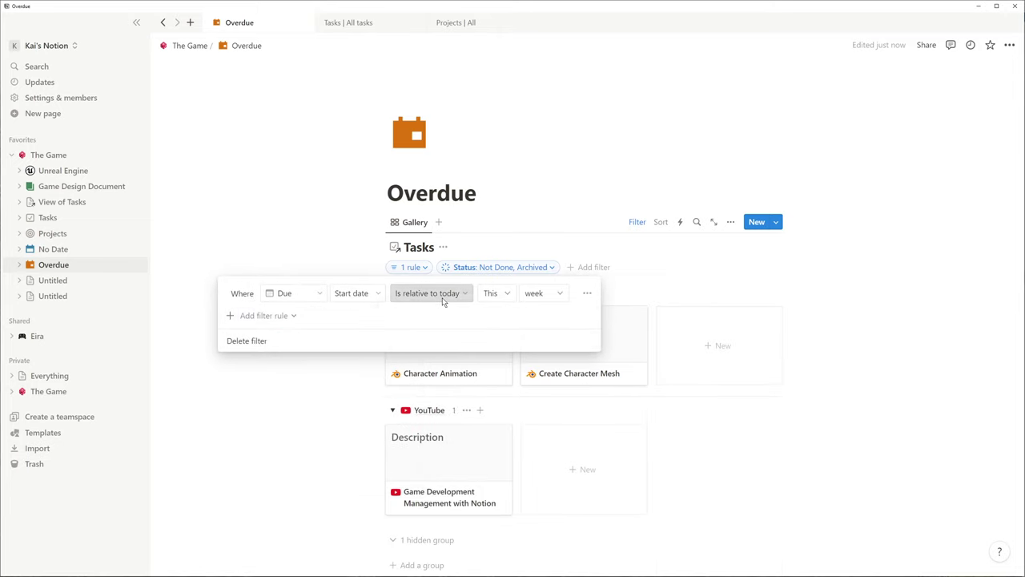
pyautogui.click(442, 297)
pyautogui.click(414, 328)
pyautogui.click(502, 293)
pyautogui.click(314, 173)
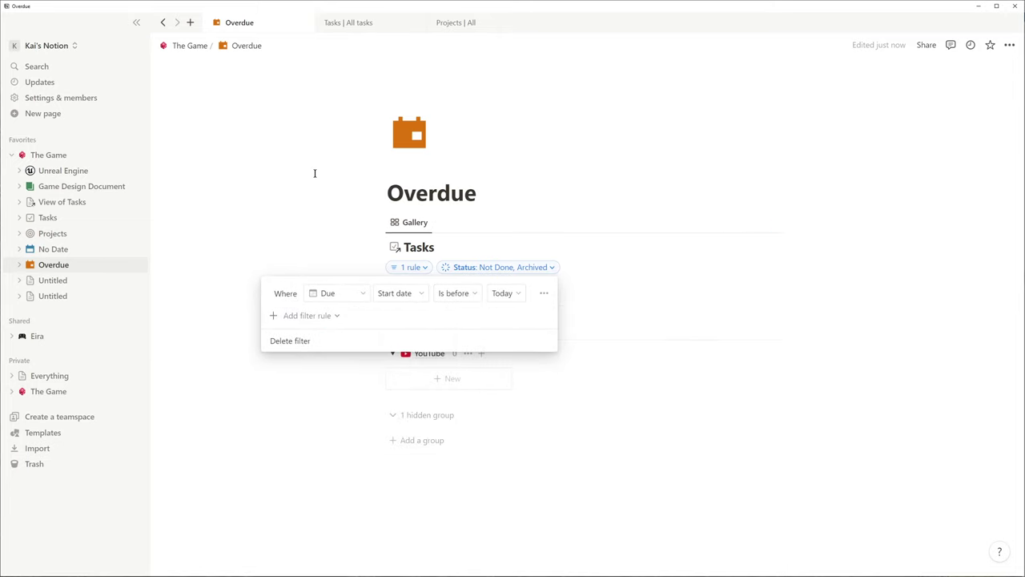
pyautogui.click(315, 173)
pyautogui.click(80, 280)
pyautogui.write('High Priority')
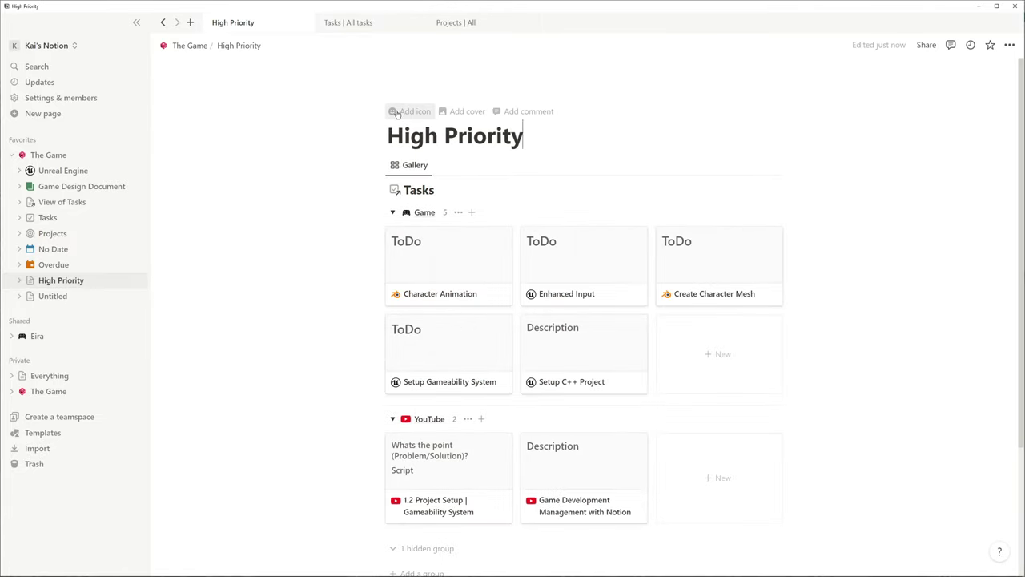
# - Give the High Priority page a red exclamation icon and filter its gallery to High priority
pyautogui.click(397, 111)
pyautogui.click(344, 170)
pyautogui.write('ex')
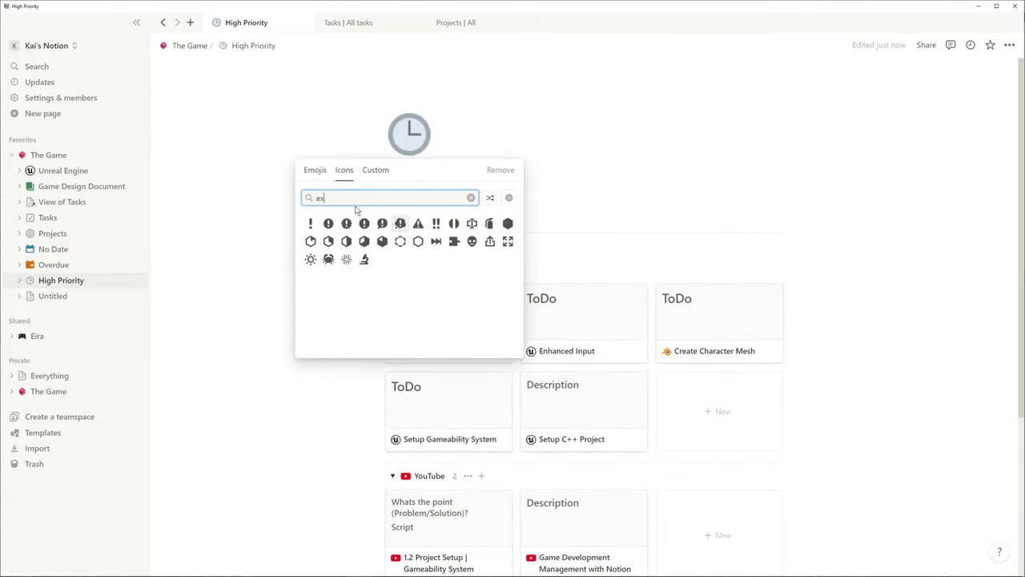
pyautogui.click(310, 223)
pyautogui.click(346, 260)
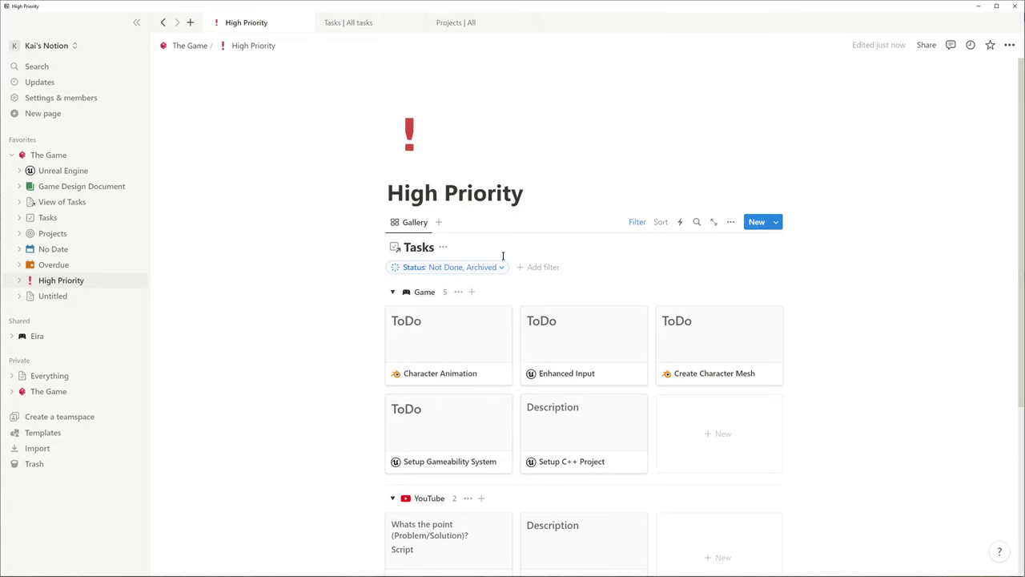
pyautogui.click(539, 267)
pyautogui.click(494, 374)
pyautogui.click(499, 353)
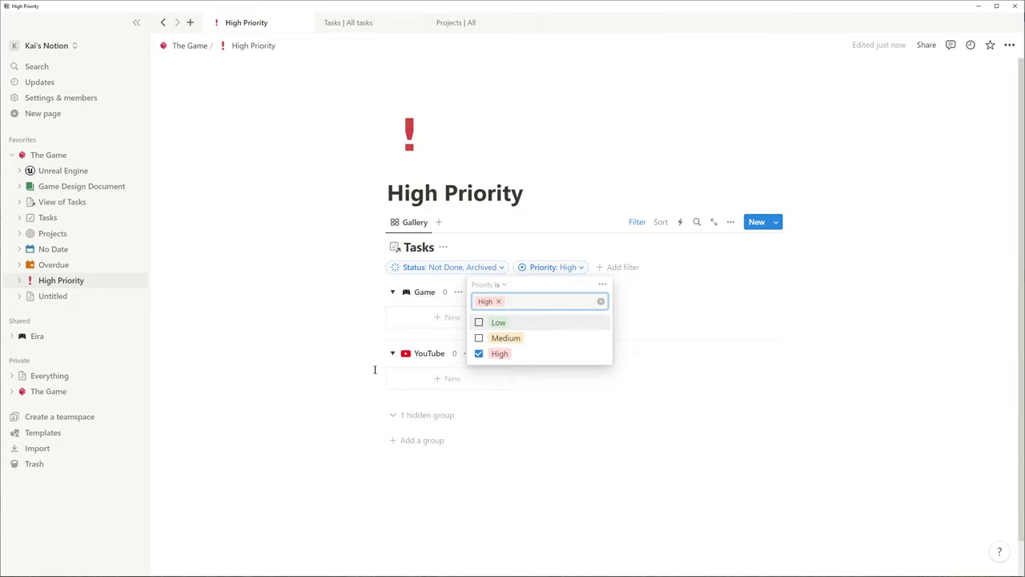
pyautogui.press('Escape')
# - Rename the last copied page to 'Needs Review' and give it a green arrow icon
pyautogui.click(47, 300)
pyautogui.write('Needs Revi')
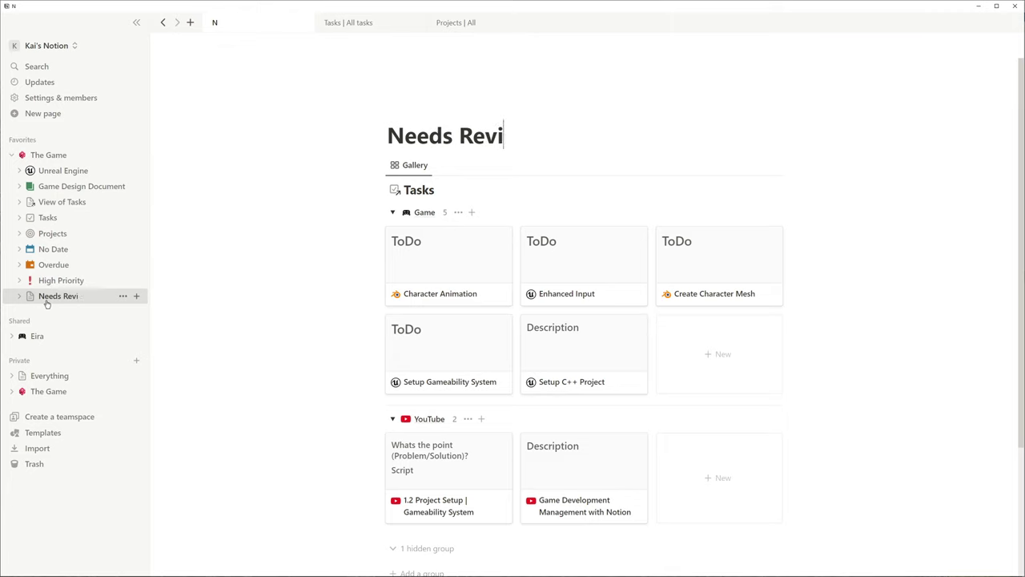
pyautogui.write('ew')
pyautogui.click(404, 111)
pyautogui.click(345, 170)
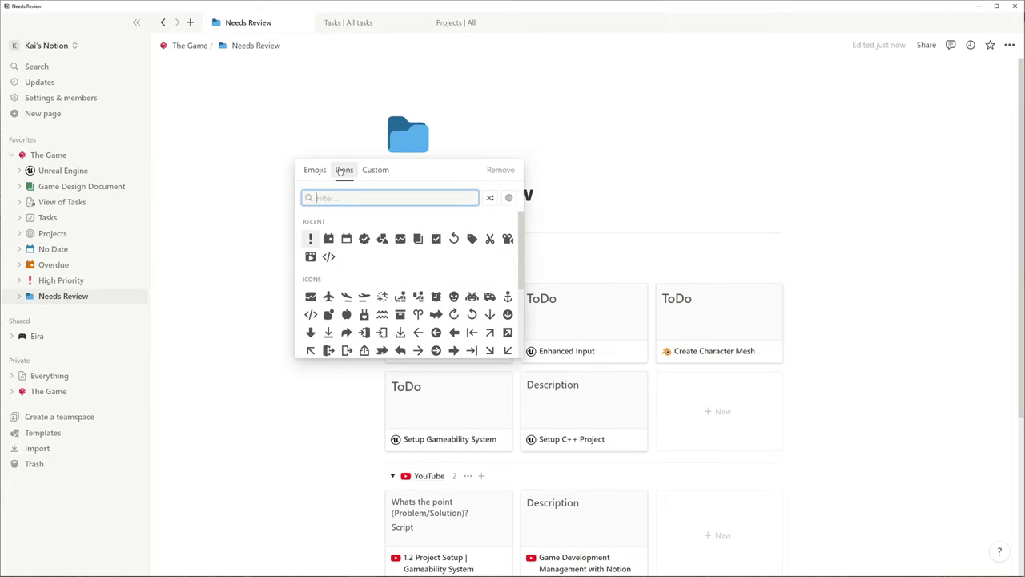
pyautogui.write('arrow')
pyautogui.moveTo(312, 280)
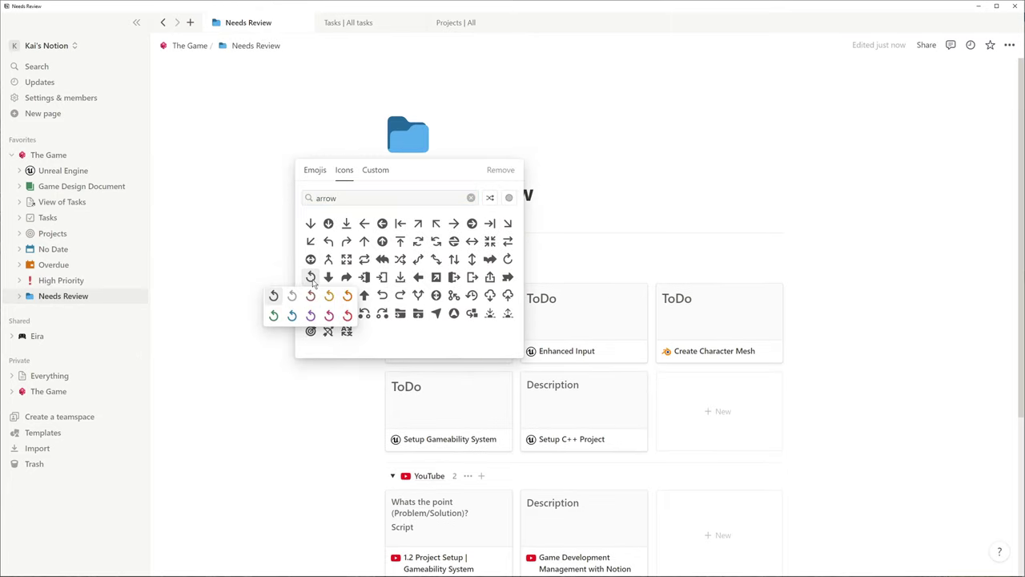
pyautogui.click(275, 316)
# - Filter its tasks to Status is Needs Review only, then return to The Game page
pyautogui.click(637, 221)
pyautogui.click(548, 267)
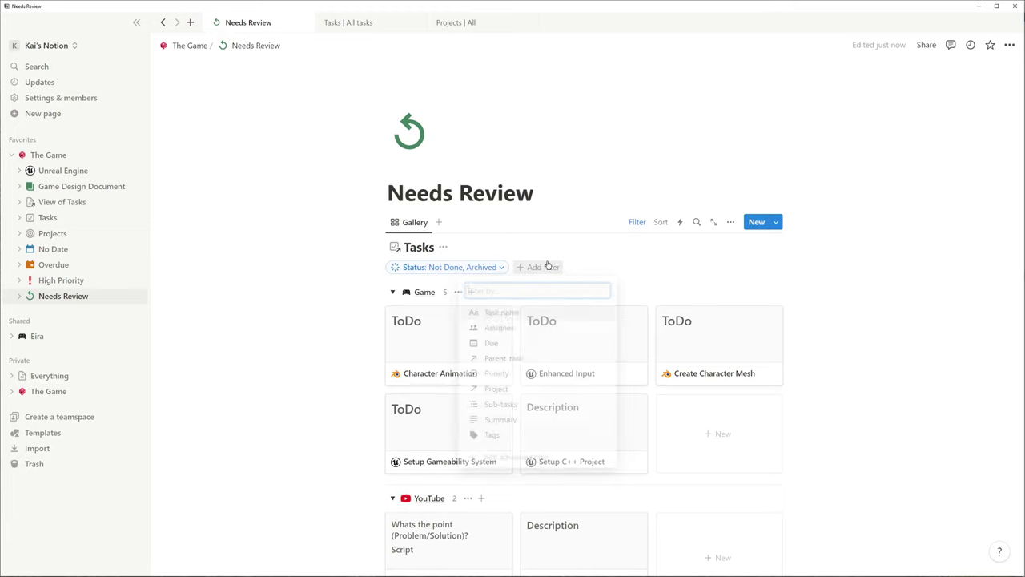
pyautogui.click(457, 269)
pyautogui.click(401, 284)
pyautogui.click(375, 304)
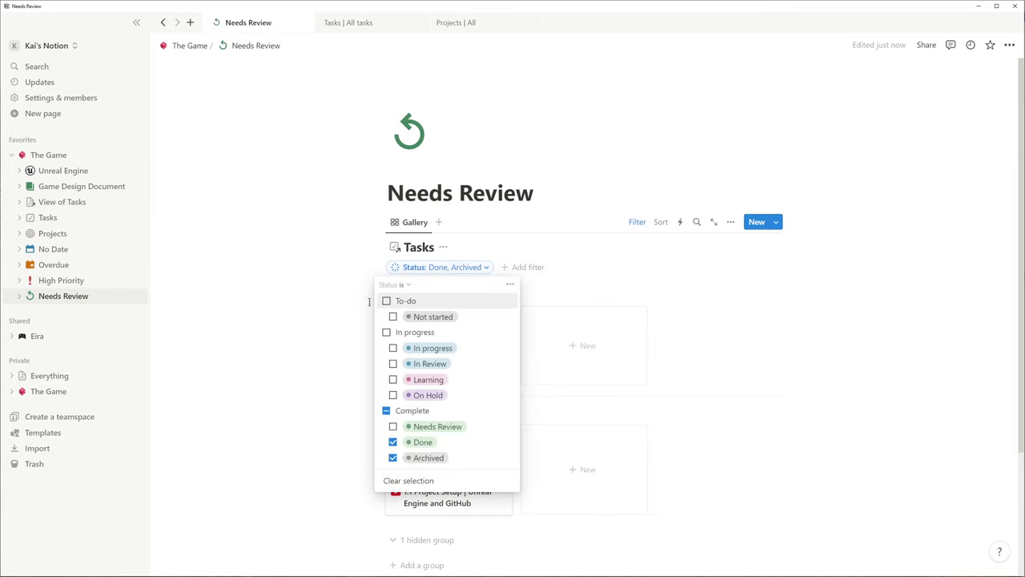
pyautogui.click(416, 426)
pyautogui.click(393, 441)
pyautogui.click(392, 457)
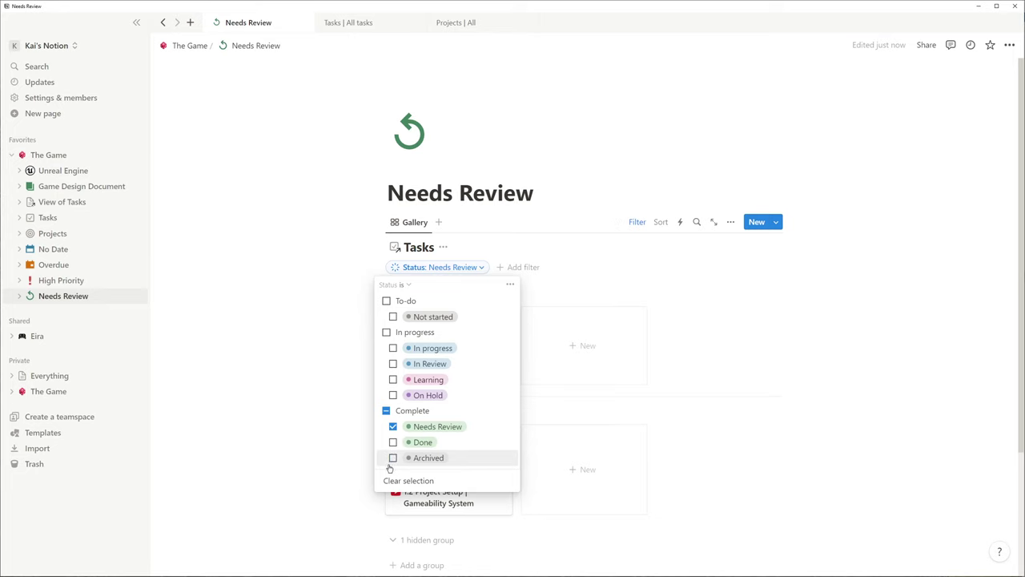
pyautogui.click(336, 450)
pyautogui.click(48, 154)
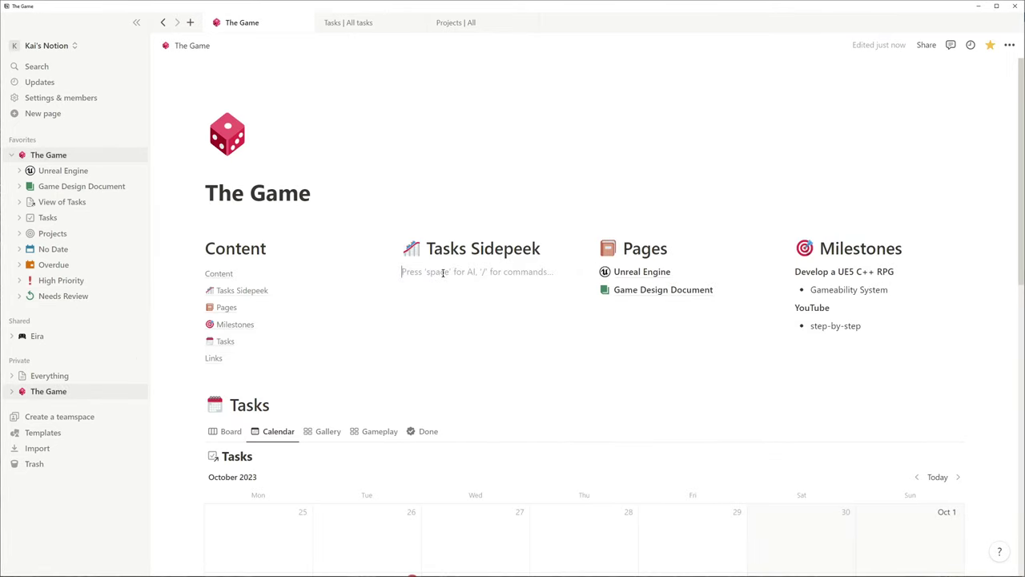
# - Add a No Date button with a calendar icon that opens the No Date page in side peek
pyautogui.write('/but')
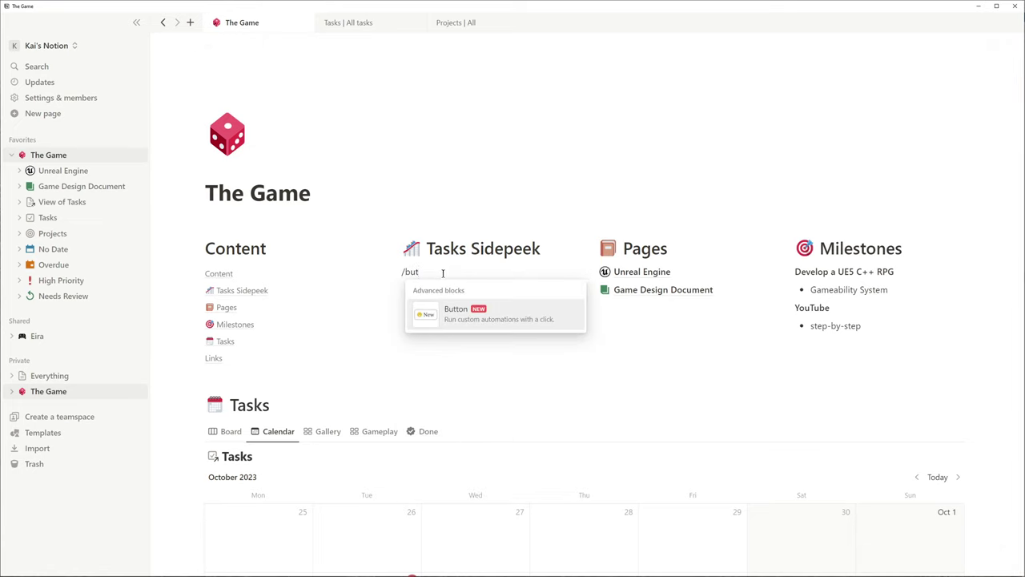
pyautogui.press('Return')
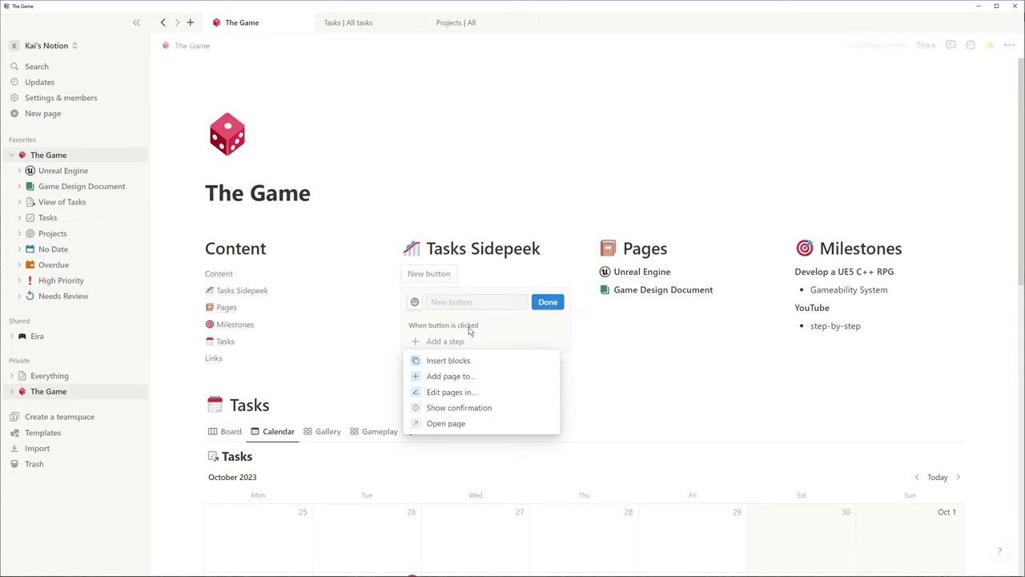
pyautogui.click(460, 430)
pyautogui.click(485, 351)
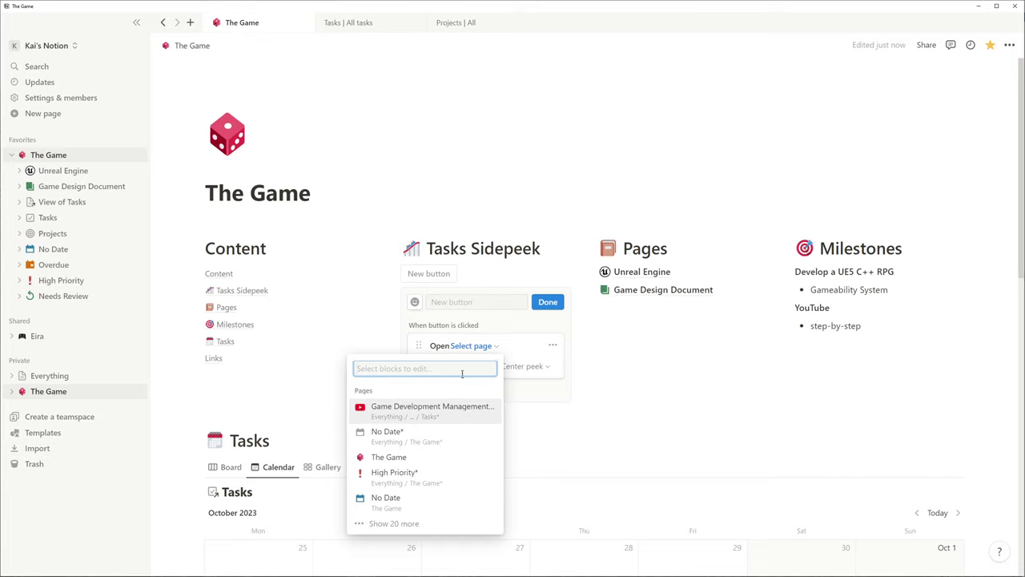
pyautogui.click(369, 497)
pyautogui.click(550, 366)
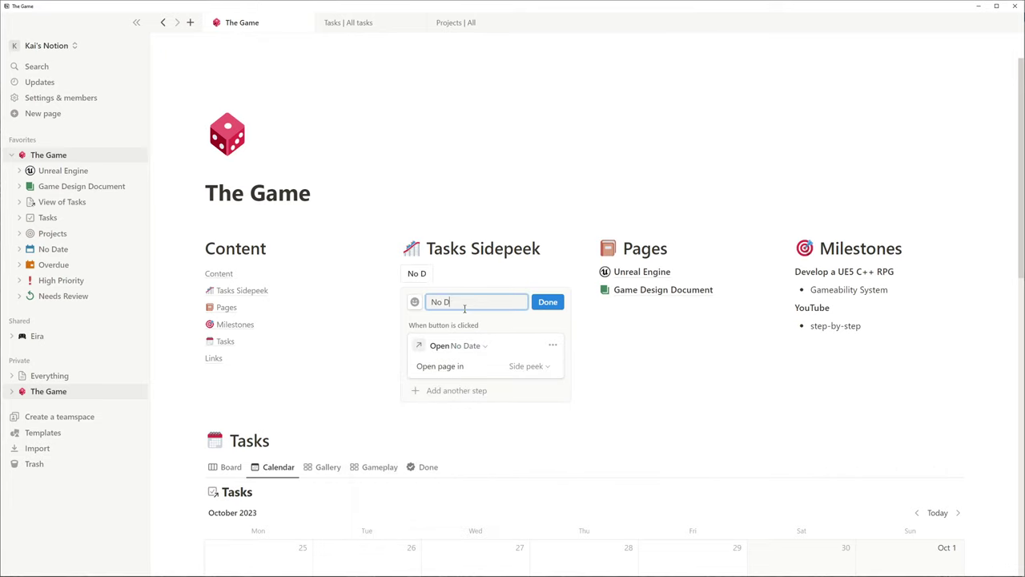
pyautogui.write('ate')
pyautogui.click(414, 302)
pyautogui.click(360, 377)
pyautogui.click(548, 301)
# - Duplicate it into an Overdue button with an orange icon, opening the Overdue page
pyautogui.hotkey('ctrl', 'd')
pyautogui.hotkey('ctrl', 'd')
pyautogui.hotkey('ctrl', 'd')
pyautogui.click(552, 323)
pyautogui.click(455, 367)
pyautogui.write('overd')
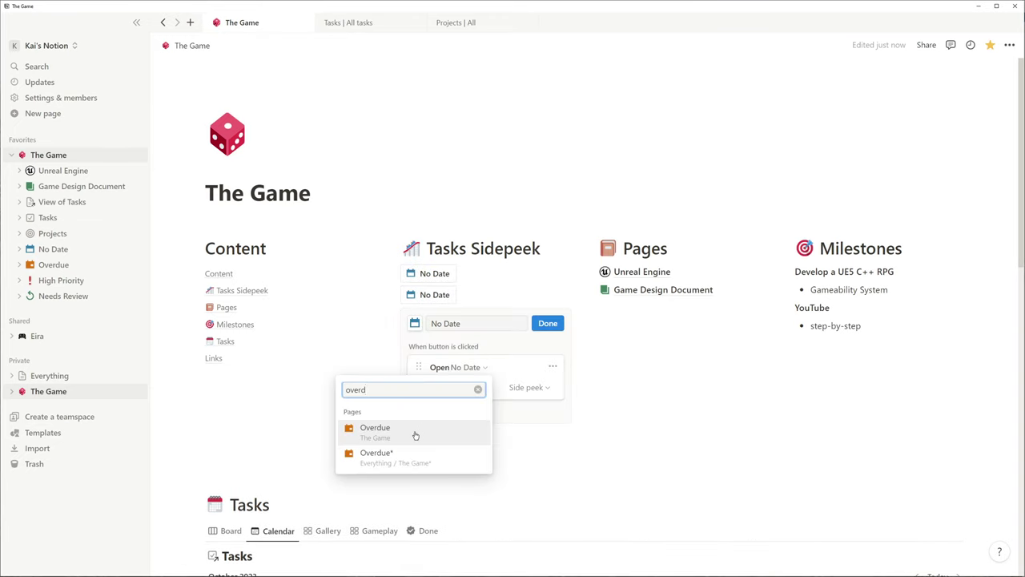
pyautogui.click(415, 433)
pyautogui.click(414, 323)
pyautogui.click(435, 347)
pyautogui.write('Overdue')
pyautogui.click(297, 311)
# - Make the third button High Priority, opening the High Priority page with a red icon
pyautogui.click(462, 318)
pyautogui.write('High Pri')
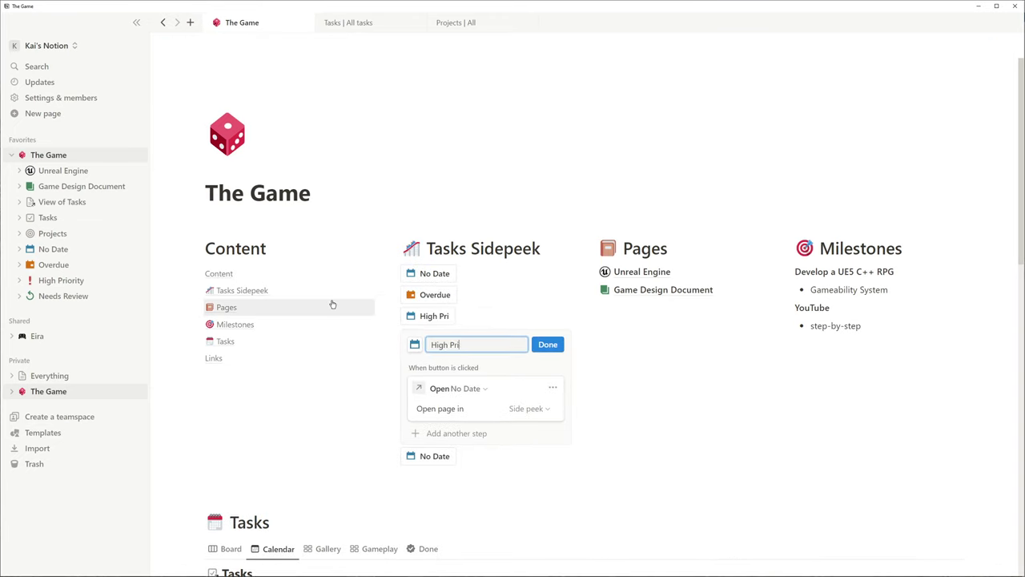
pyautogui.write('ority')
pyautogui.click(455, 388)
pyautogui.click(378, 341)
pyautogui.click(414, 345)
# - Make the fourth button Needs Review, opening the Needs Review page with a green arrow icon
pyautogui.click(400, 424)
pyautogui.click(296, 336)
pyautogui.click(465, 336)
pyautogui.write('Needs Revie')
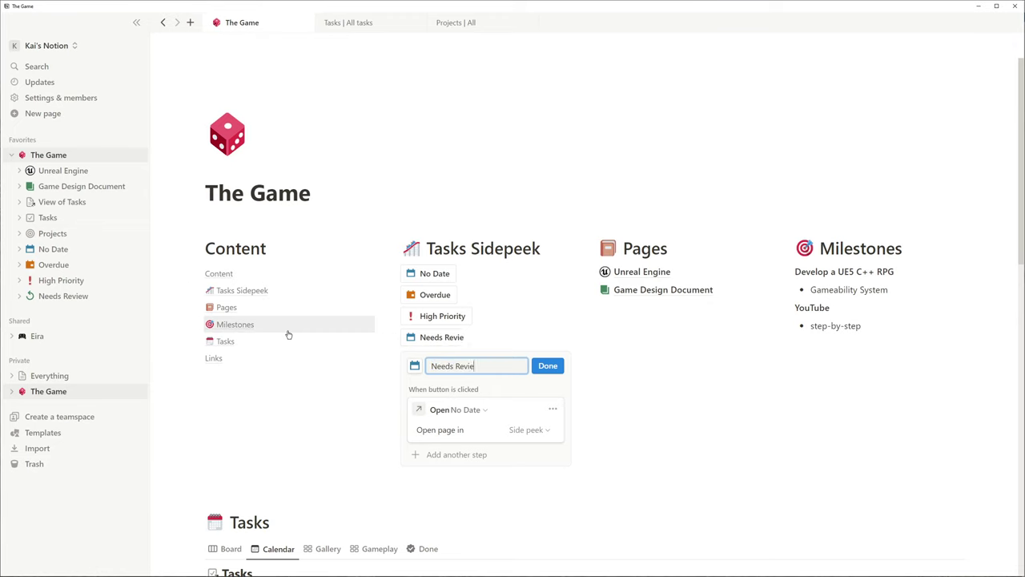
pyautogui.write('w')
pyautogui.click(455, 409)
pyautogui.write('needs')
pyautogui.click(448, 272)
pyautogui.click(414, 366)
pyautogui.click(320, 208)
pyautogui.click(548, 366)
pyautogui.scroll(-2, 581, 265)
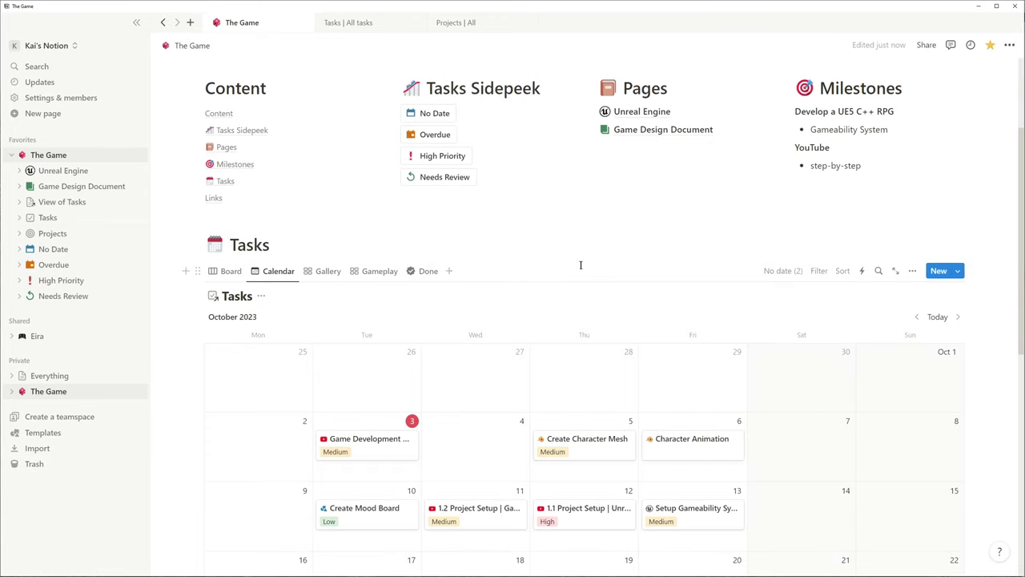
# - From the No Date side peek, drag Setup C++ Project onto October 14
pyautogui.click(435, 113)
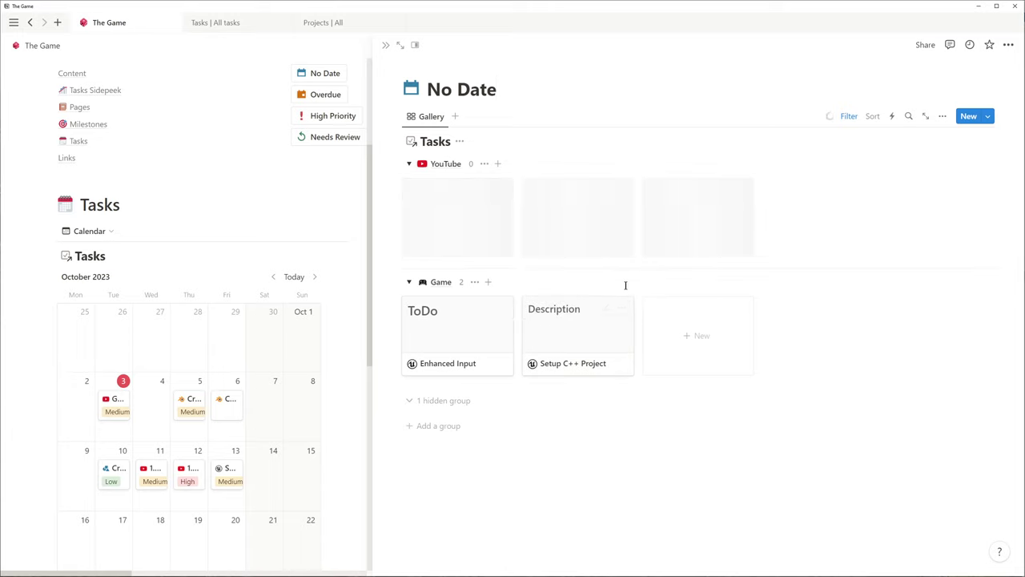
pyautogui.moveTo(594, 322); pyautogui.dragTo(262, 482)
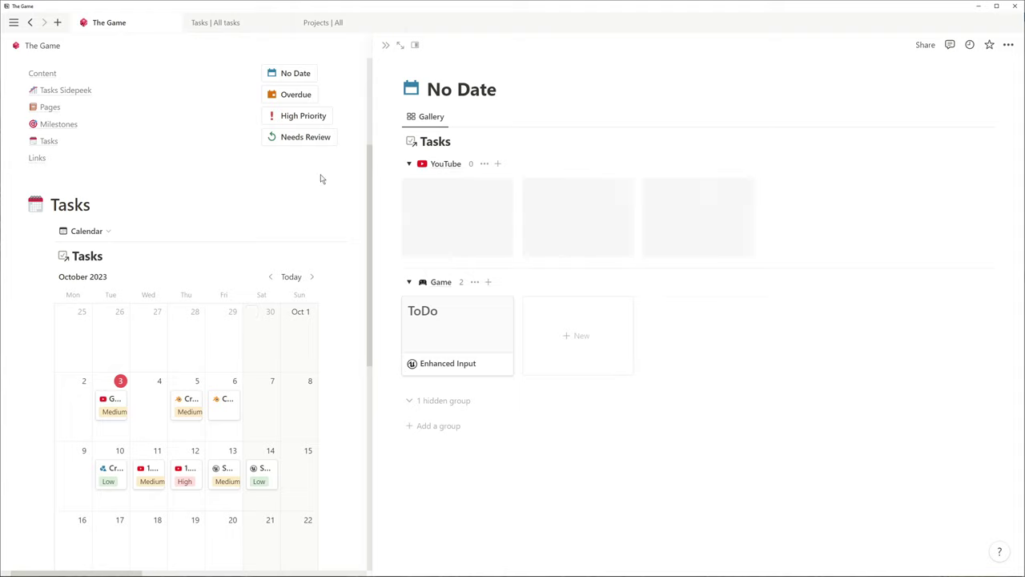
pyautogui.click(320, 174)
# - From the Needs Review side peek, open the Gameability System setup task and reassign it
pyautogui.click(445, 137)
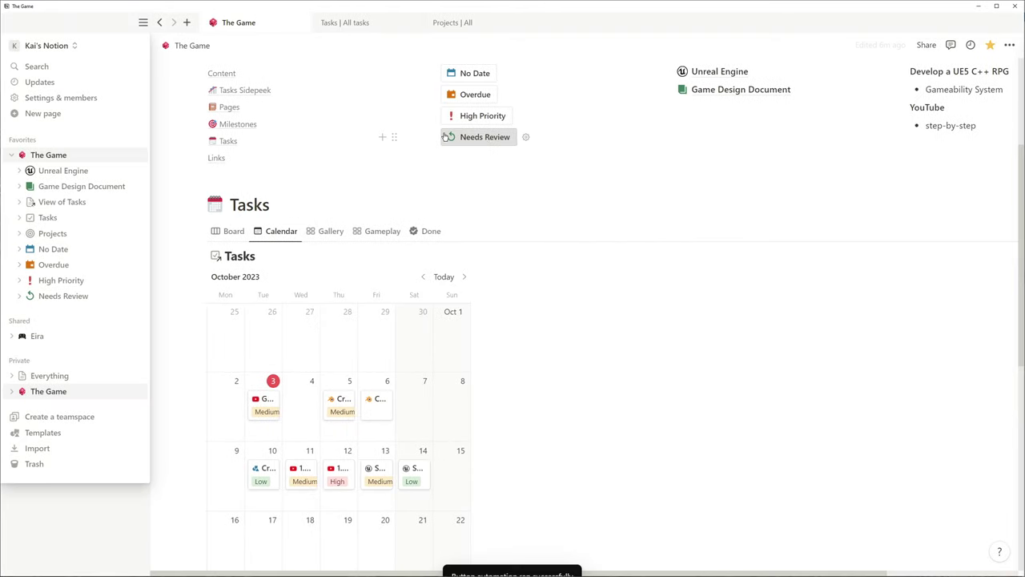
pyautogui.click(487, 347)
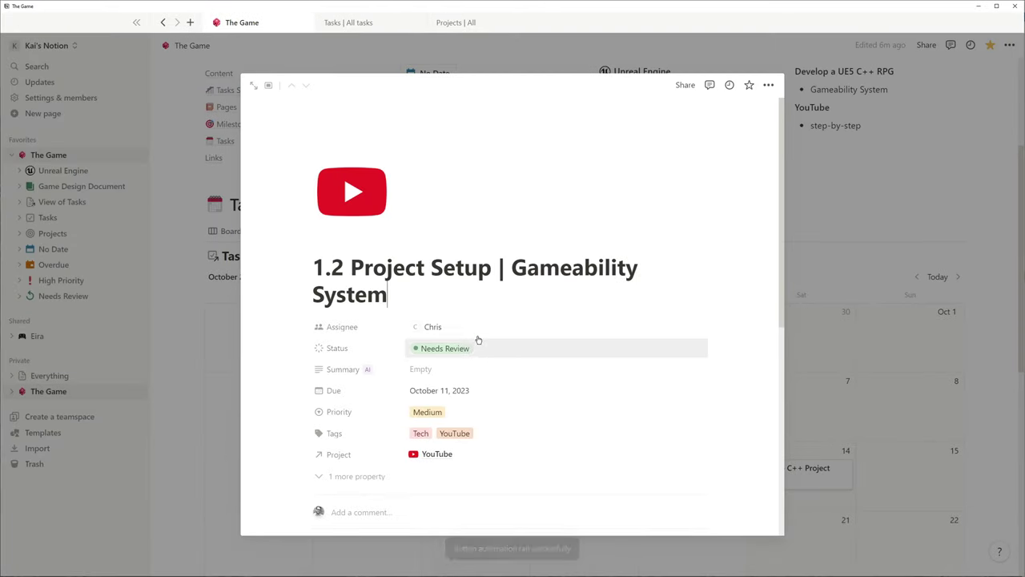
pyautogui.click(481, 330)
pyautogui.click(449, 328)
pyautogui.click(424, 363)
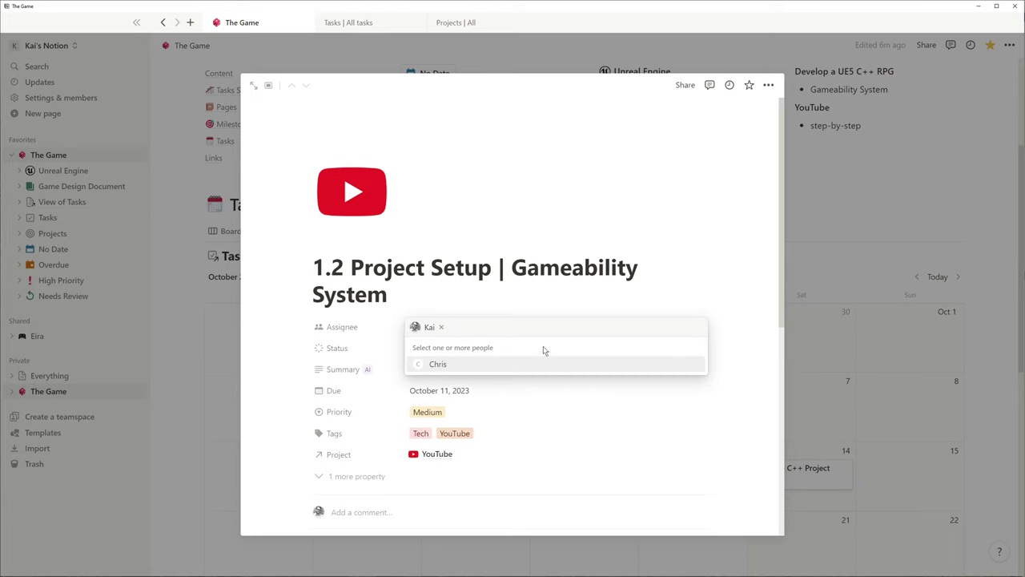
pyautogui.click(723, 274)
# - Set the task to In Review, due October 6, then switch Tasks to Board view
pyautogui.click(437, 347)
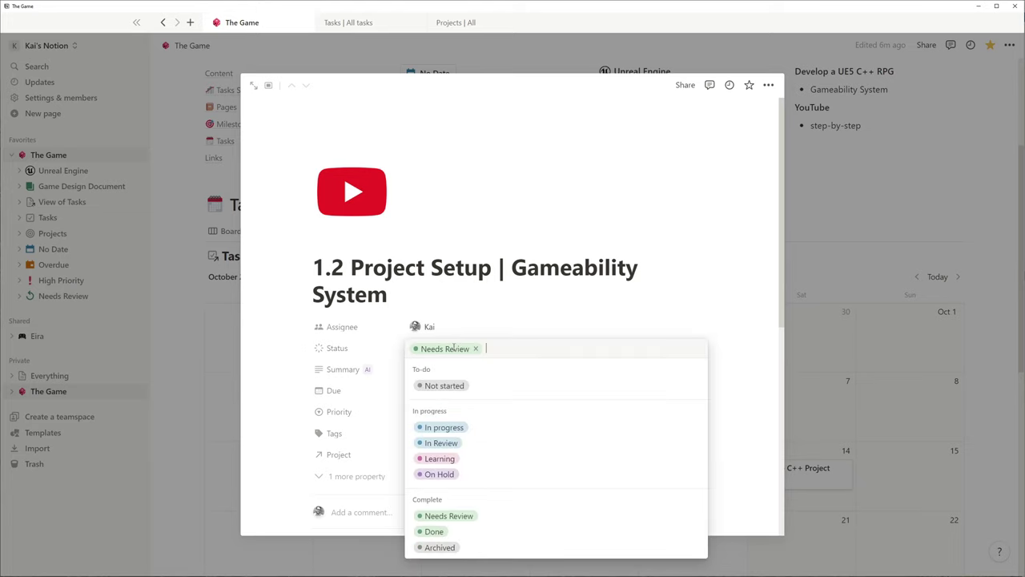
pyautogui.click(424, 423)
pyautogui.click(439, 390)
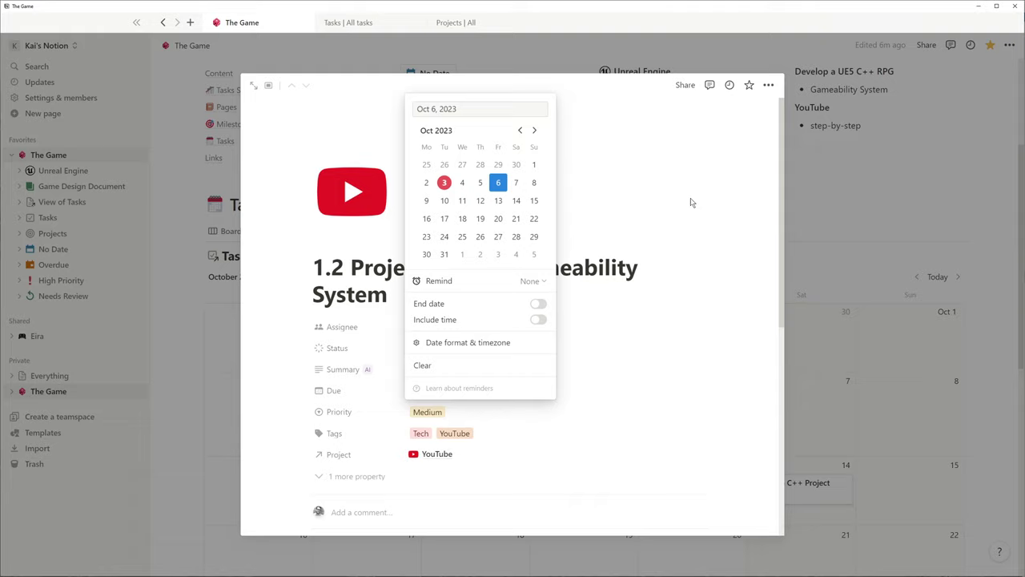
pyautogui.click(956, 198)
pyautogui.click(231, 231)
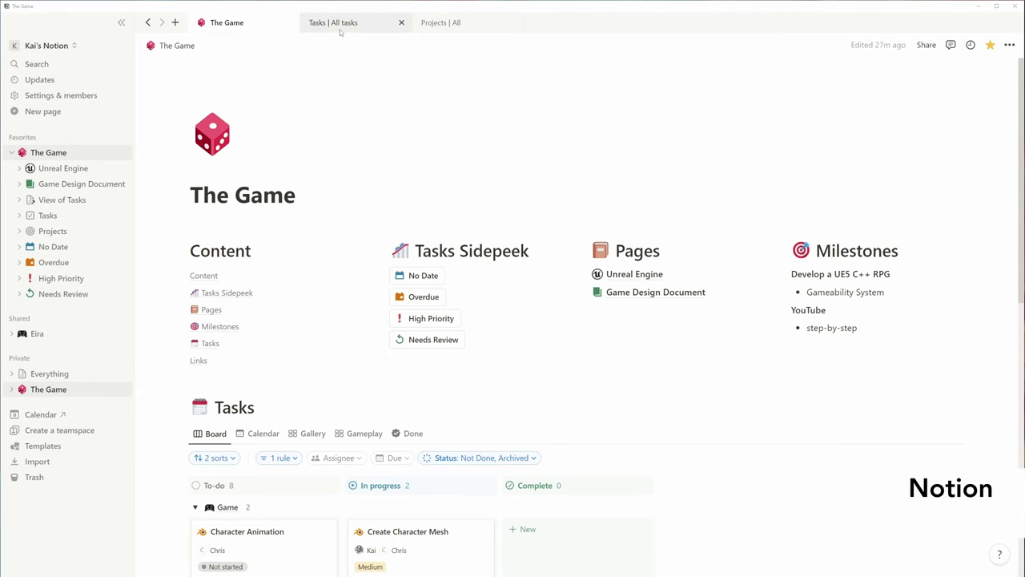
# - Add a Calendar view and a Timeline view to the Tasks | All tasks database
pyautogui.click(340, 29)
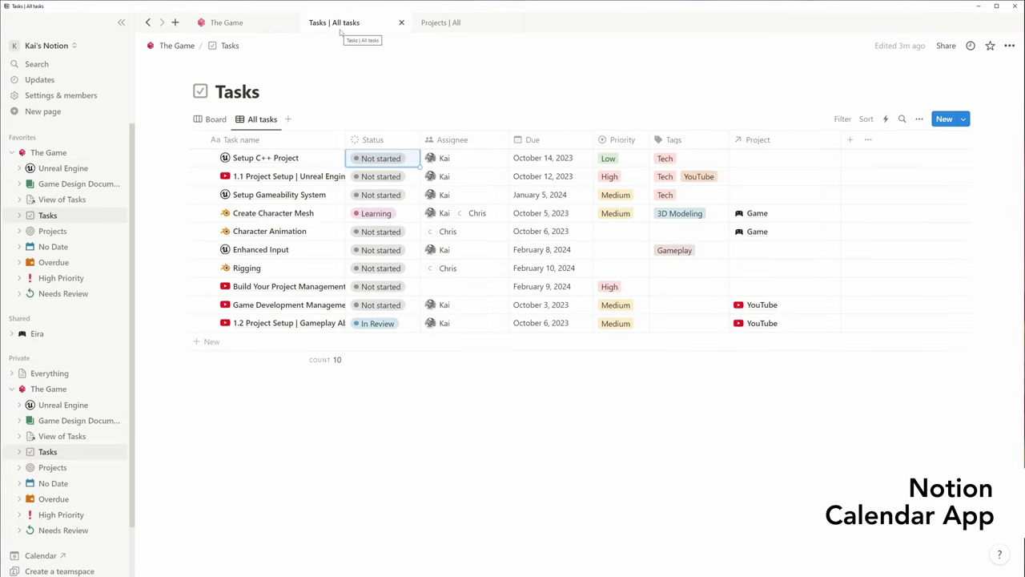
pyautogui.click(292, 119)
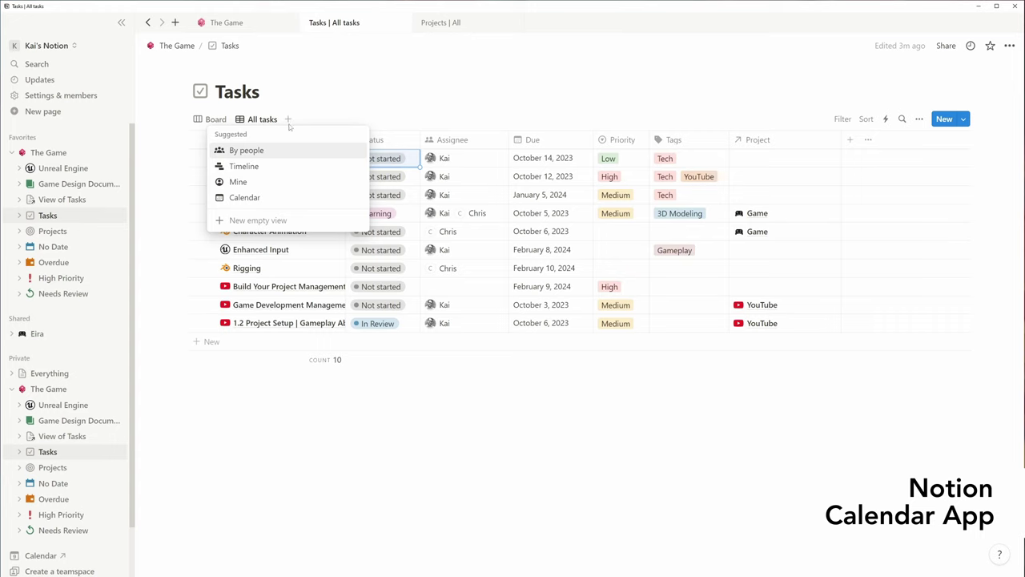
pyautogui.click(276, 197)
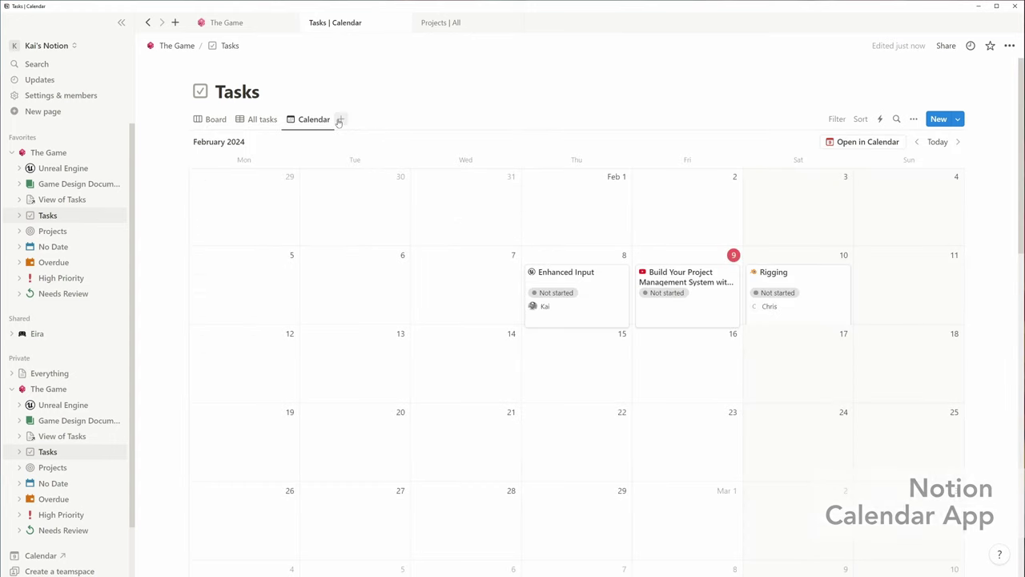
pyautogui.click(340, 119)
pyautogui.click(312, 165)
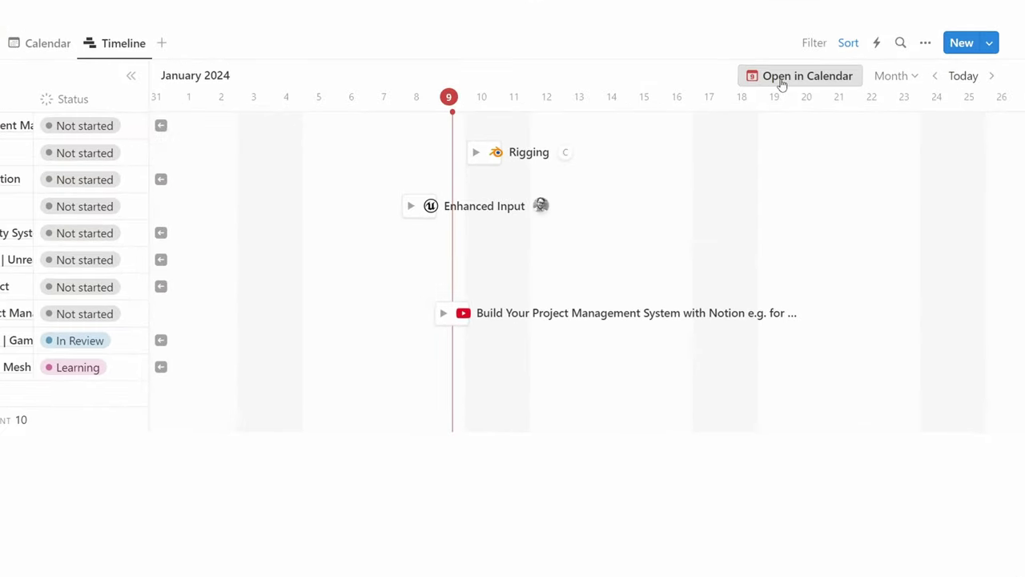
# - Open Notion Calendar and connect the Notion workspace under Settings > Notion, allowing access in the browser
pyautogui.click(781, 82)
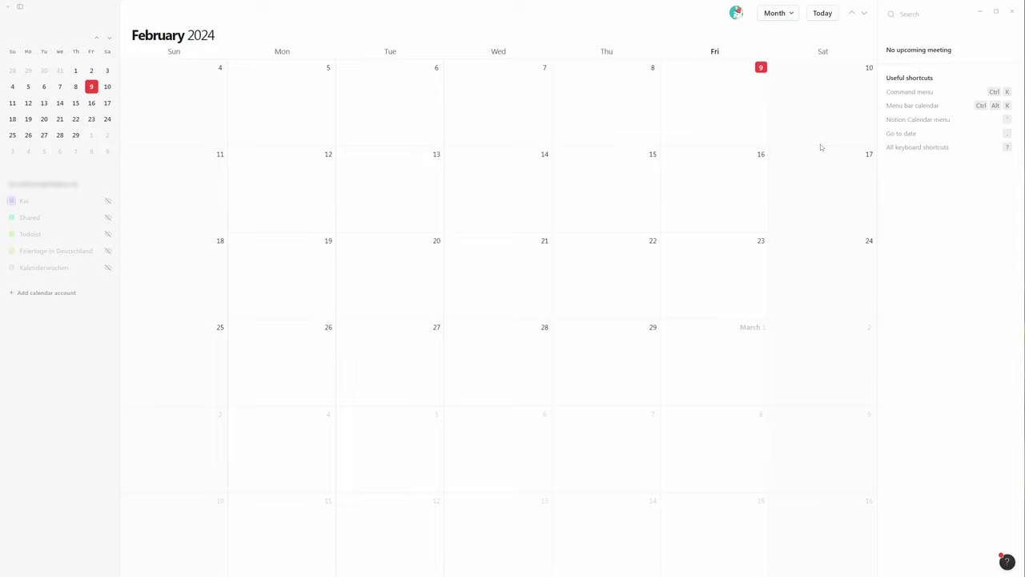
pyautogui.click(89, 294)
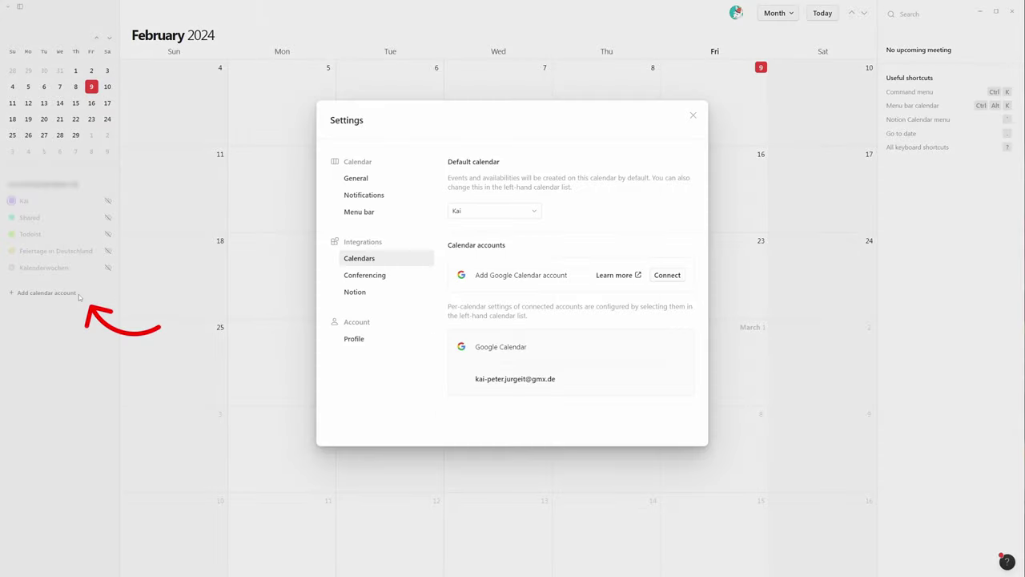
pyautogui.click(347, 295)
pyautogui.click(669, 192)
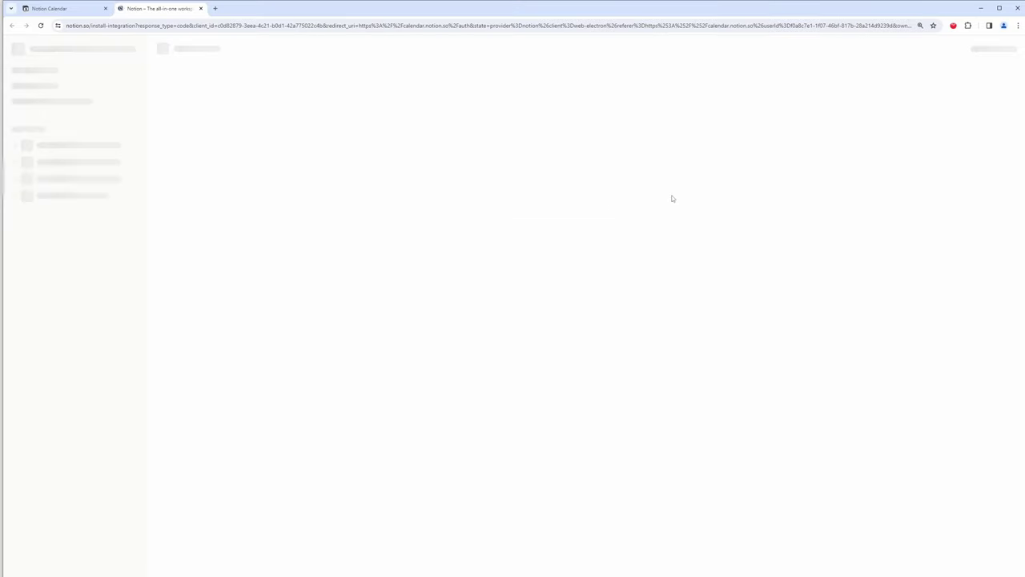
pyautogui.click(601, 394)
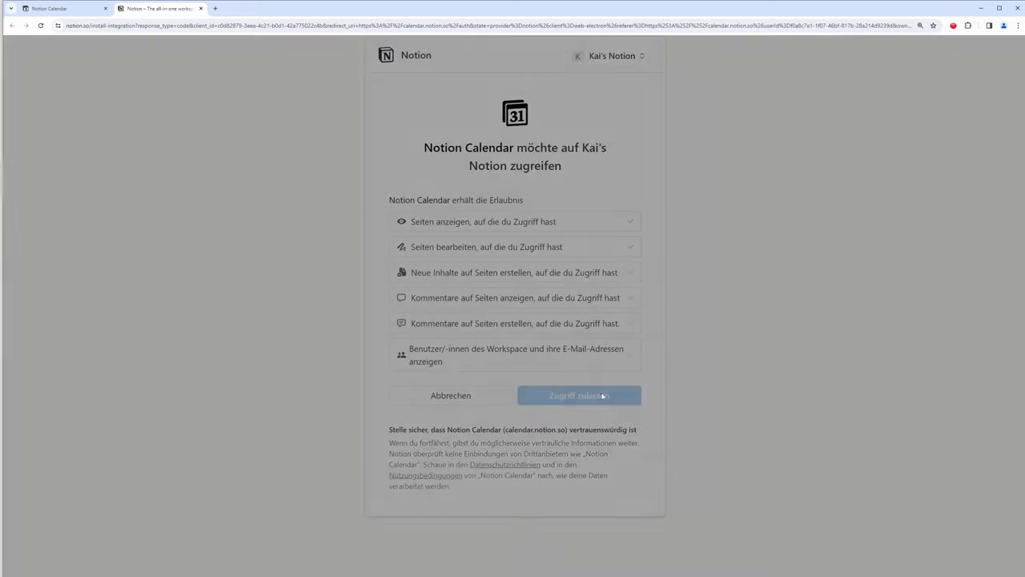
pyautogui.click(545, 100)
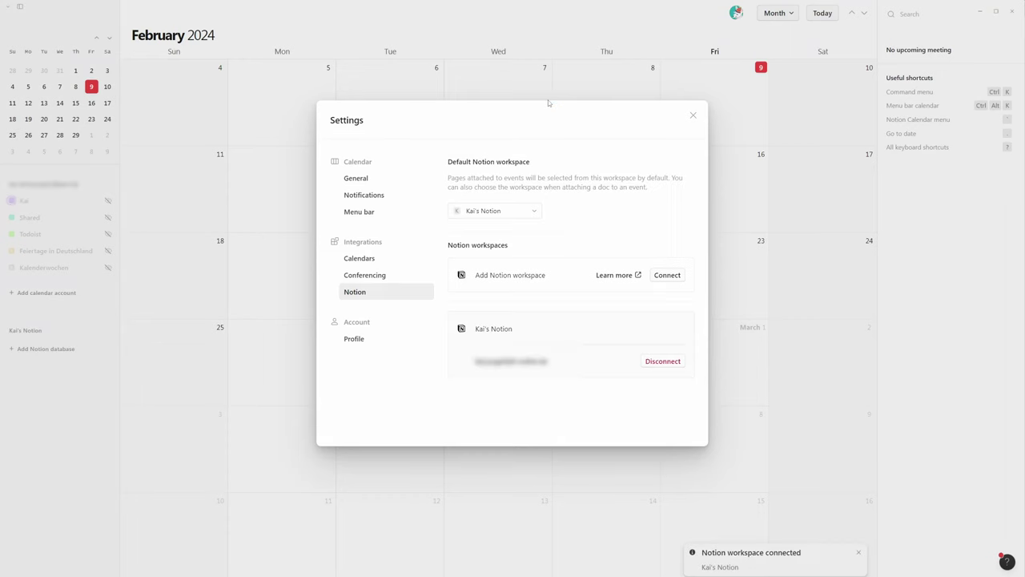
# - Add the Notion Tasks database to Notion Calendar using its calendar view
pyautogui.click(693, 116)
pyautogui.click(83, 351)
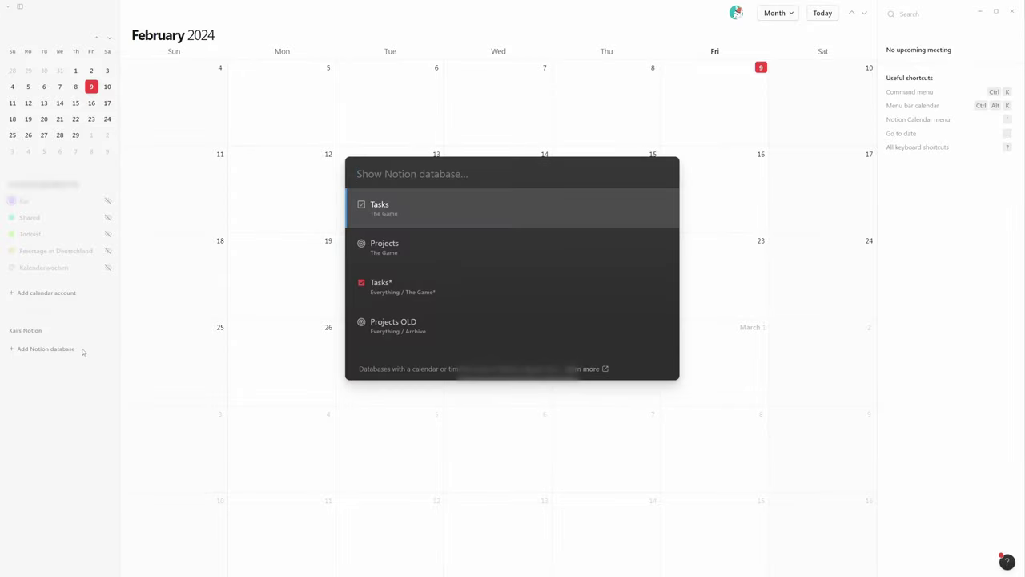
pyautogui.click(381, 207)
pyautogui.click(377, 205)
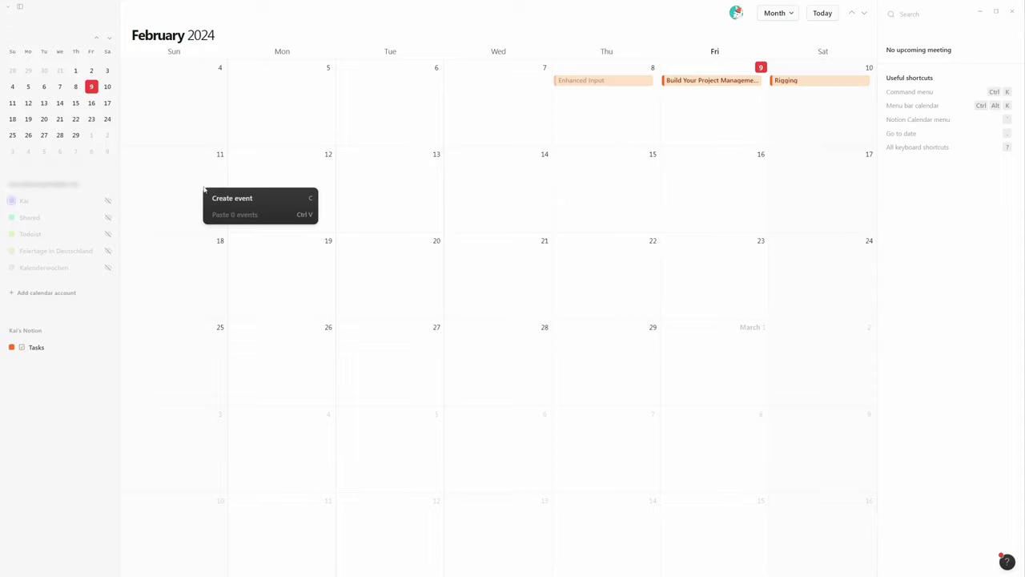
# - Create a Notion Test Event on Sunday February 11 in the Tasks calendar
pyautogui.click(205, 190)
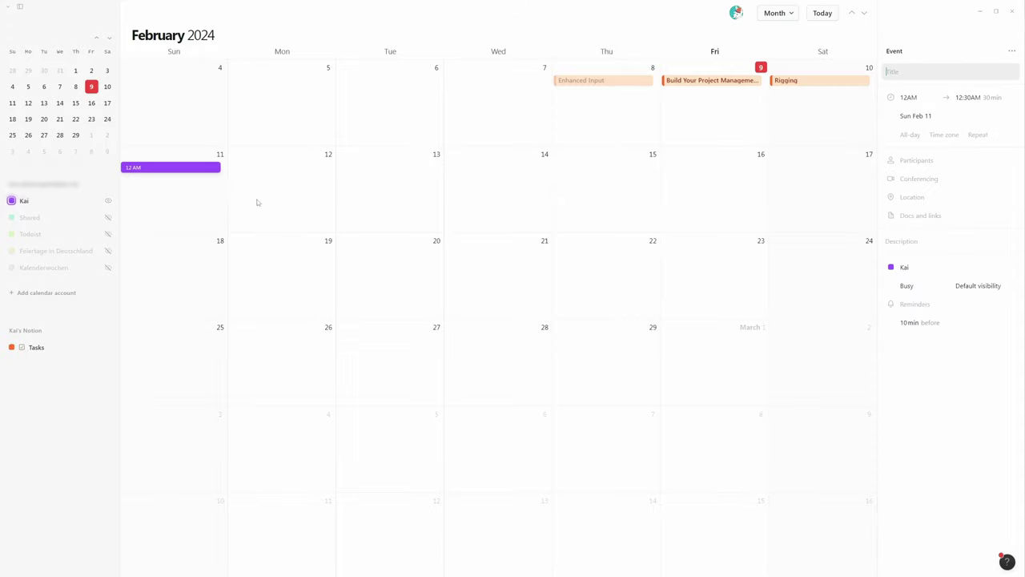
pyautogui.click(938, 268)
pyautogui.click(817, 353)
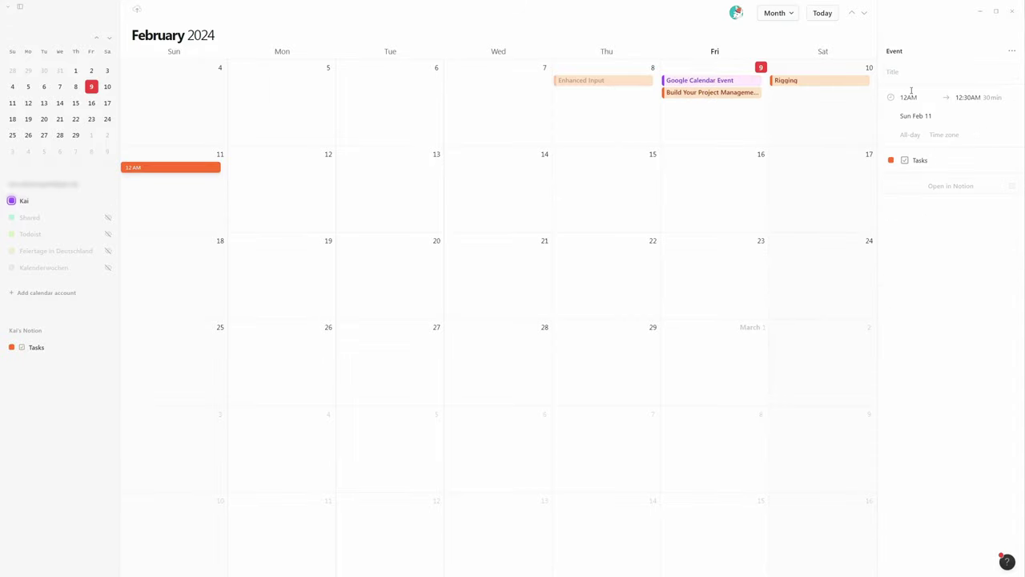
pyautogui.write('Notion Test Event')
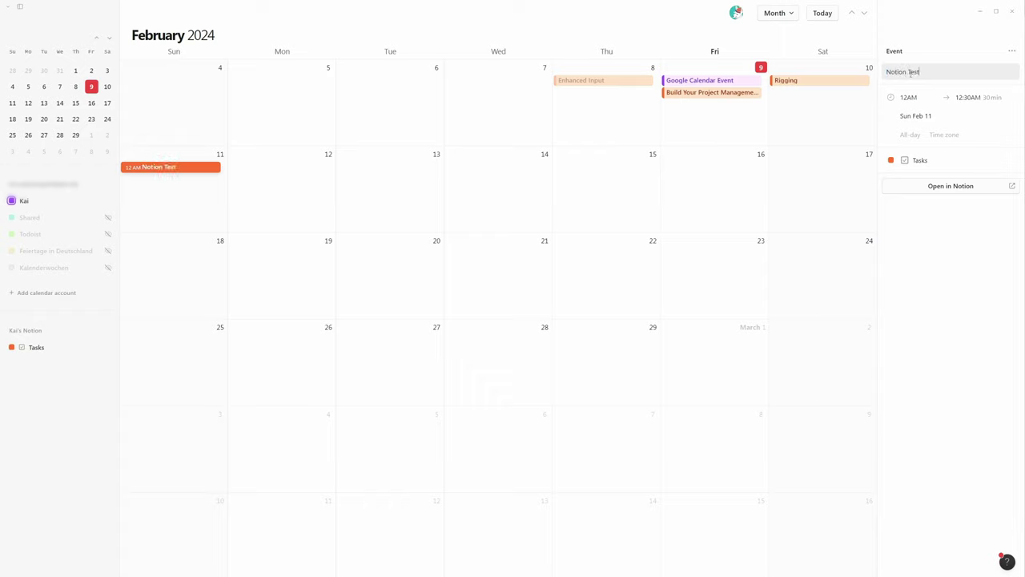
# - Open the event in Notion, view Tasks as a calendar, and unhide the personal calendar
pyautogui.click(950, 186)
pyautogui.click(270, 25)
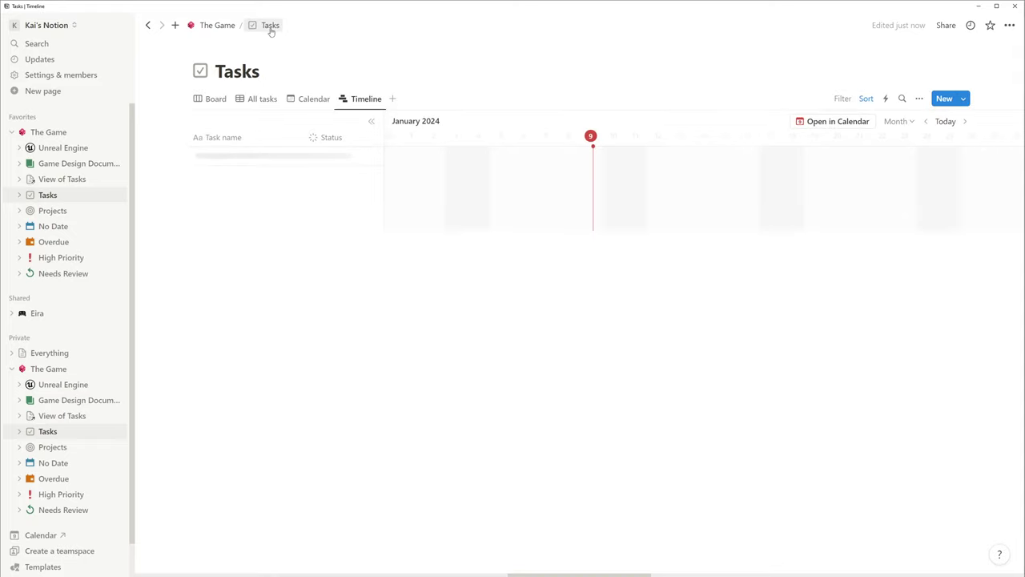
pyautogui.click(304, 99)
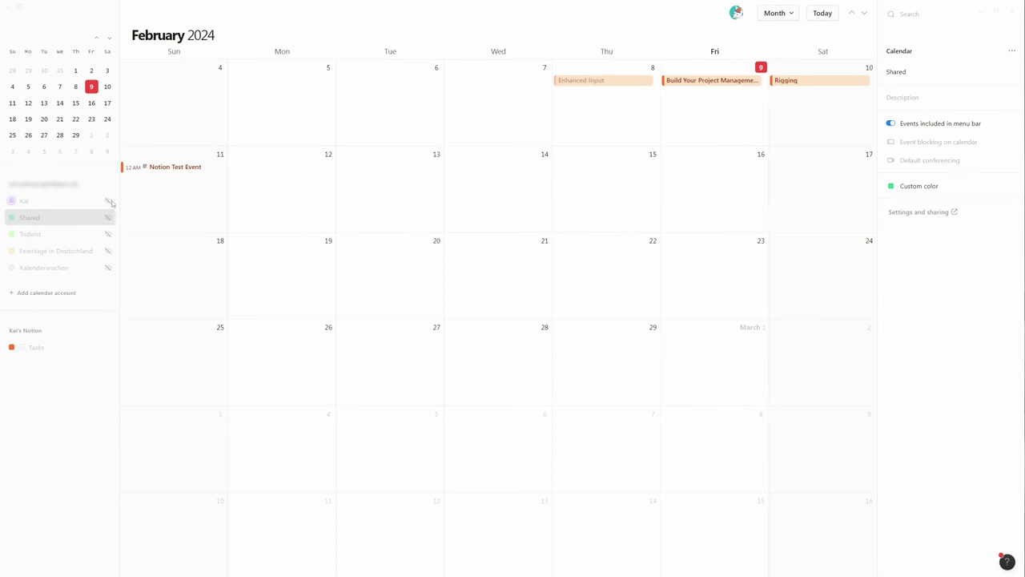
pyautogui.click(109, 201)
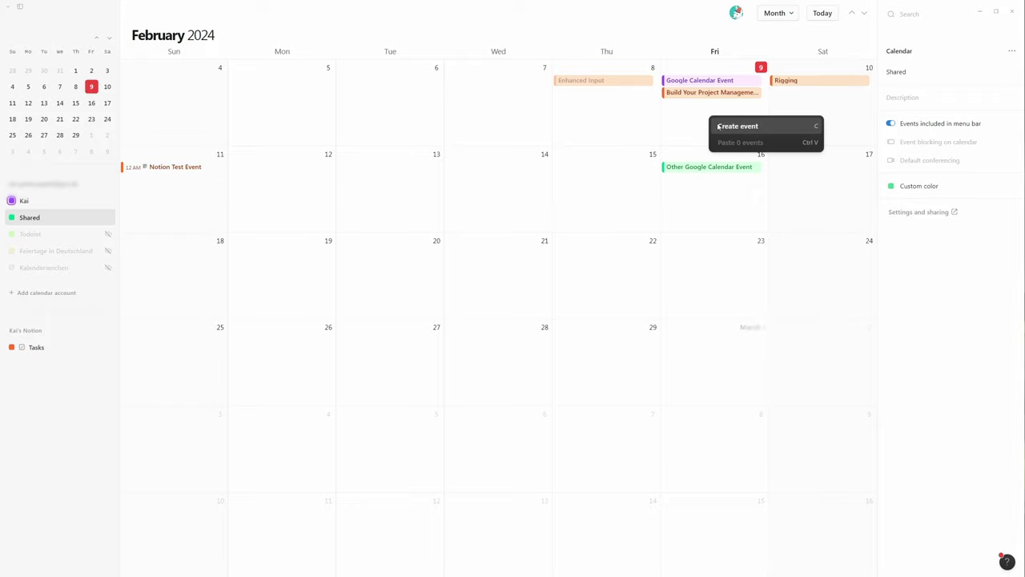
# - Create a Character Mesh Meeting event on Friday February 9 in the Shared calendar
pyautogui.click(718, 127)
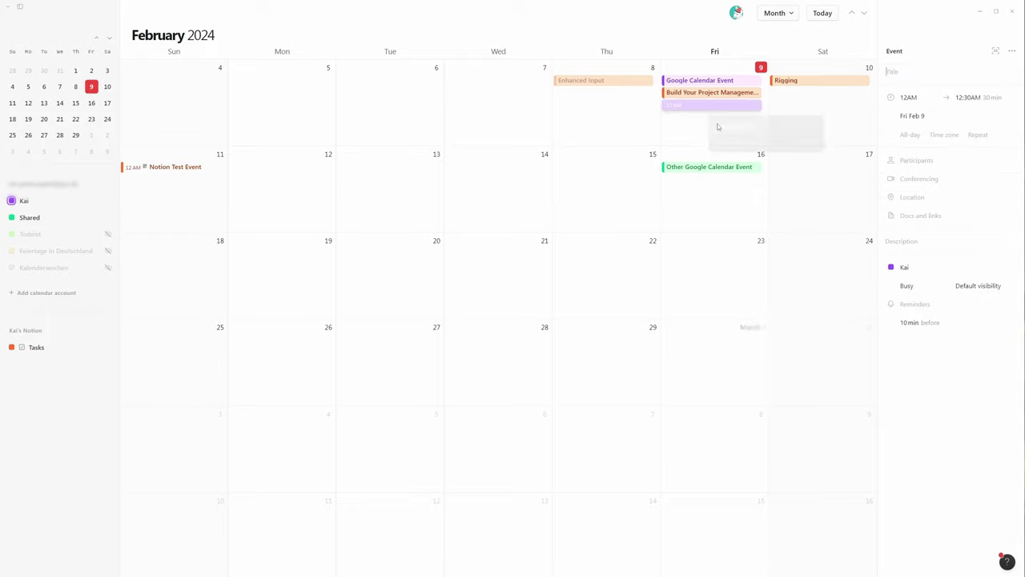
pyautogui.click(965, 264)
pyautogui.click(826, 304)
pyautogui.click(916, 76)
pyautogui.write('Character Mesh Meeting')
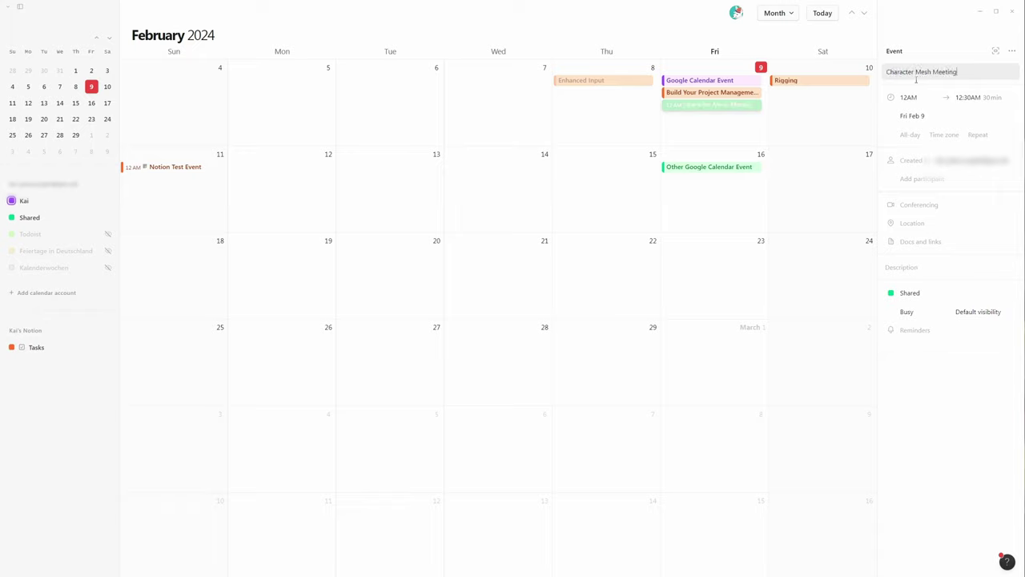
# - Set its location to Hermannplatz, Berlin and link the Create Character Mesh page
pyautogui.click(933, 207)
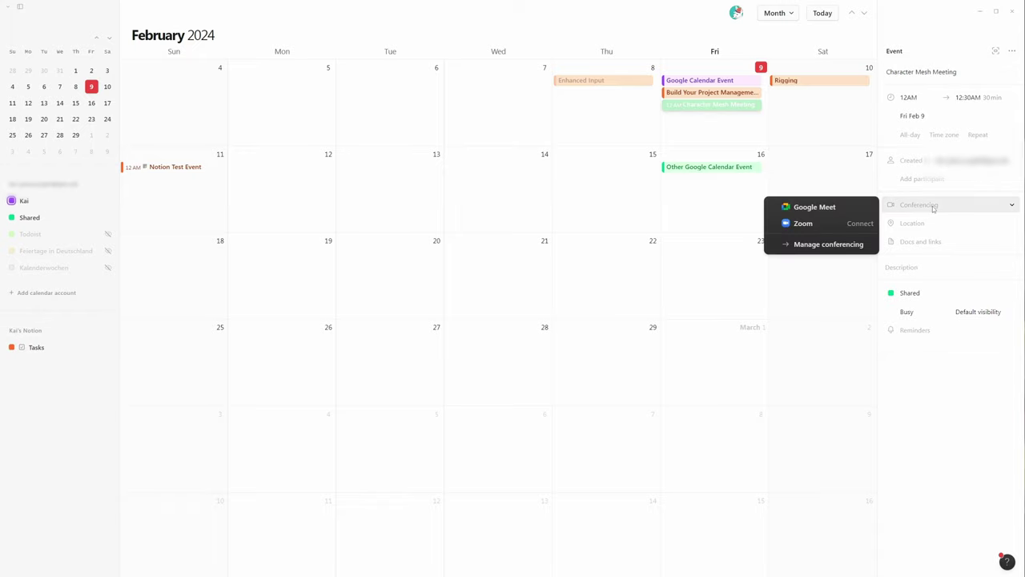
pyautogui.click(934, 222)
pyautogui.click(934, 222)
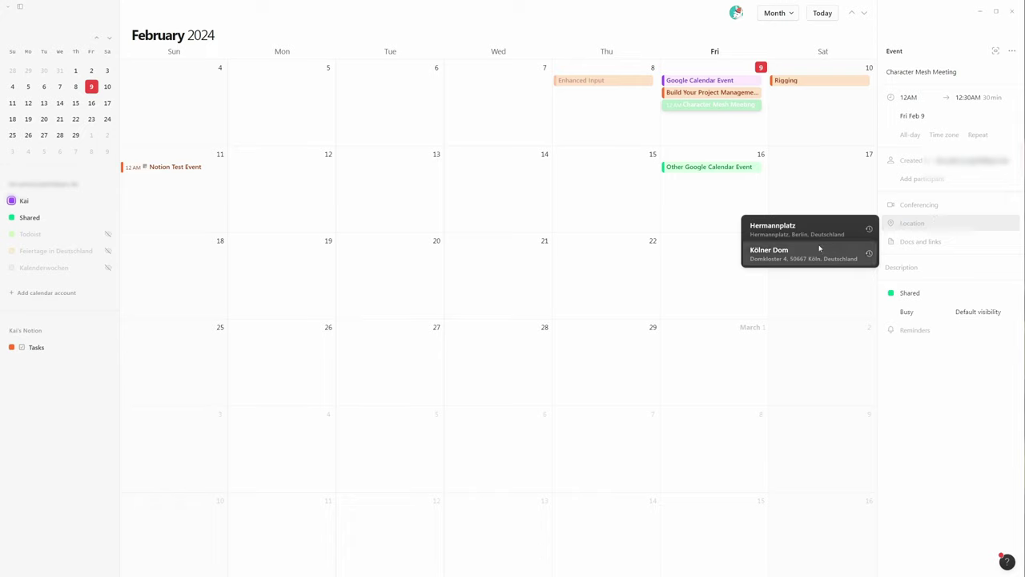
pyautogui.click(801, 229)
pyautogui.click(944, 241)
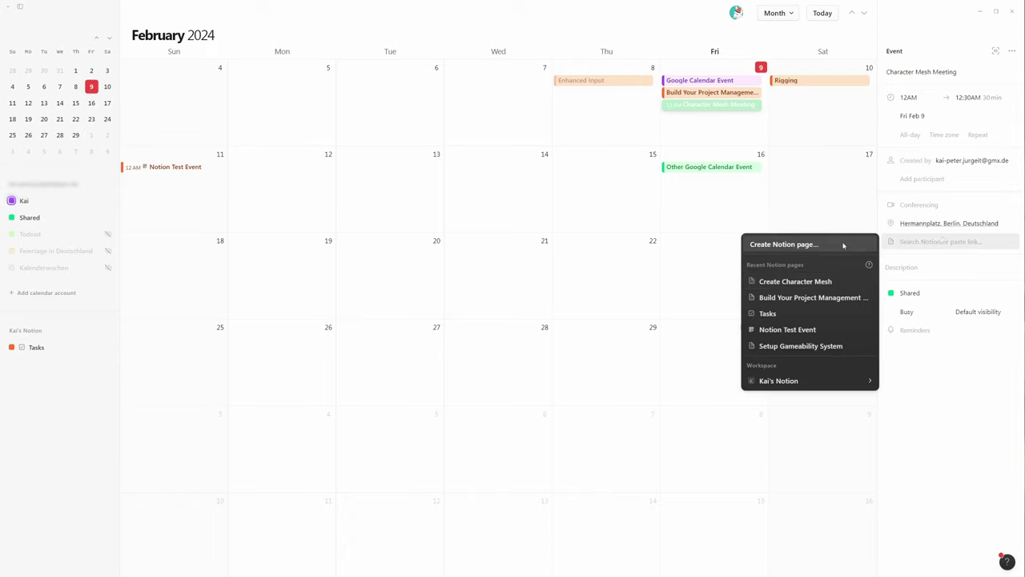
pyautogui.write('mesh')
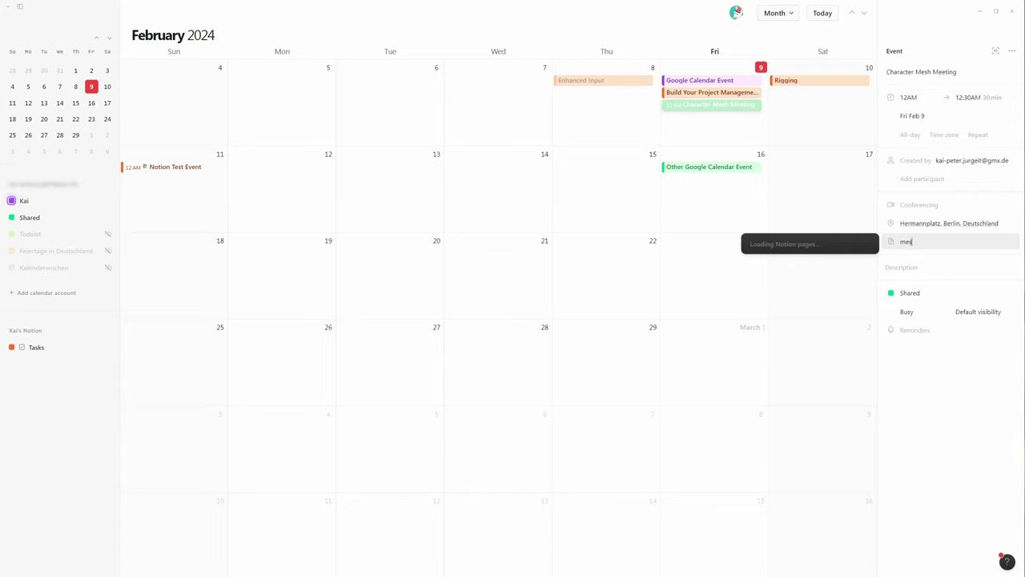
pyautogui.click(833, 250)
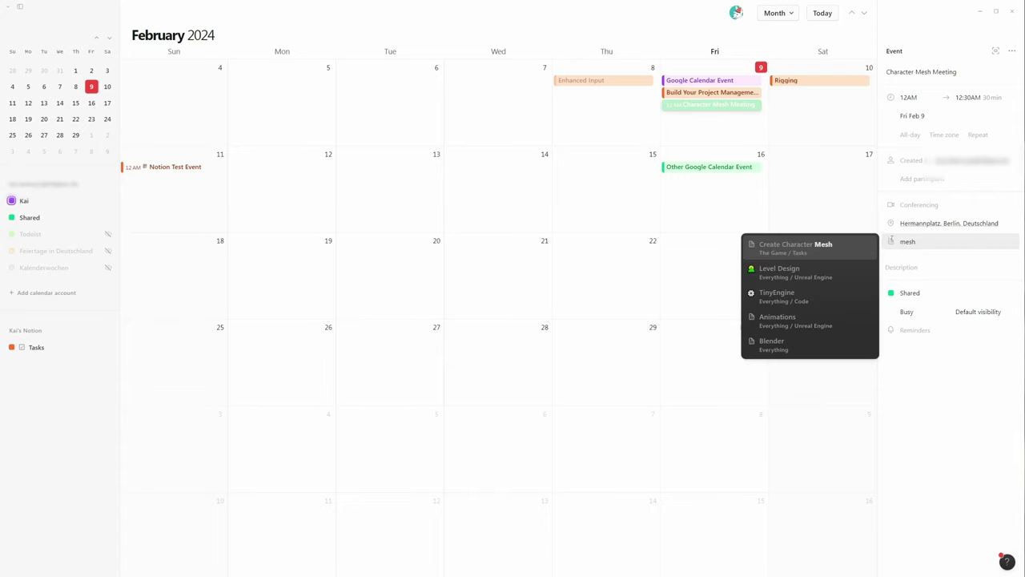
pyautogui.click(834, 250)
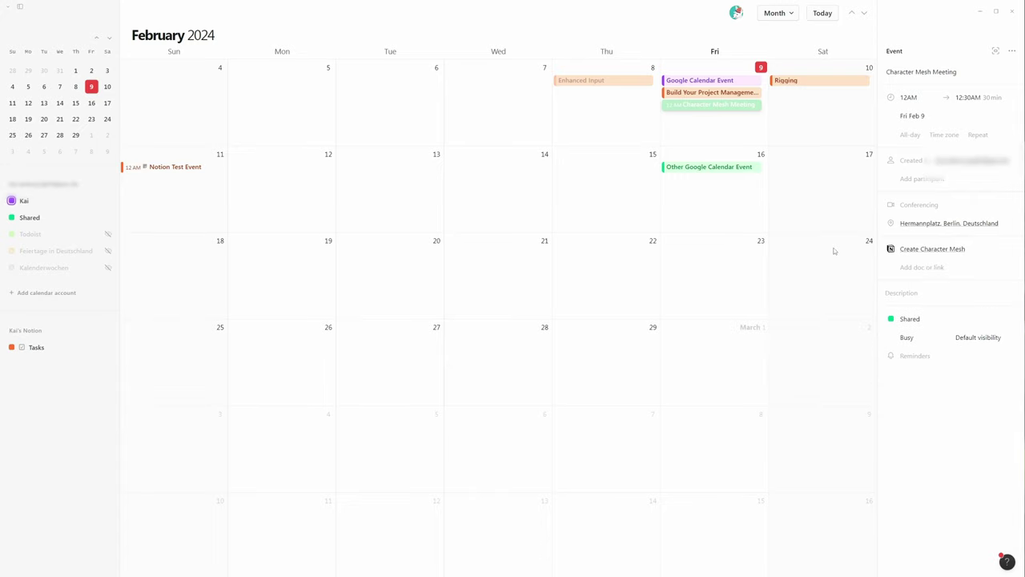
pyautogui.press('Escape')
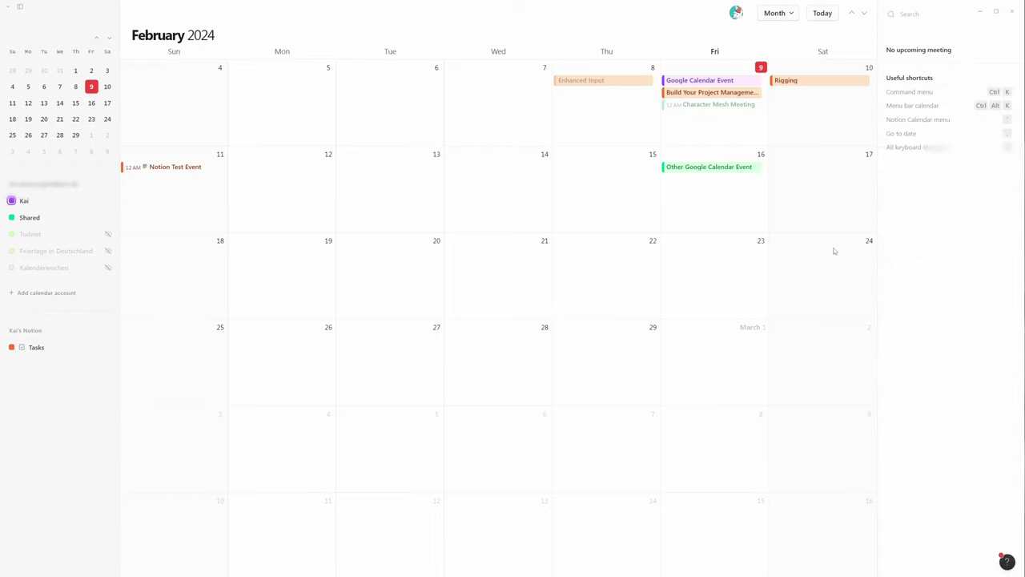
pyautogui.hotkey('alt', 'Tab')
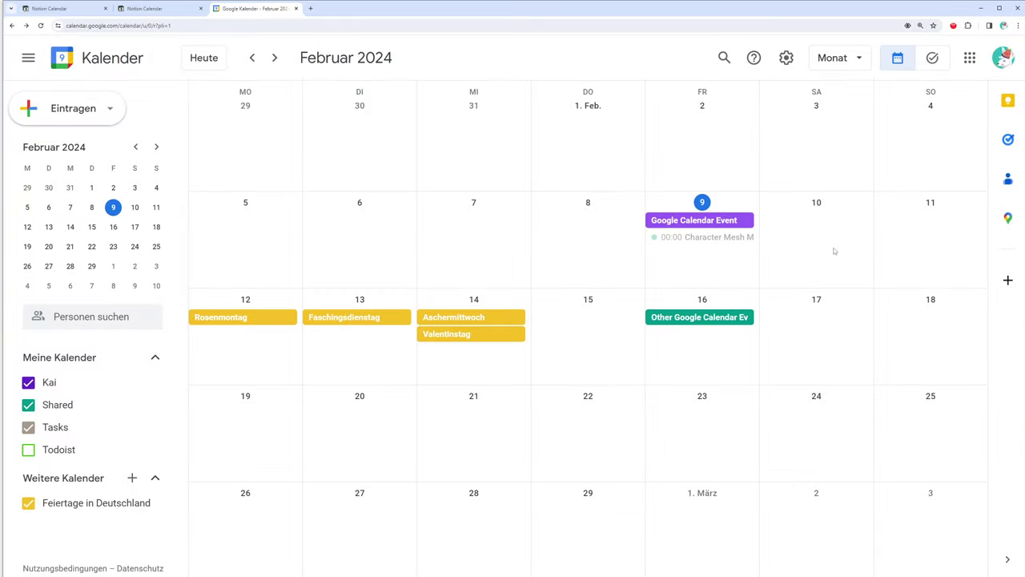
pyautogui.click(719, 239)
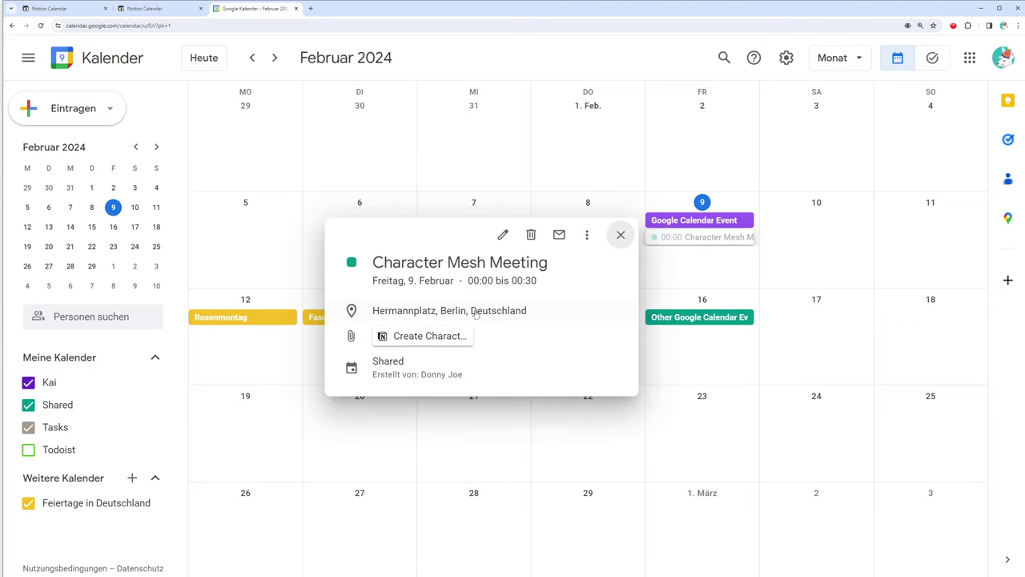
pyautogui.click(435, 339)
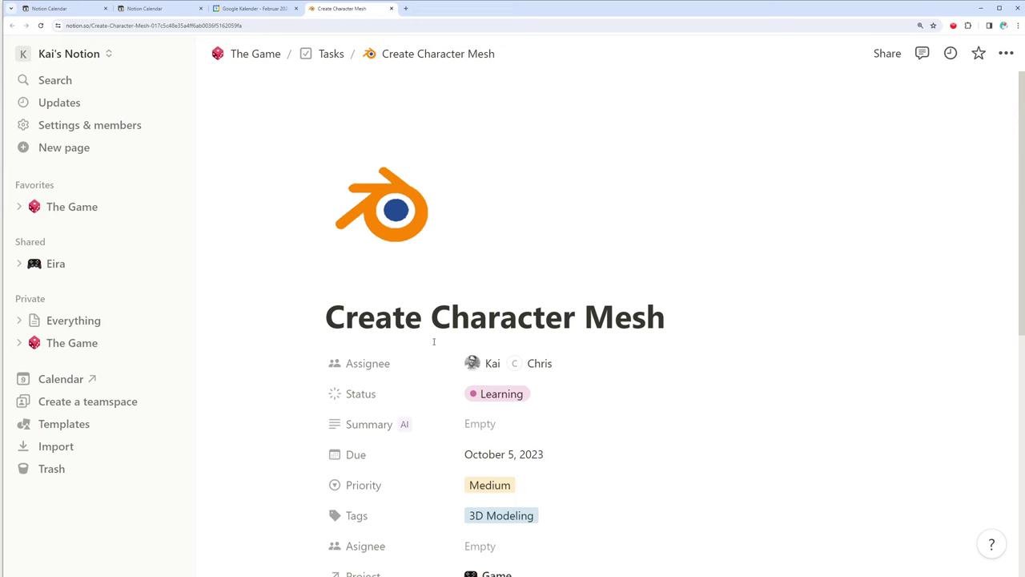
pyautogui.hotkey('alt', 'Tab')
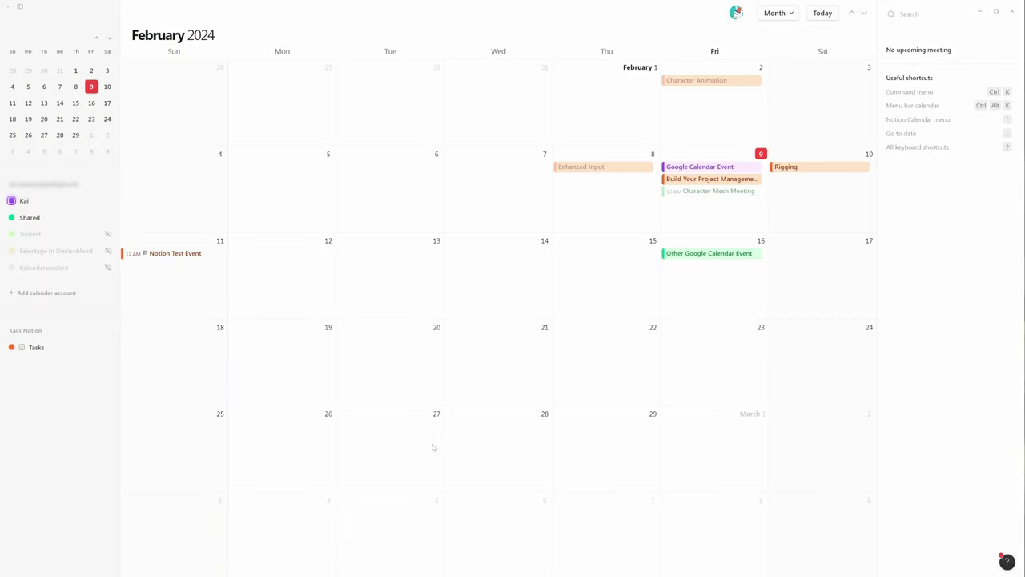
# - Look over the keyboard shortcuts list, then switch the calendar to week view
pyautogui.click(942, 149)
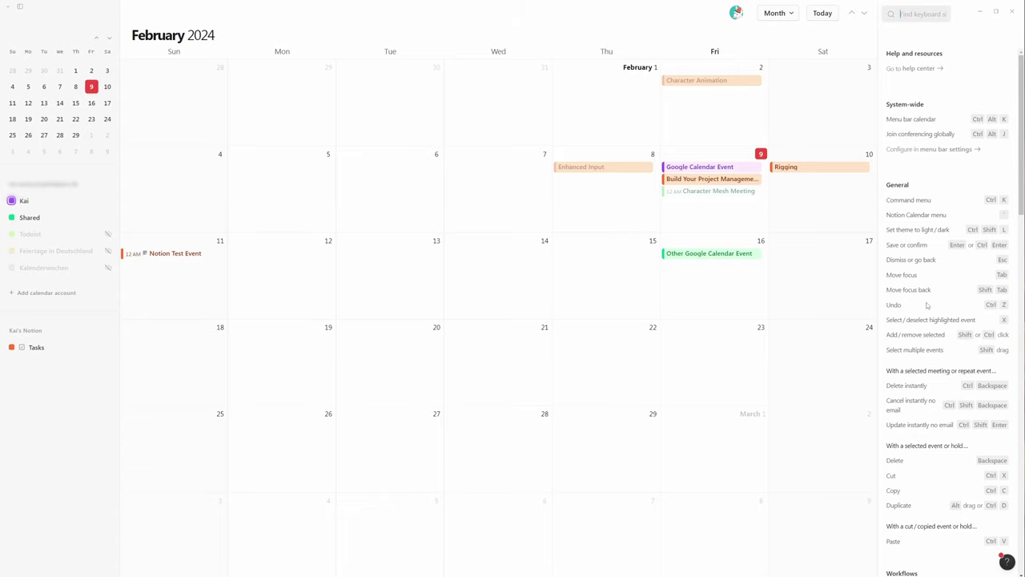
pyautogui.press('Escape')
pyautogui.press('w')
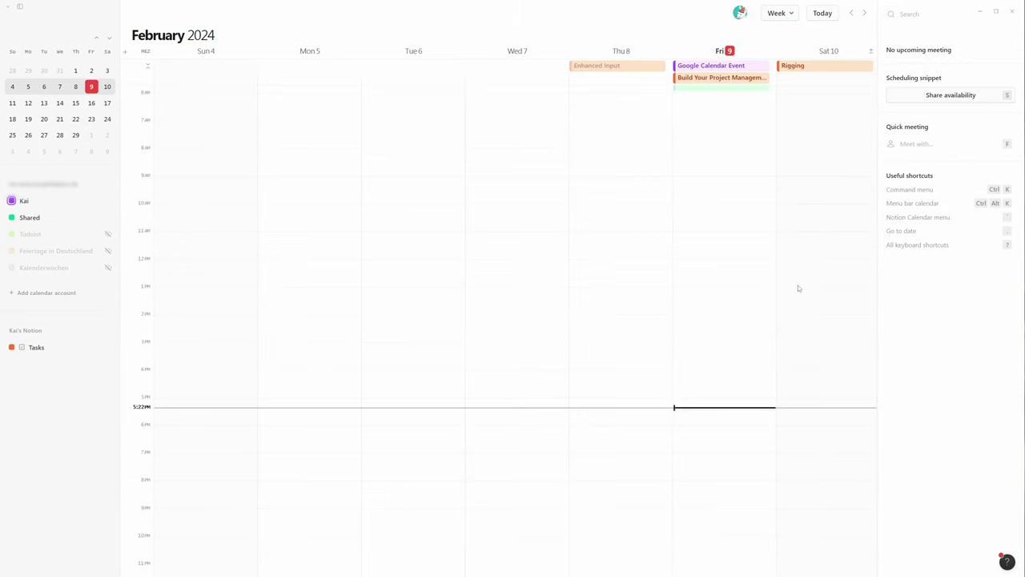
pyautogui.scroll(3, 798, 285)
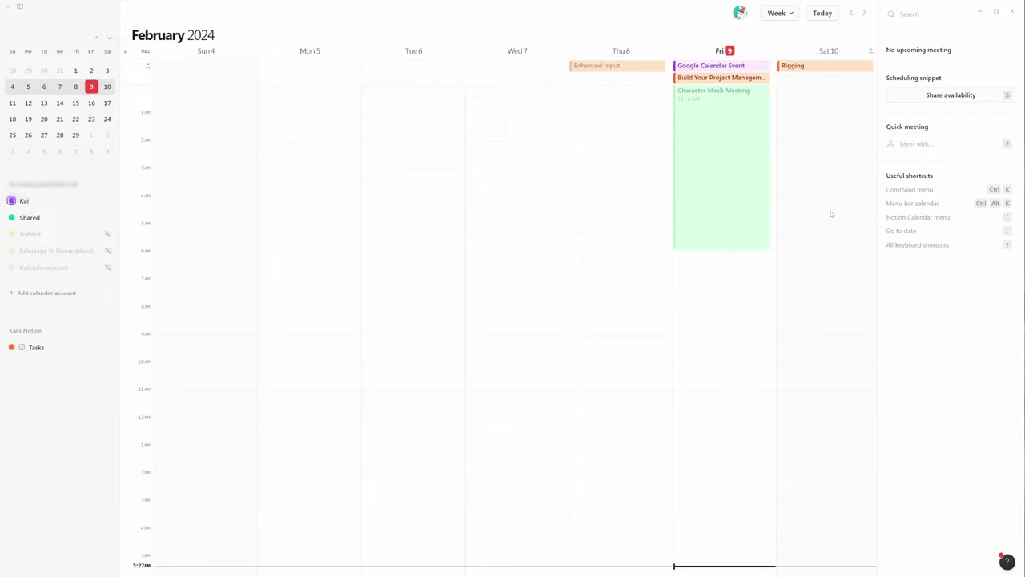
# - Travel to the New York time zone (GMT-5), then return to month view
pyautogui.hotkey('ctrl', 'k')
pyautogui.write('time')
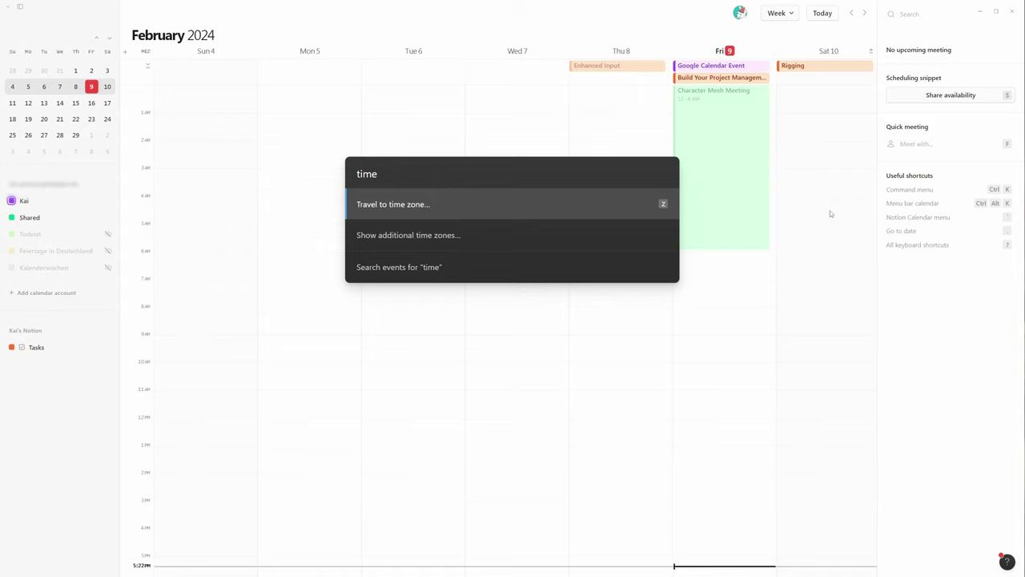
pyautogui.press('Return')
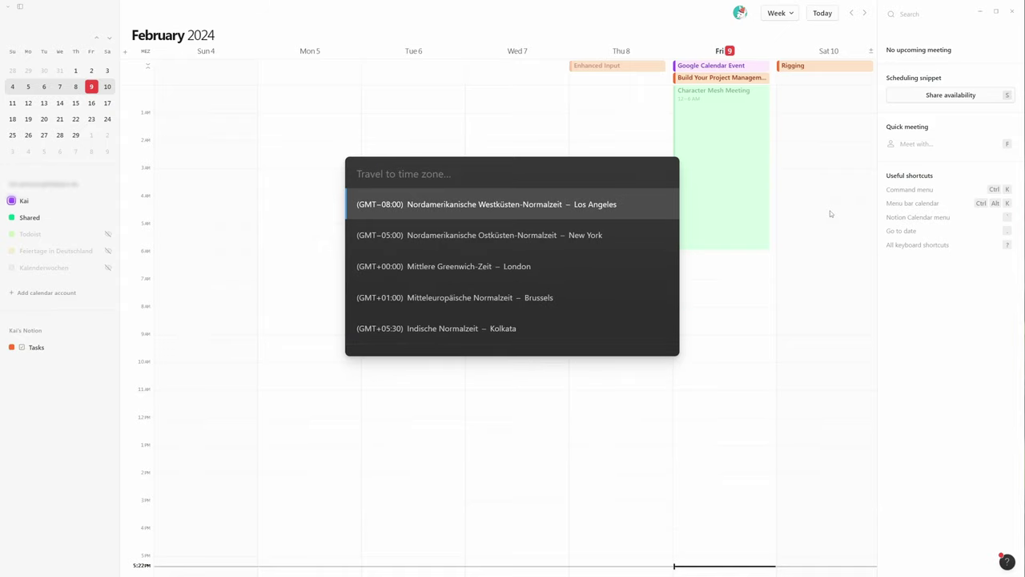
pyautogui.press('Down')
pyautogui.press('Return')
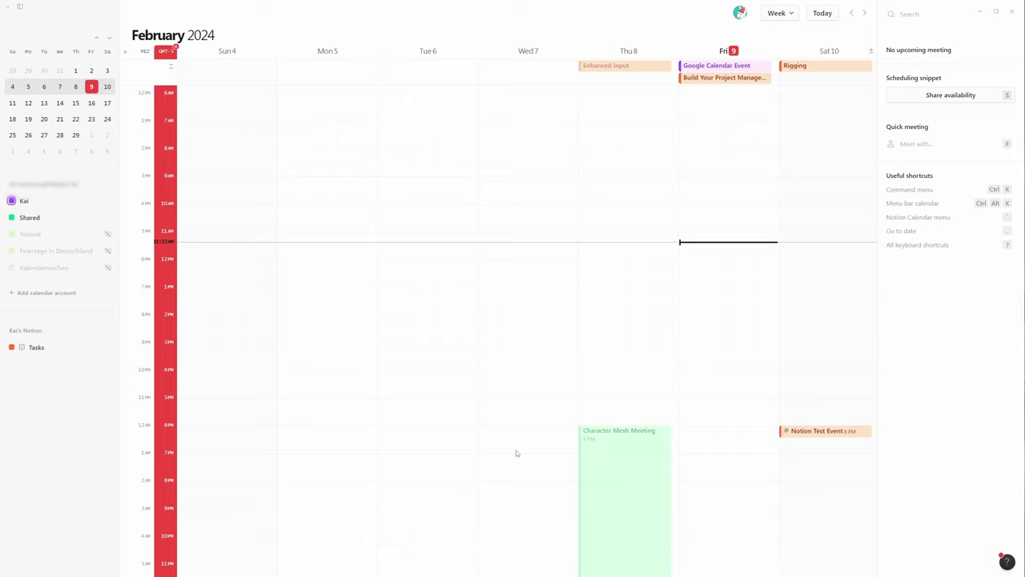
pyautogui.press('m')
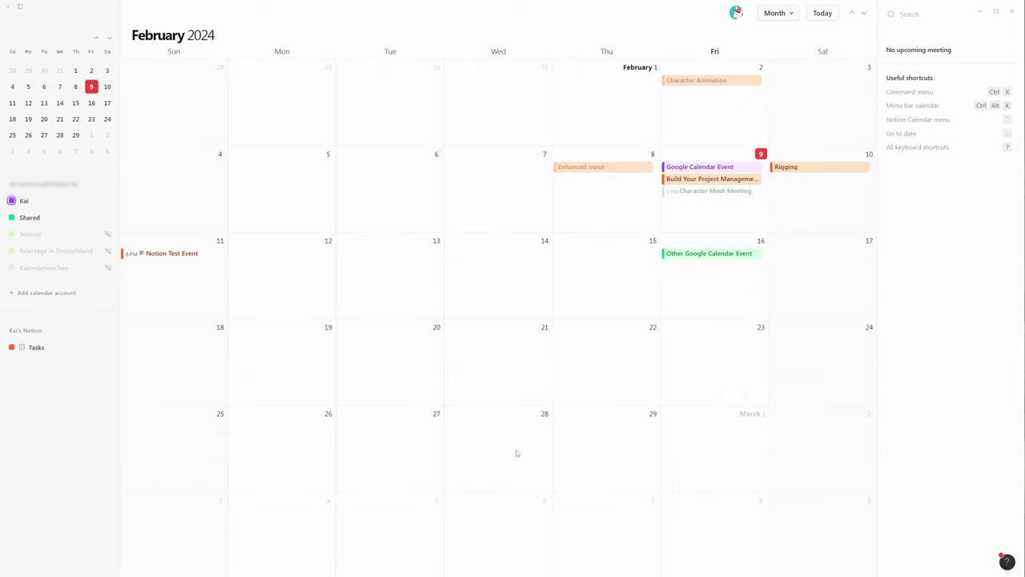